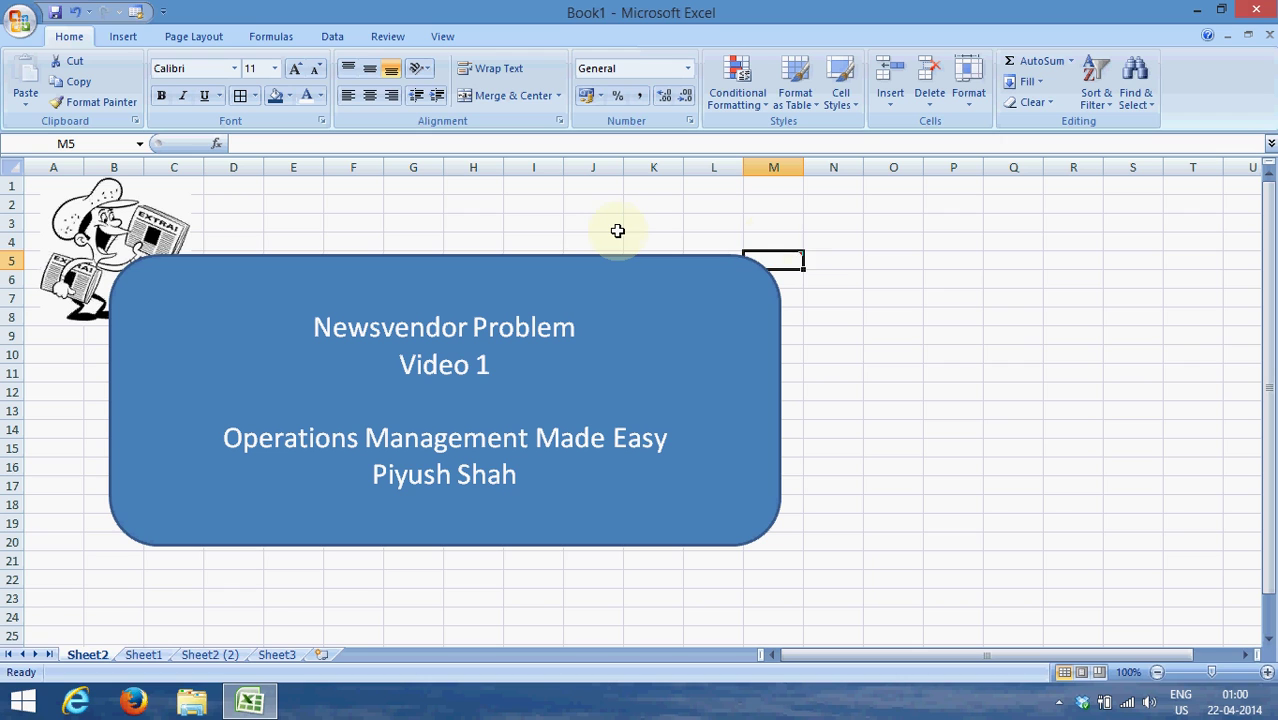
Switch to Sheet1, check the cost, price and salvage inputs, and move to G1.
mouse_move(797, 266)
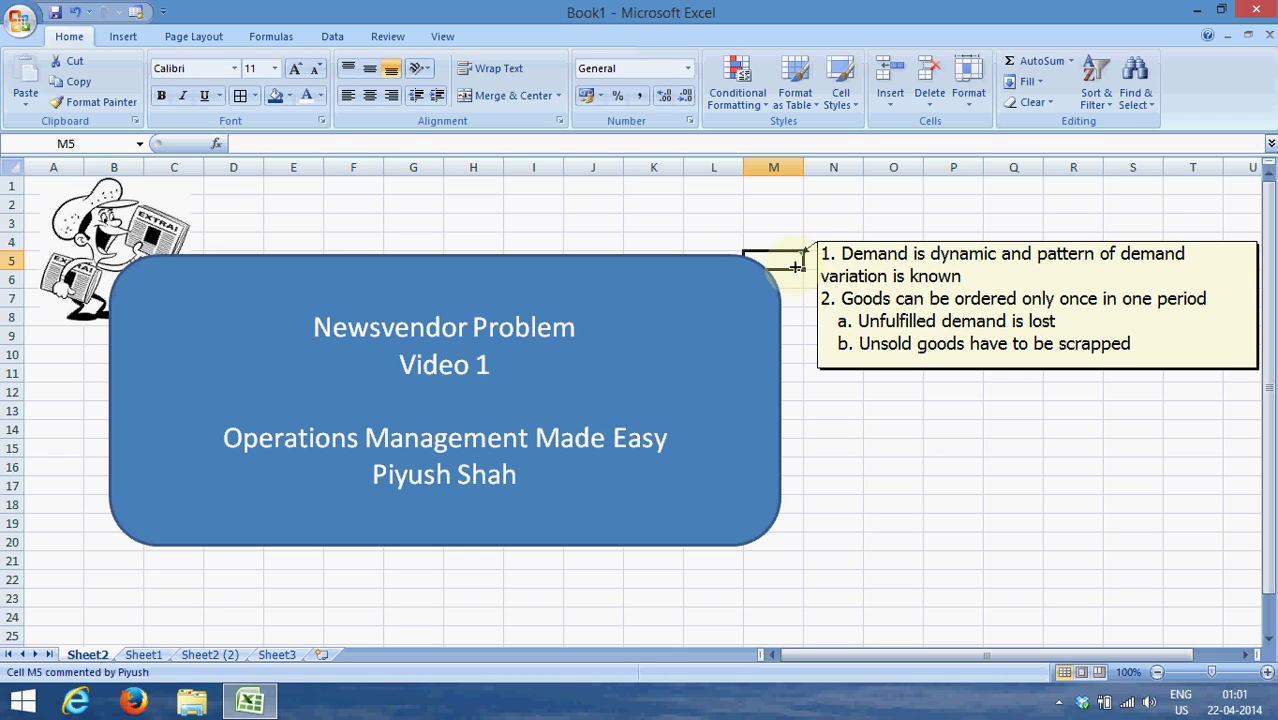
click(143, 655)
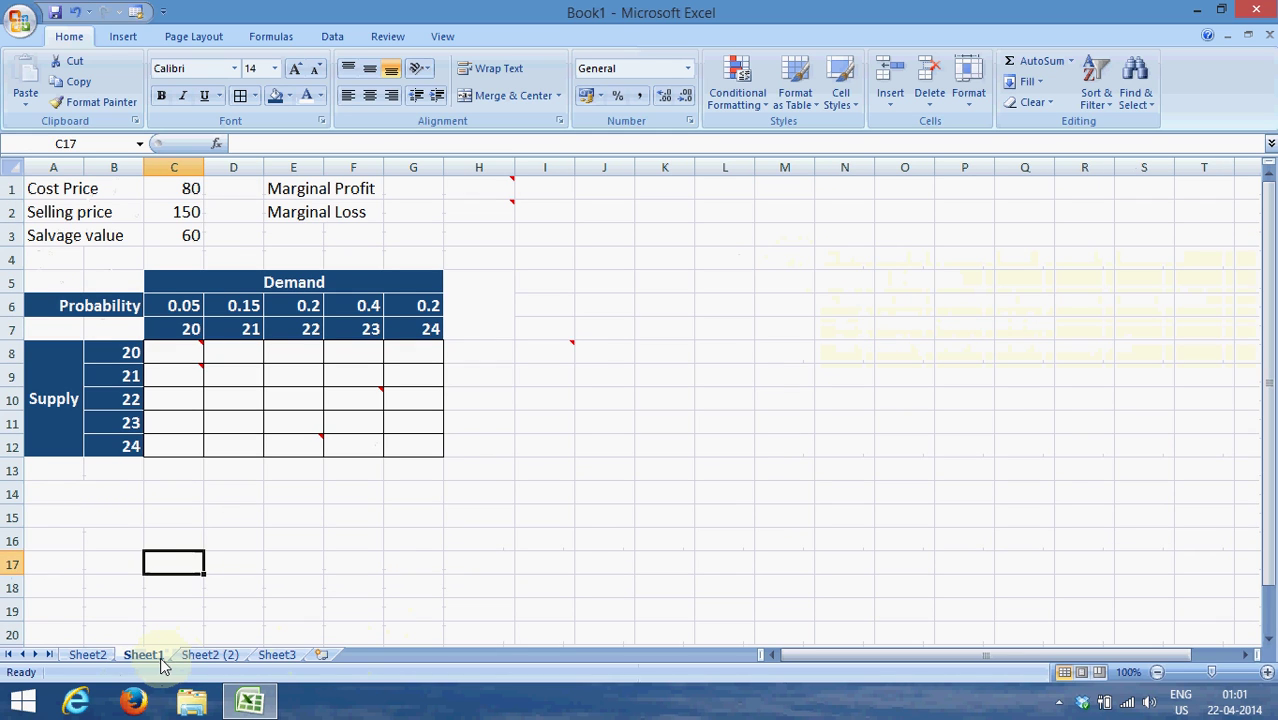
key(Up)
key(Up)
key(Up)
key(Up)
key(Up)
key(Up)
key(Up)
key(Up)
key(Up)
key(Up)
key(Up)
key(Up)
key(Up)
key(Up)
key(Up)
key(Up)
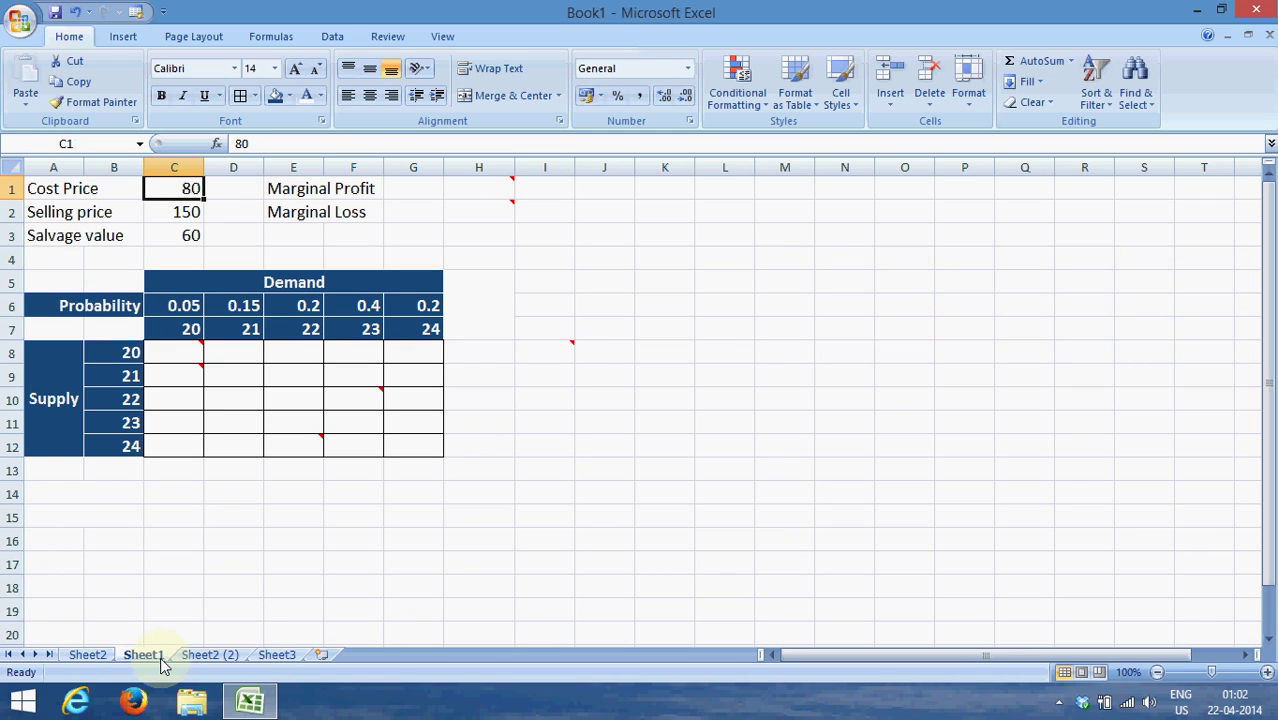
key(Down)
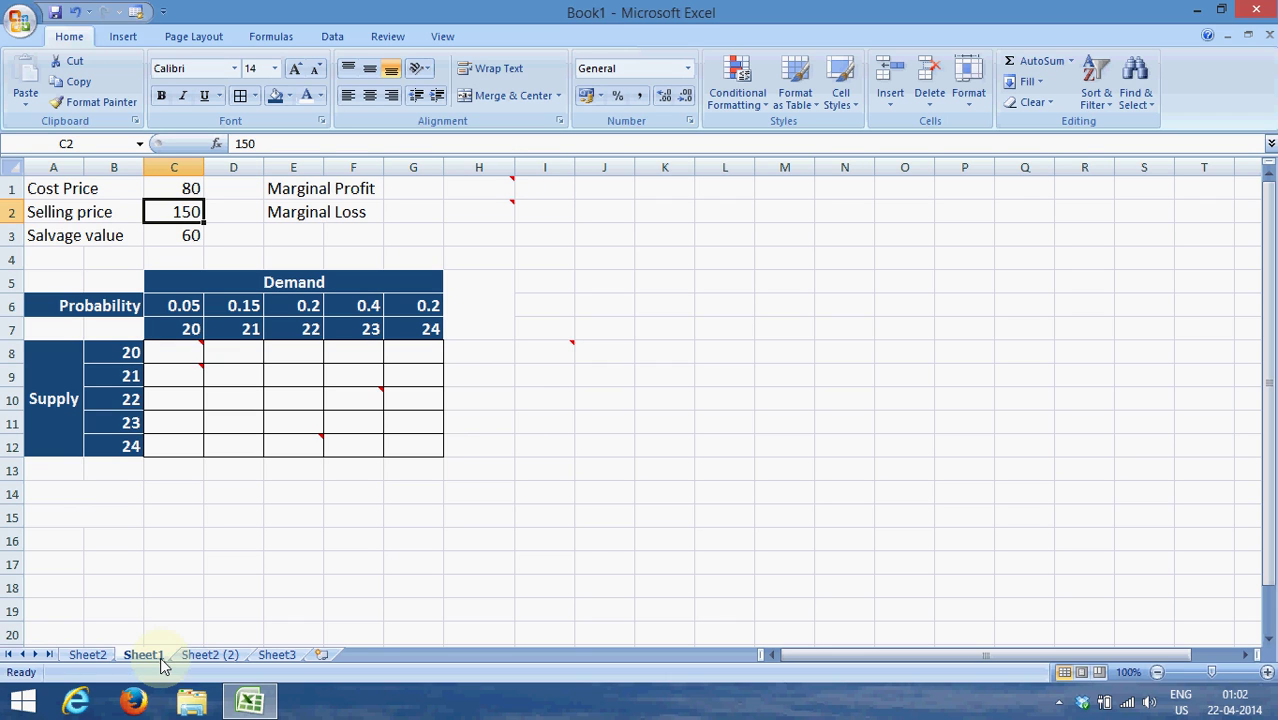
key(Down)
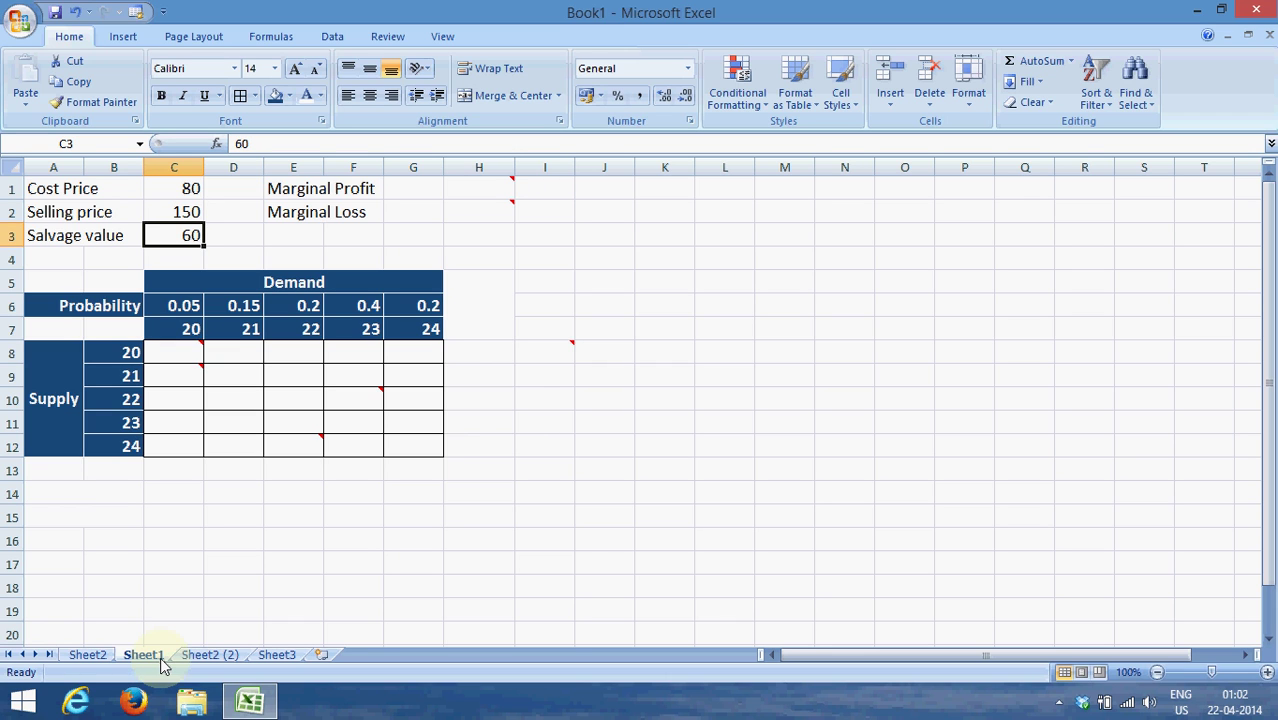
key(Right)
key(Right)
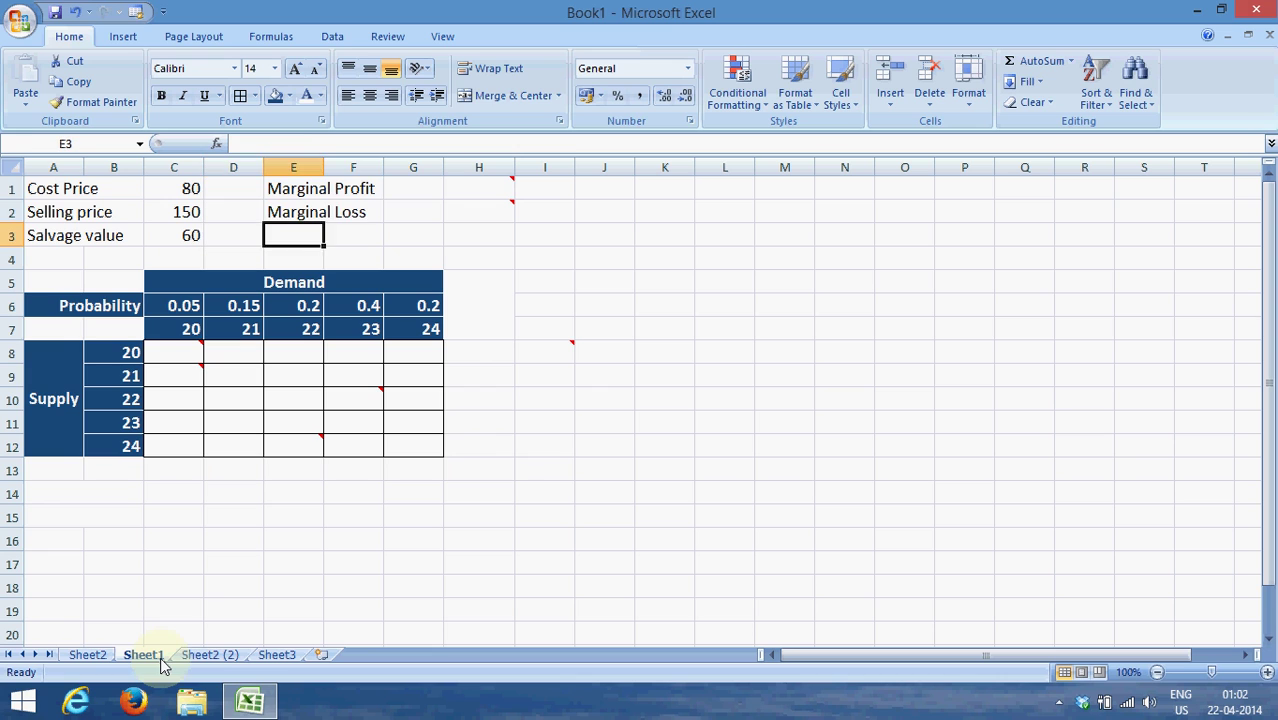
key(Up)
key(Up)
key(Right)
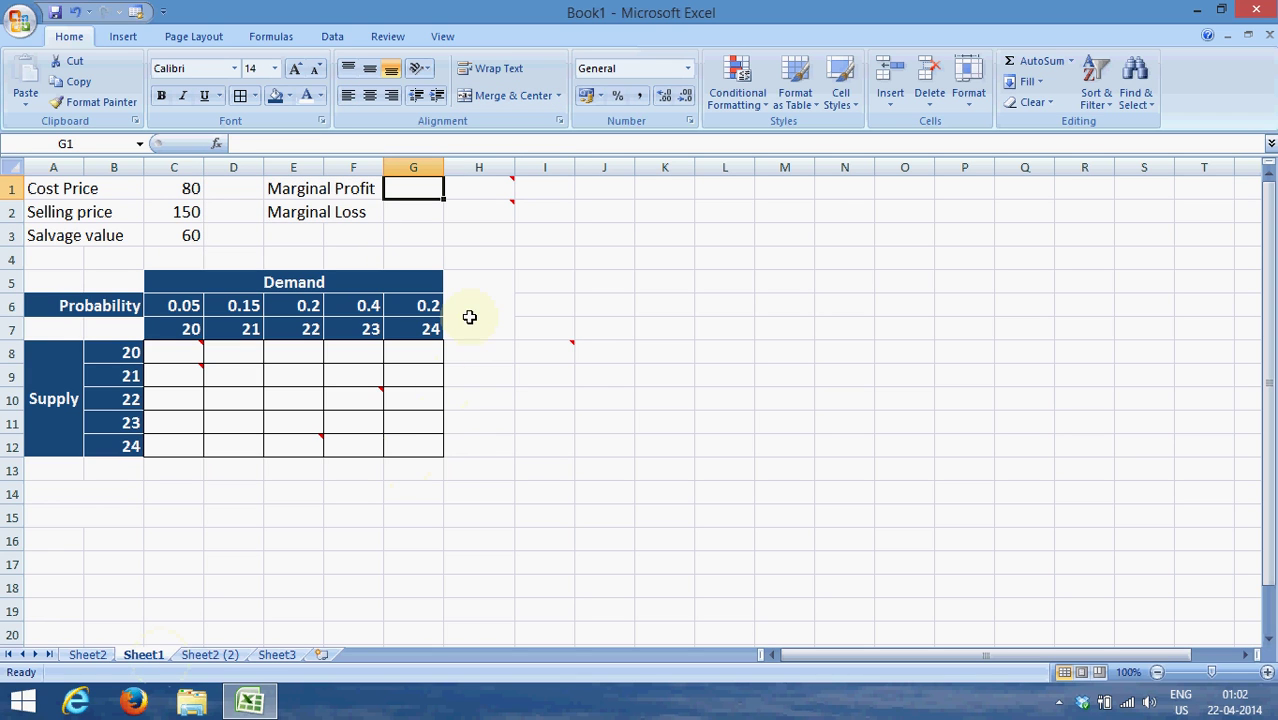
mouse_move(492, 188)
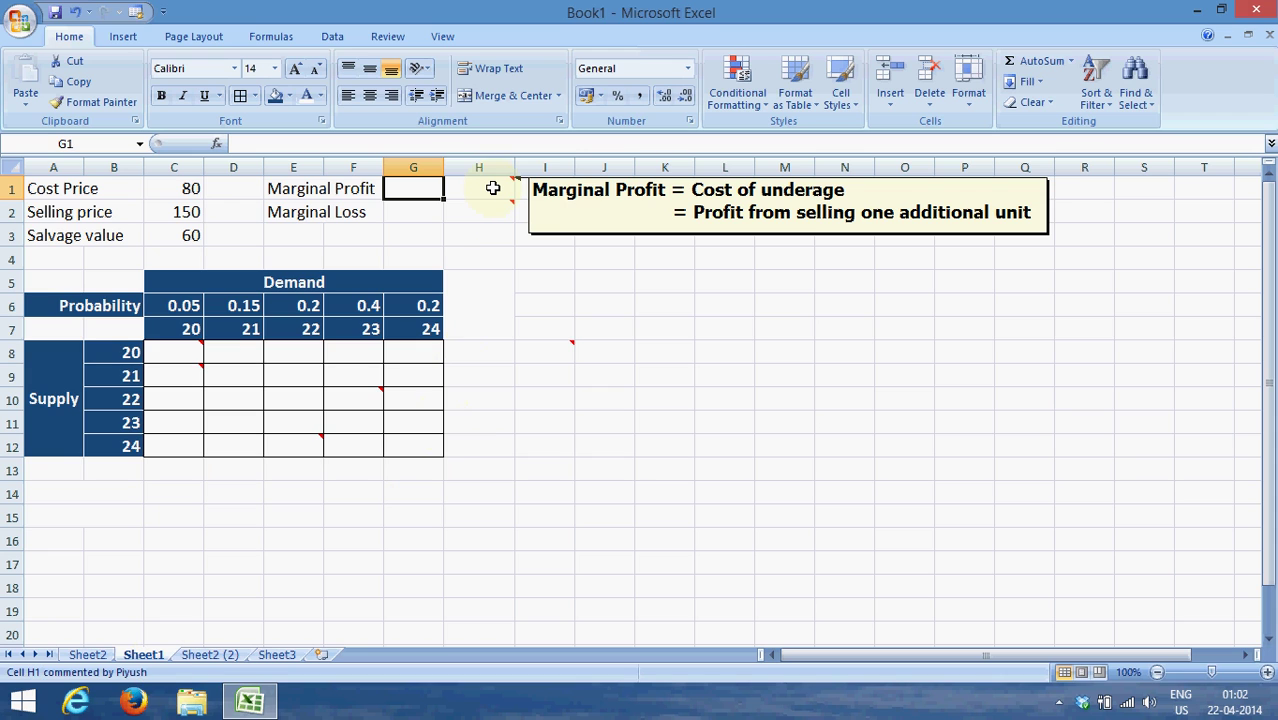
Enter =C2-C1 in G1 so Marginal Profit shows 70.
text(=)
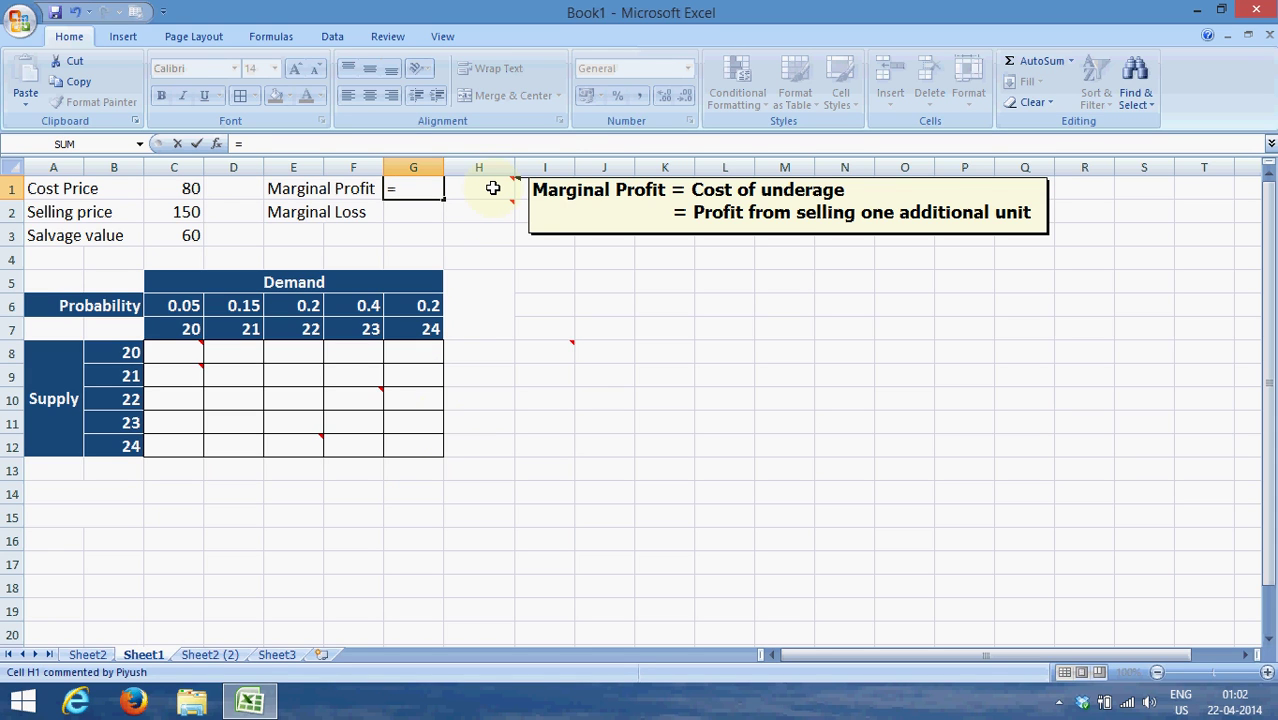
key(Left)
key(Left)
key(Down)
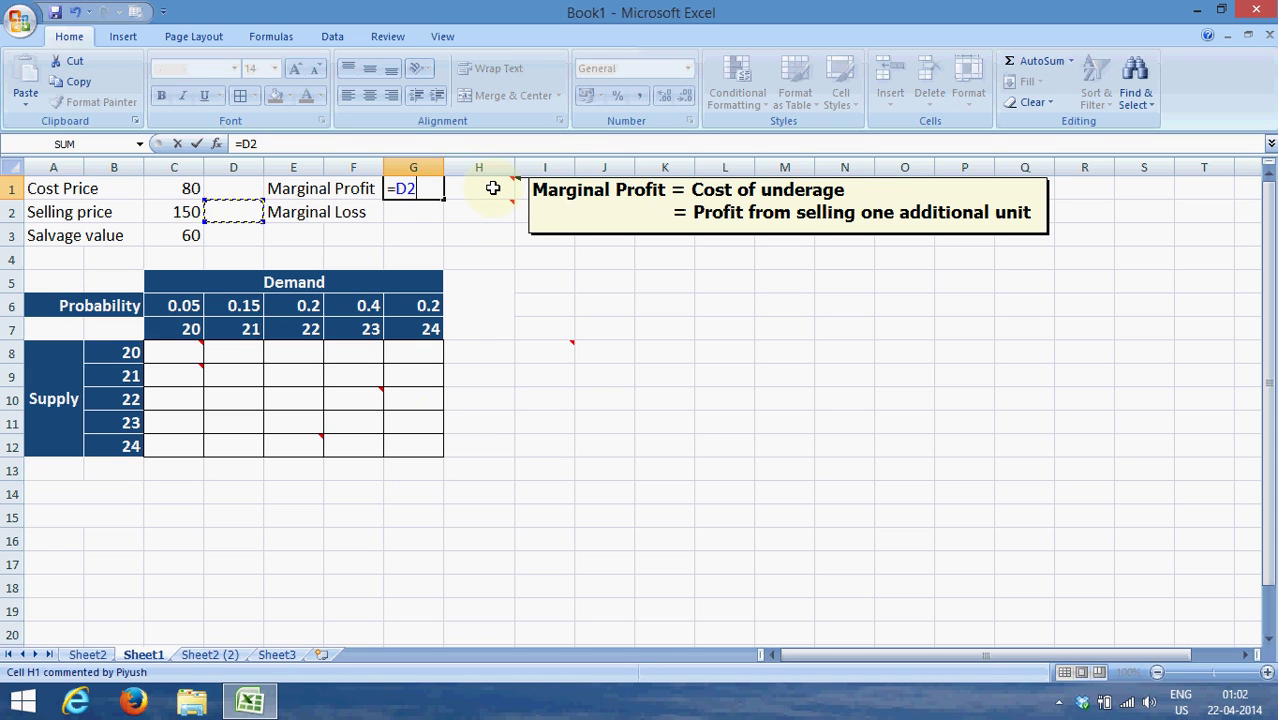
key(Left)
text(-)
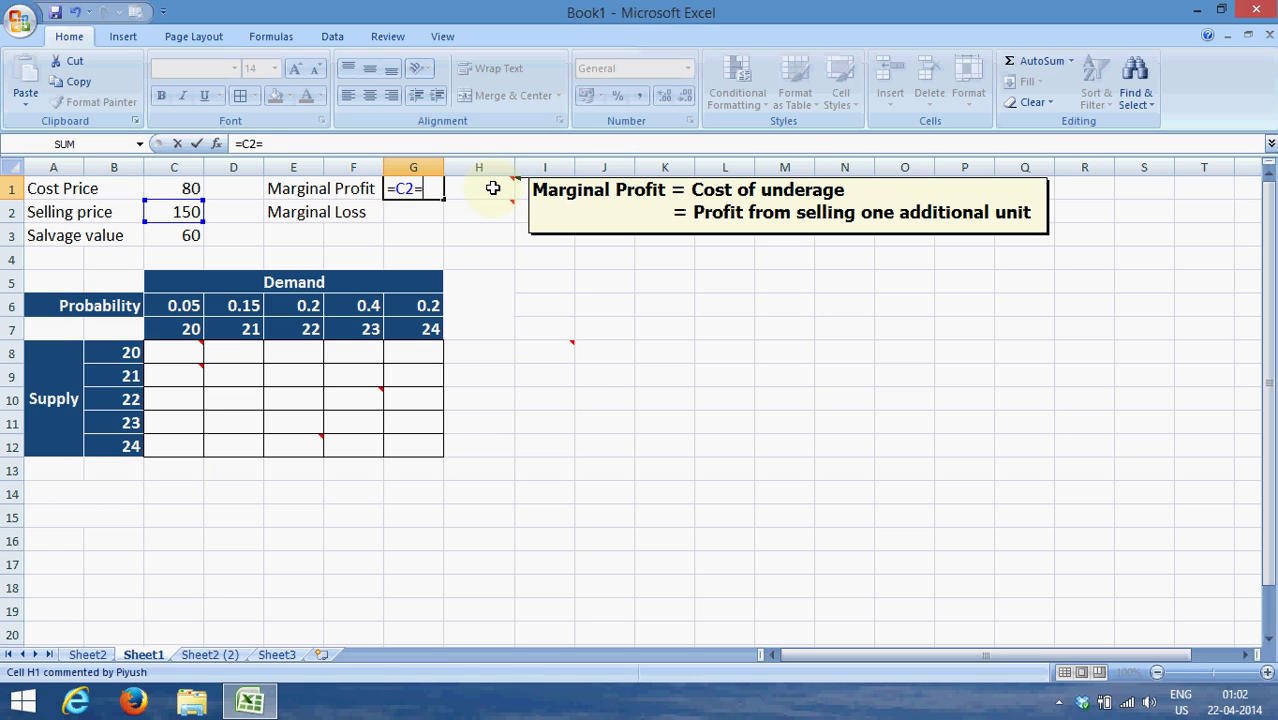
key(Left)
key(Left)
key(Left)
key(Left)
key(Return)
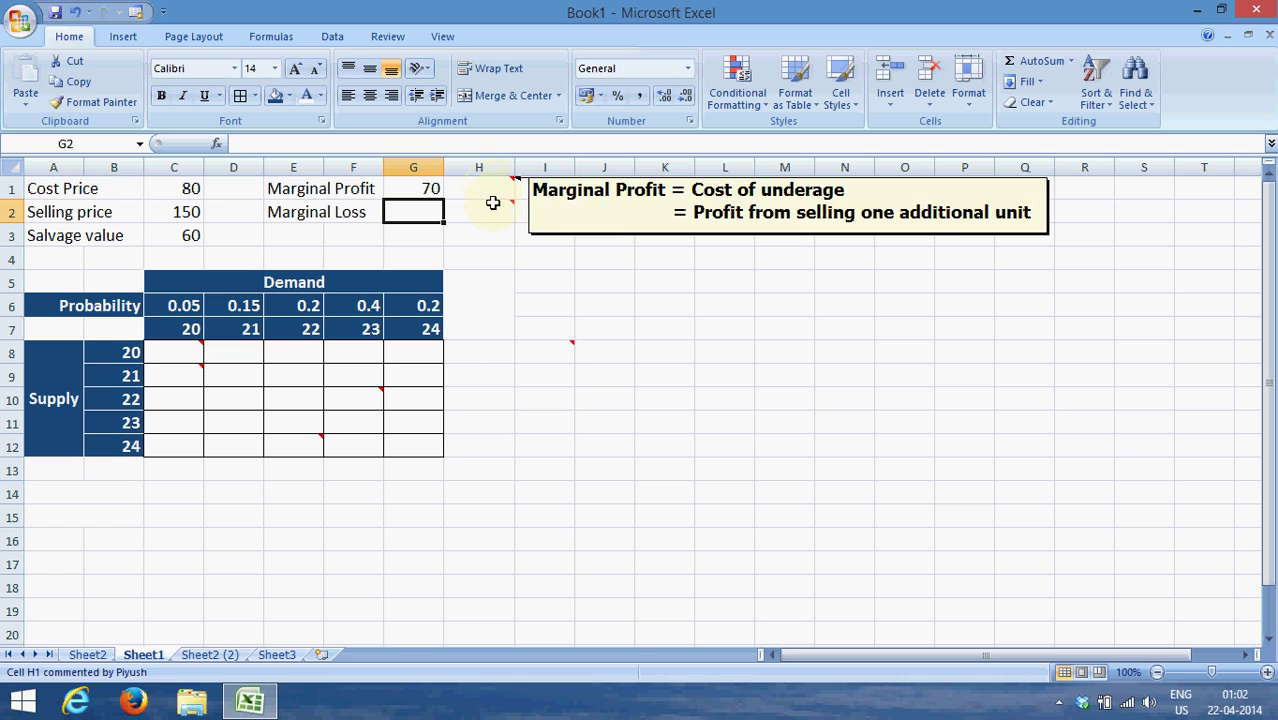
Enter =C1-C3 in G2 so Marginal Loss shows 20.
mouse_move(492, 210)
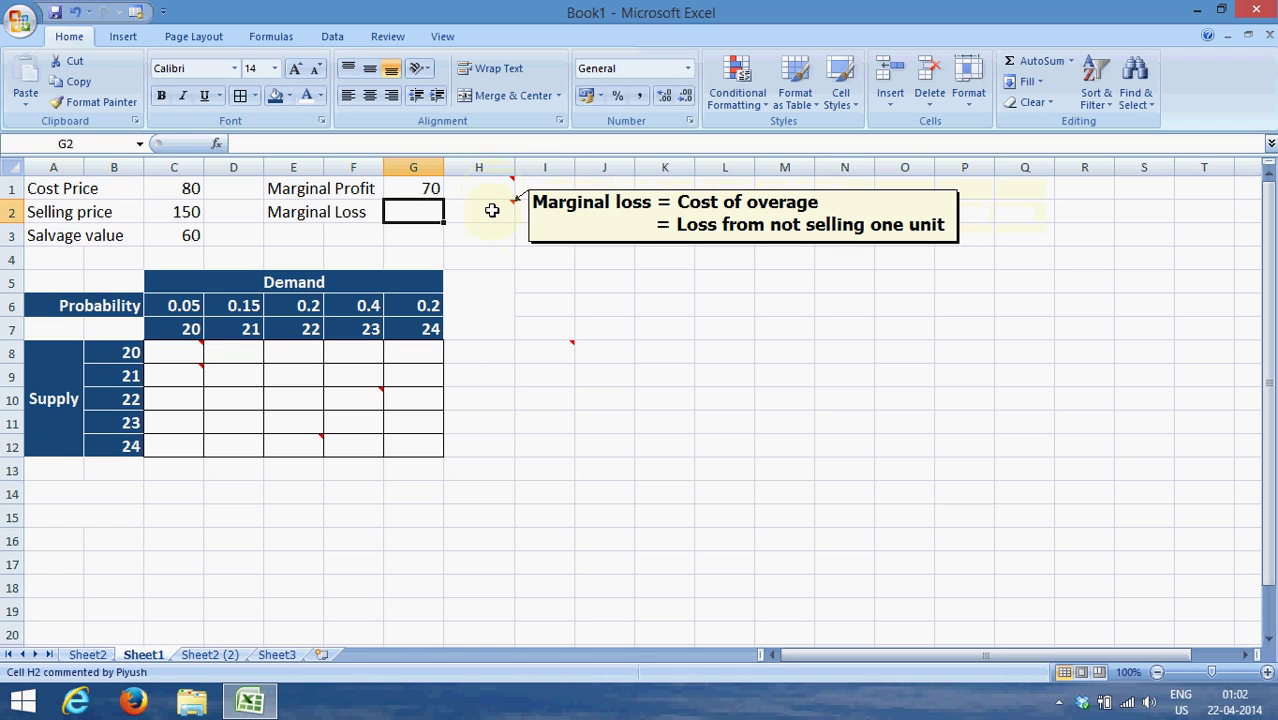
text(=)
key(Left)
key(Left)
key(Left)
key(Left)
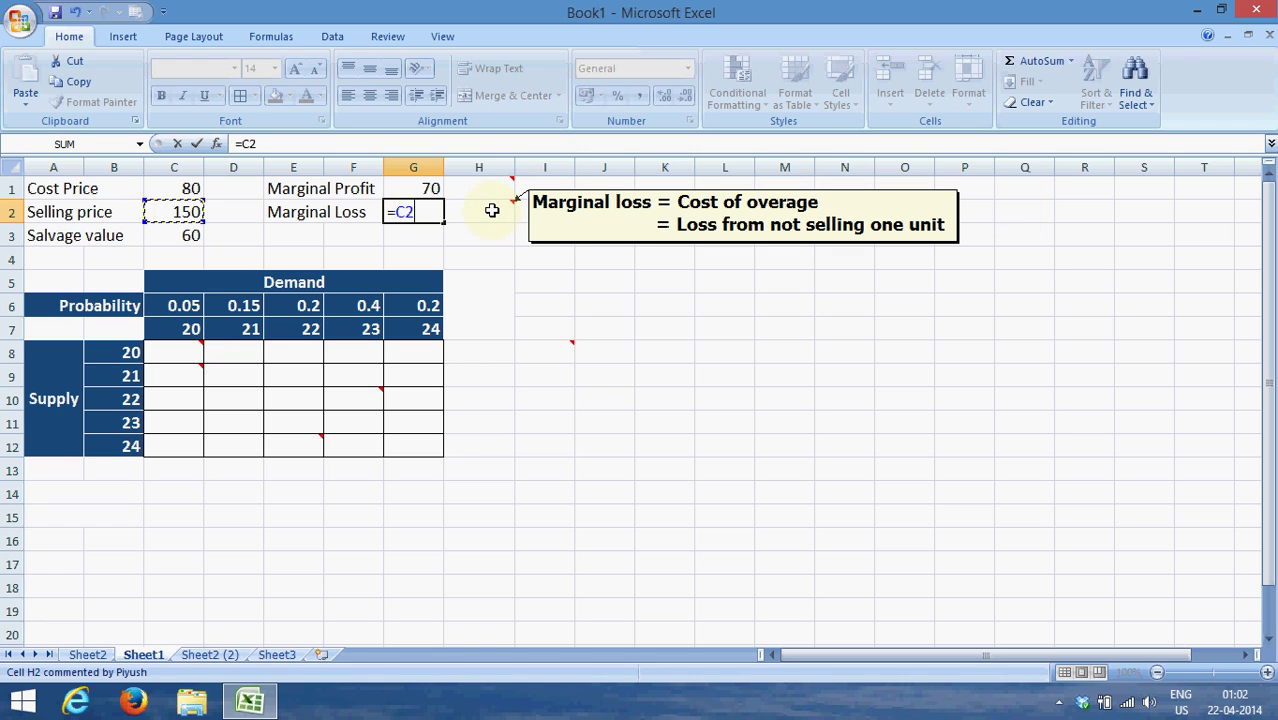
key(Up)
text(-)
key(Down)
key(Left)
key(Left)
key(Left)
key(Left)
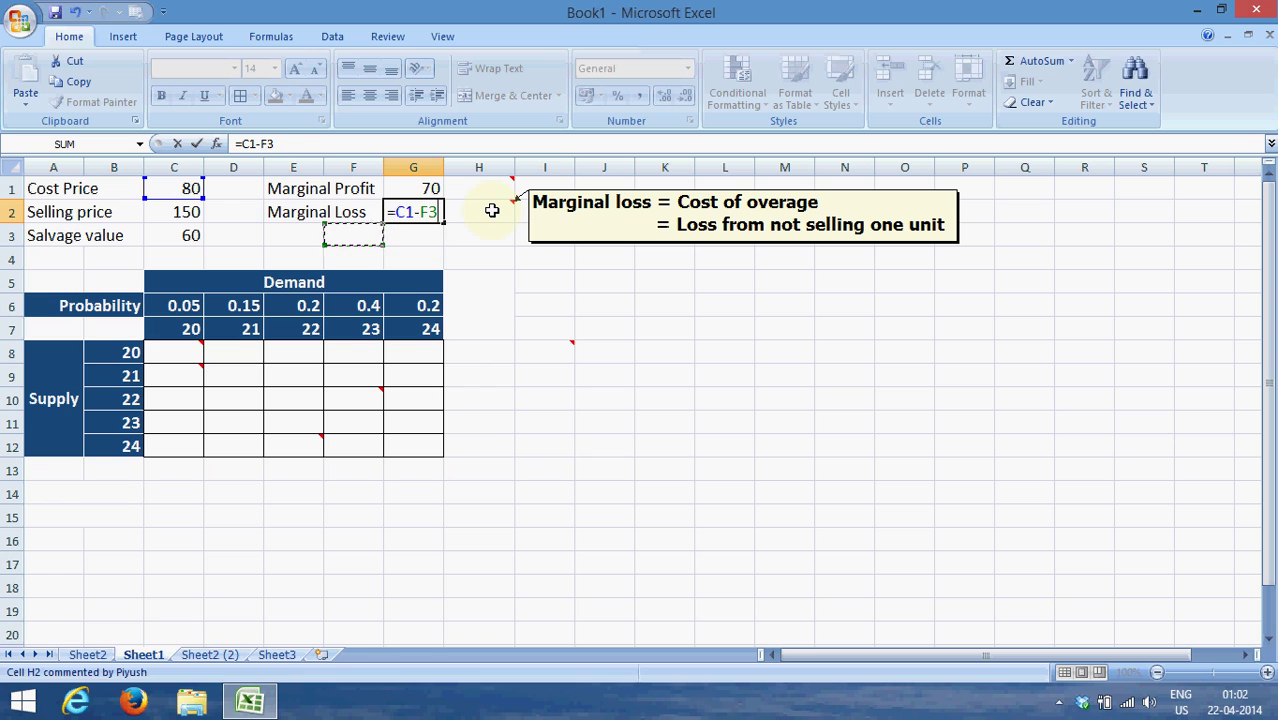
key(Return)
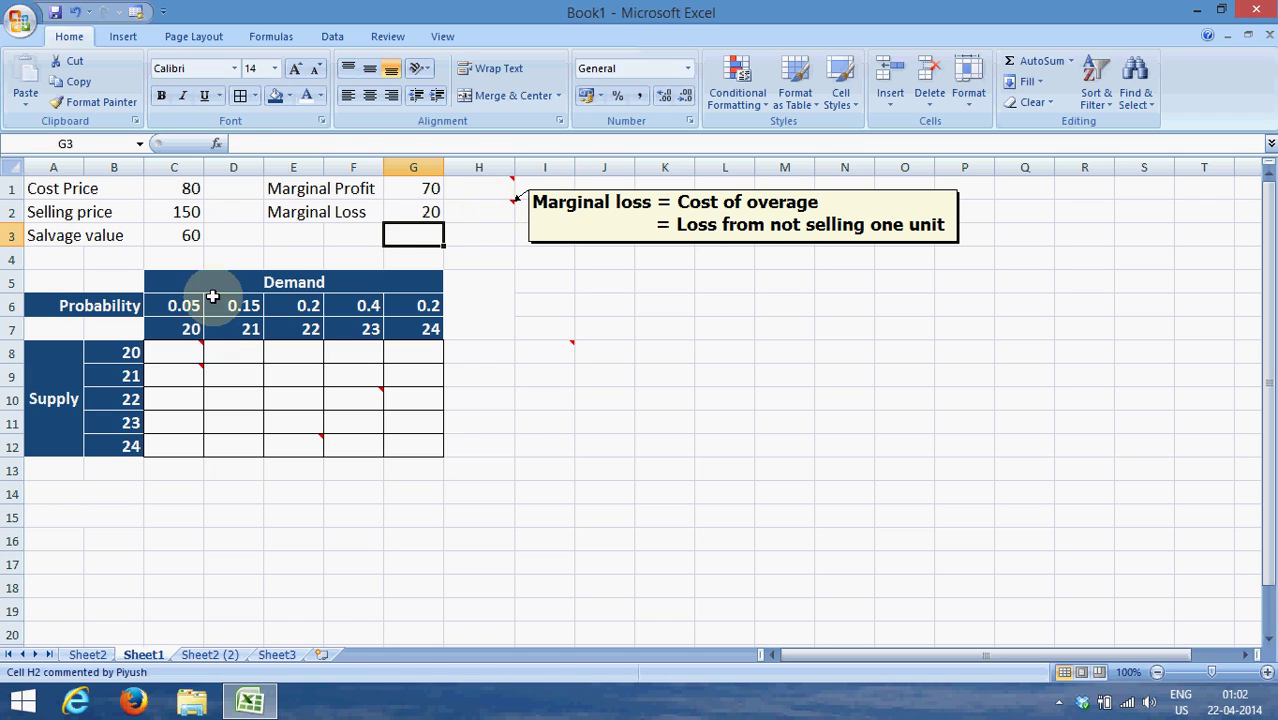
Review the probability values 0.05, 0.15 and 0.4 with demands 20 and 21.
click(183, 305)
key(Down)
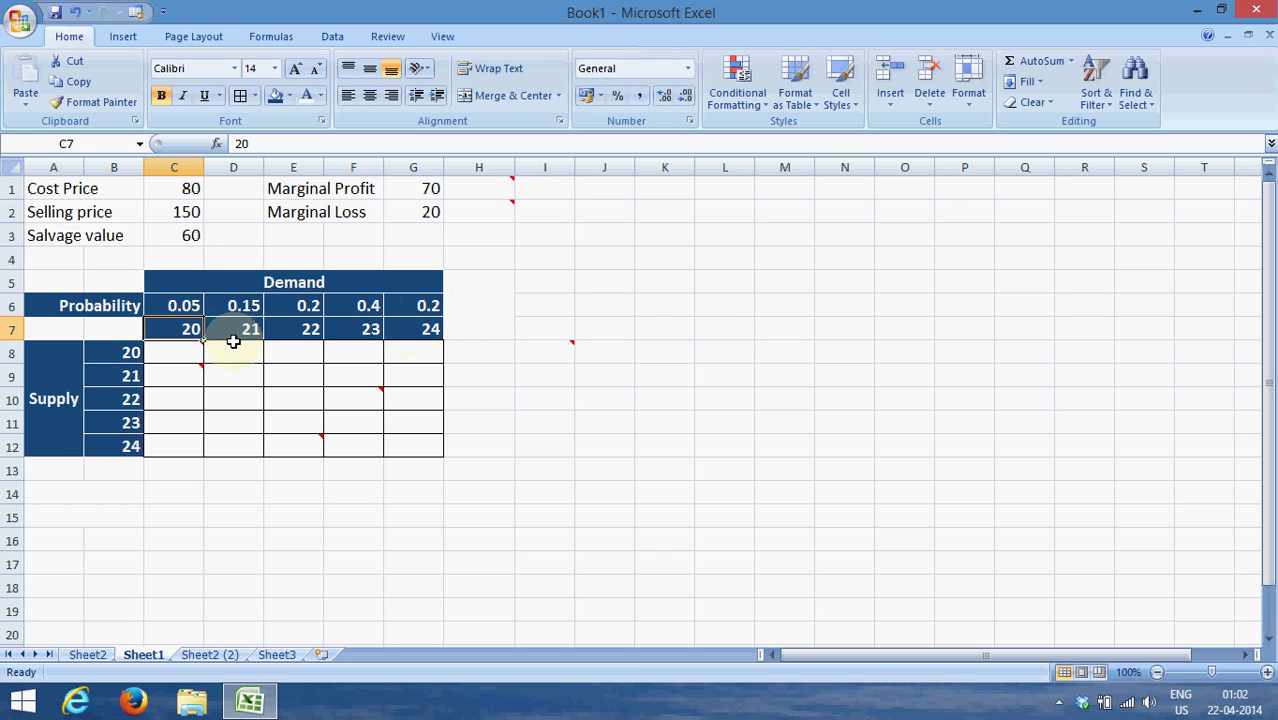
click(174, 306)
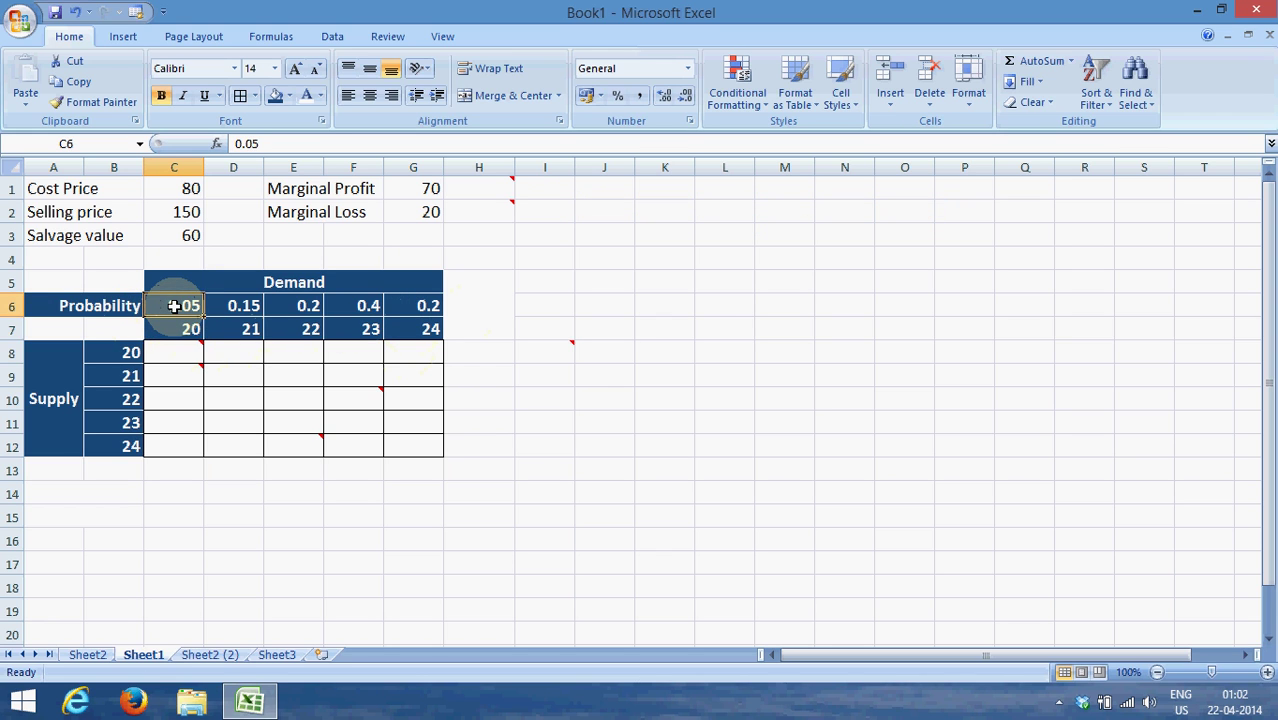
key(Right)
key(Right)
key(Right)
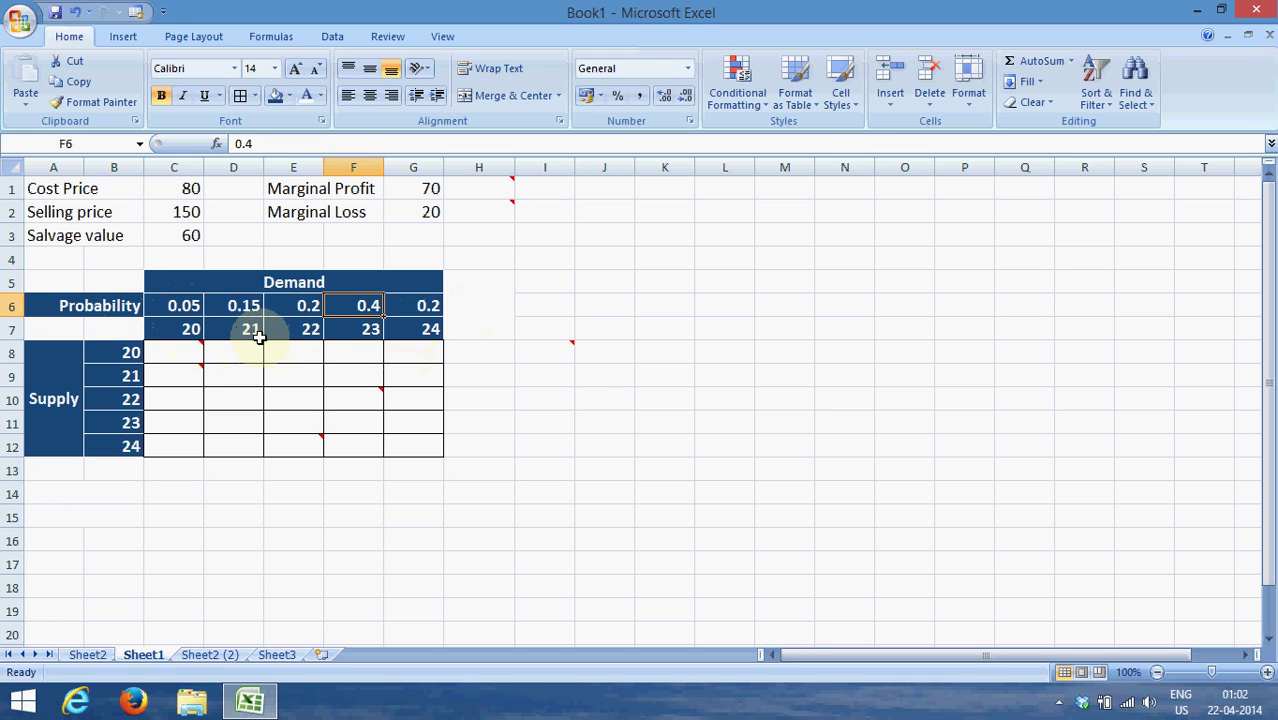
click(250, 326)
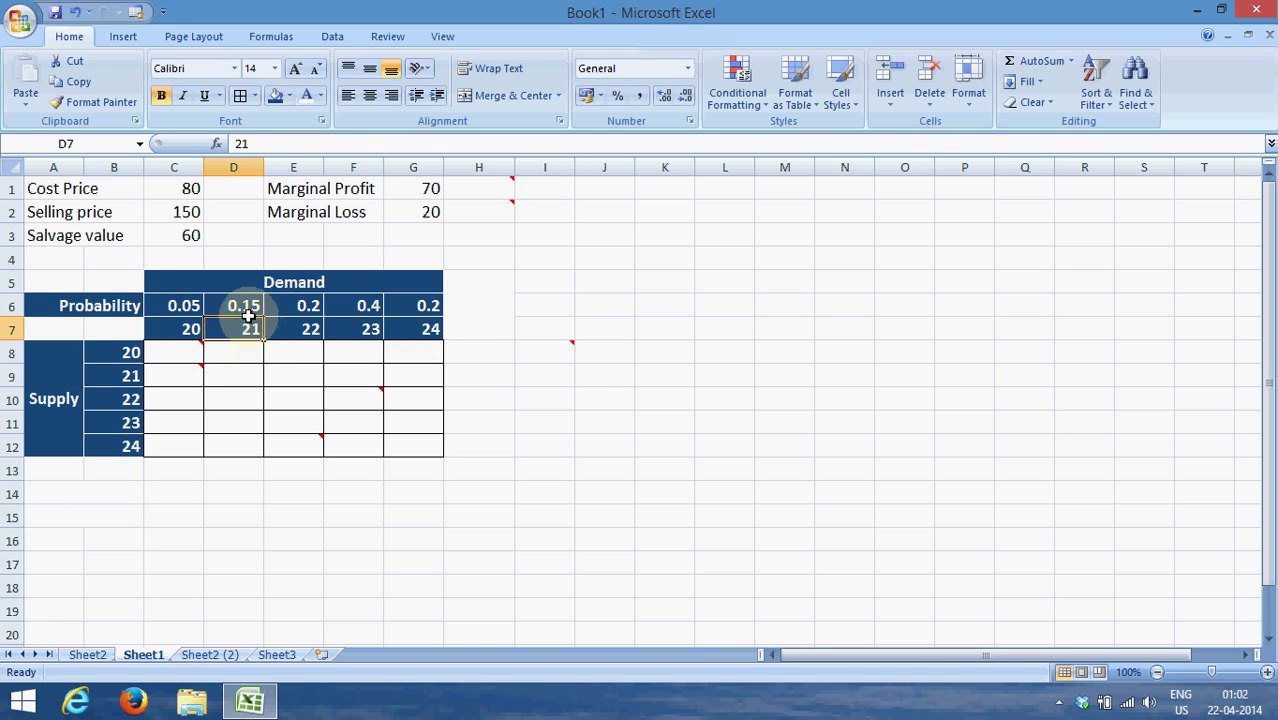
drag(248, 322, 246, 300)
click(246, 300)
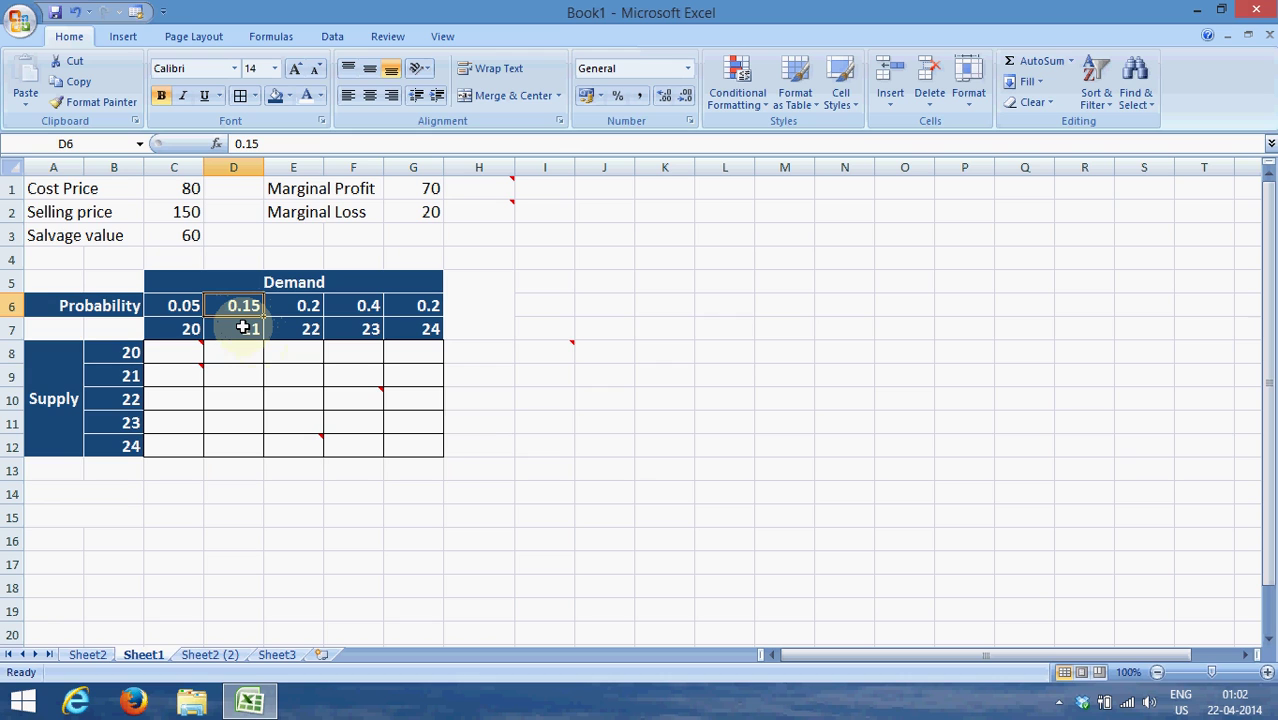
click(243, 327)
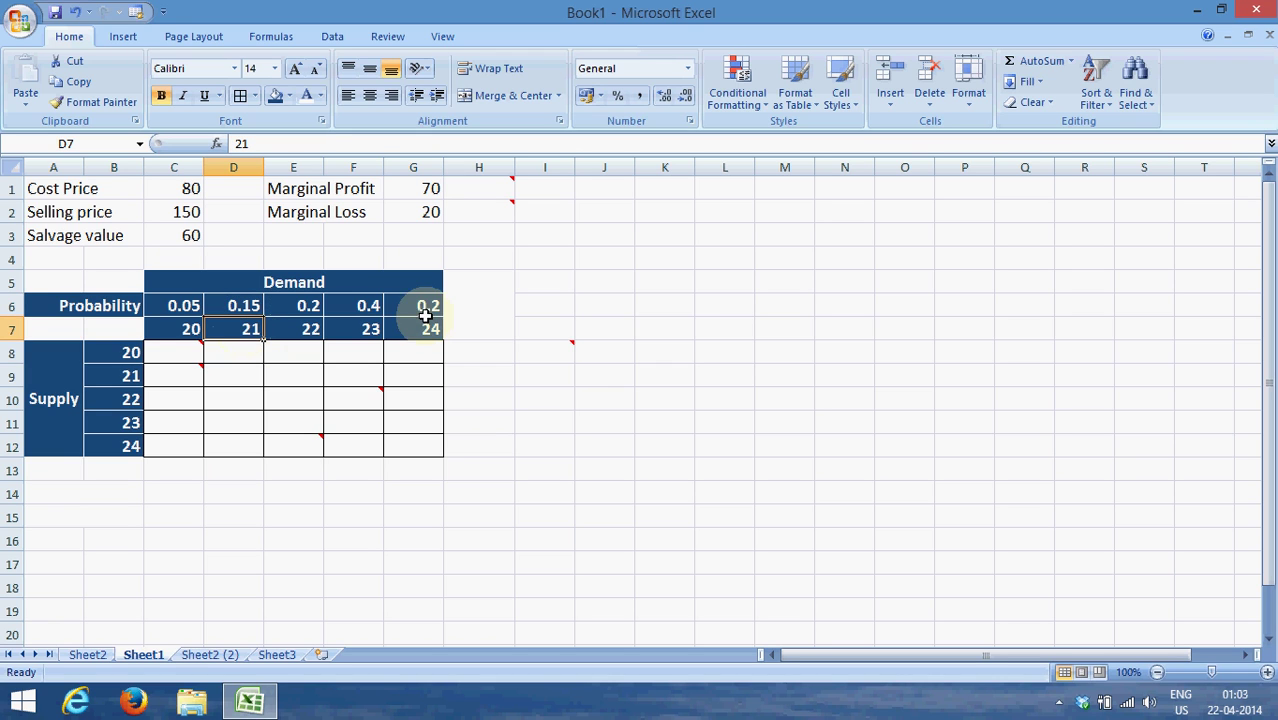
Step through demand values 20 to 23 and supply values 20 to 24.
click(368, 306)
key(Down)
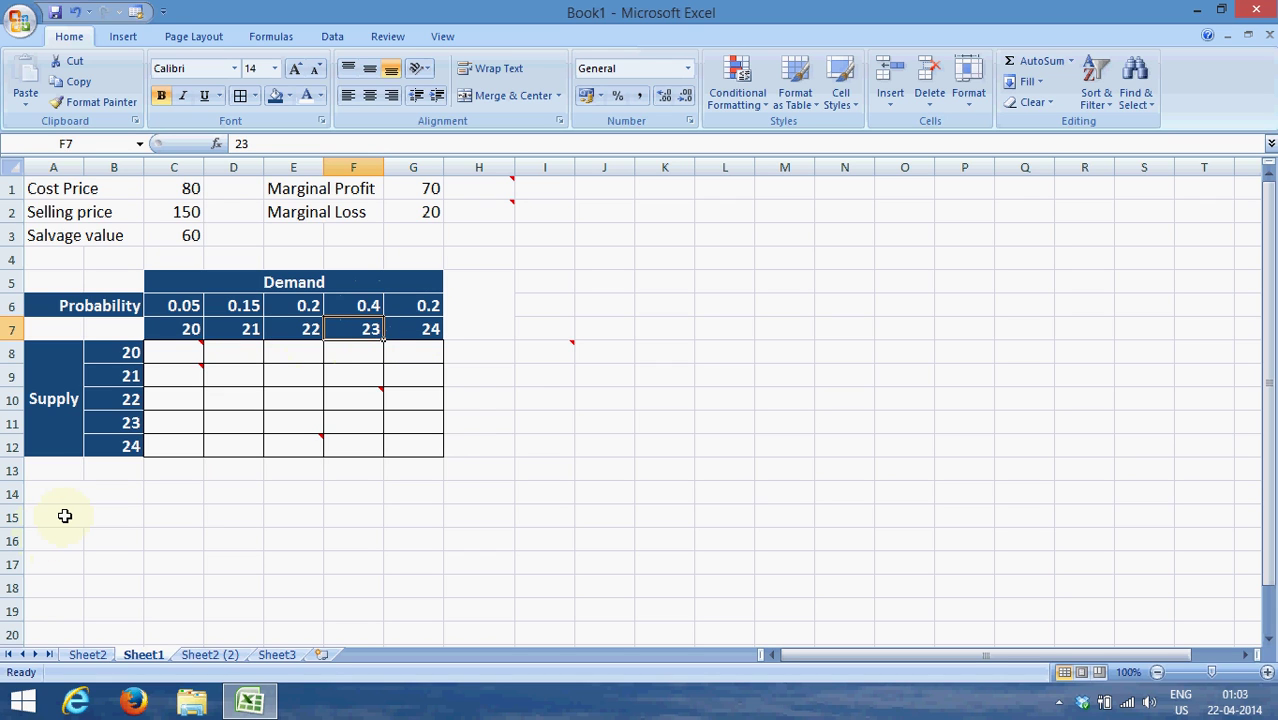
key(Left)
key(Left)
key(Left)
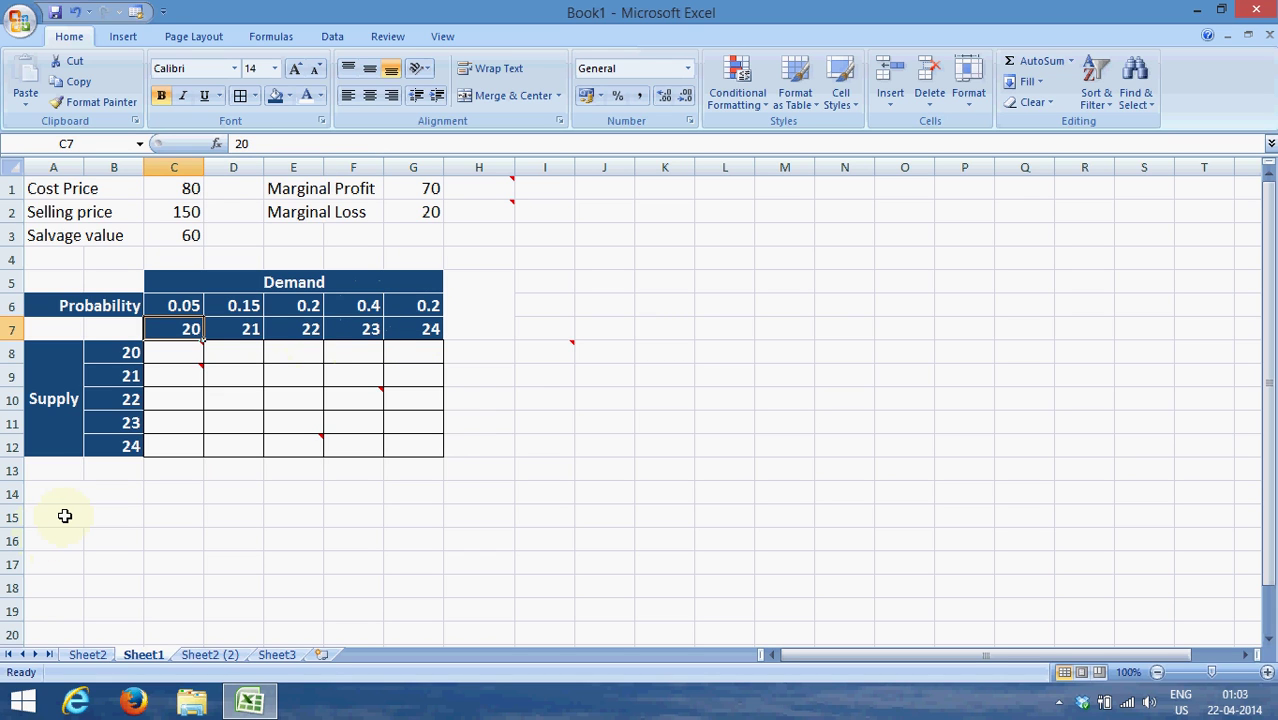
key(Right)
key(Right)
key(Right)
key(Right)
key(Right)
key(Left)
key(Left)
key(Left)
key(Left)
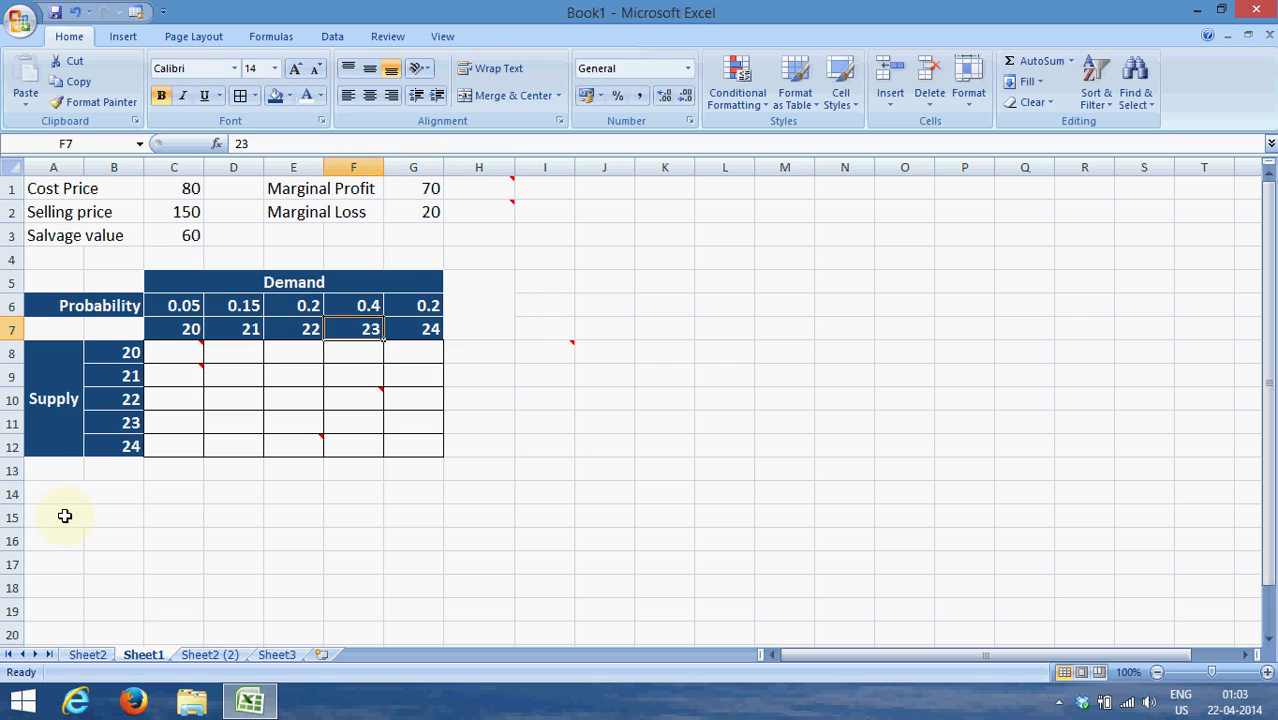
key(Left)
key(Left)
key(Down)
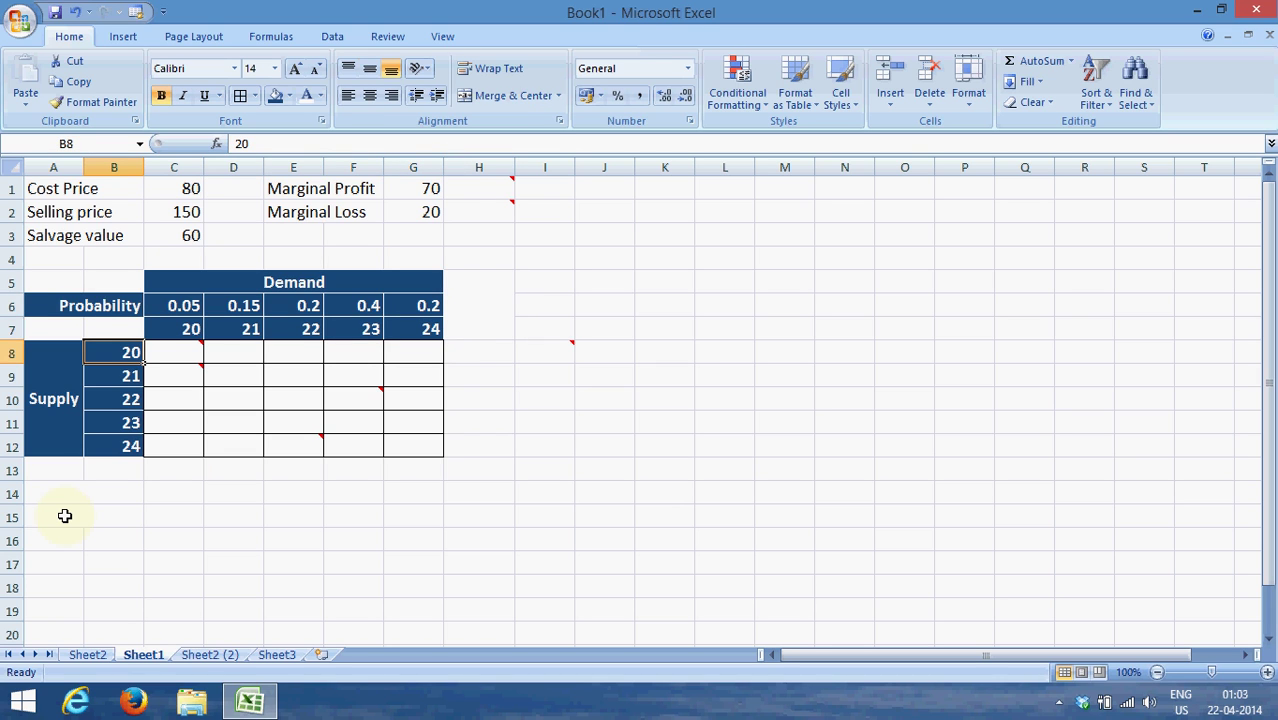
key(Down)
key(Down)
key(Down)
key(Down)
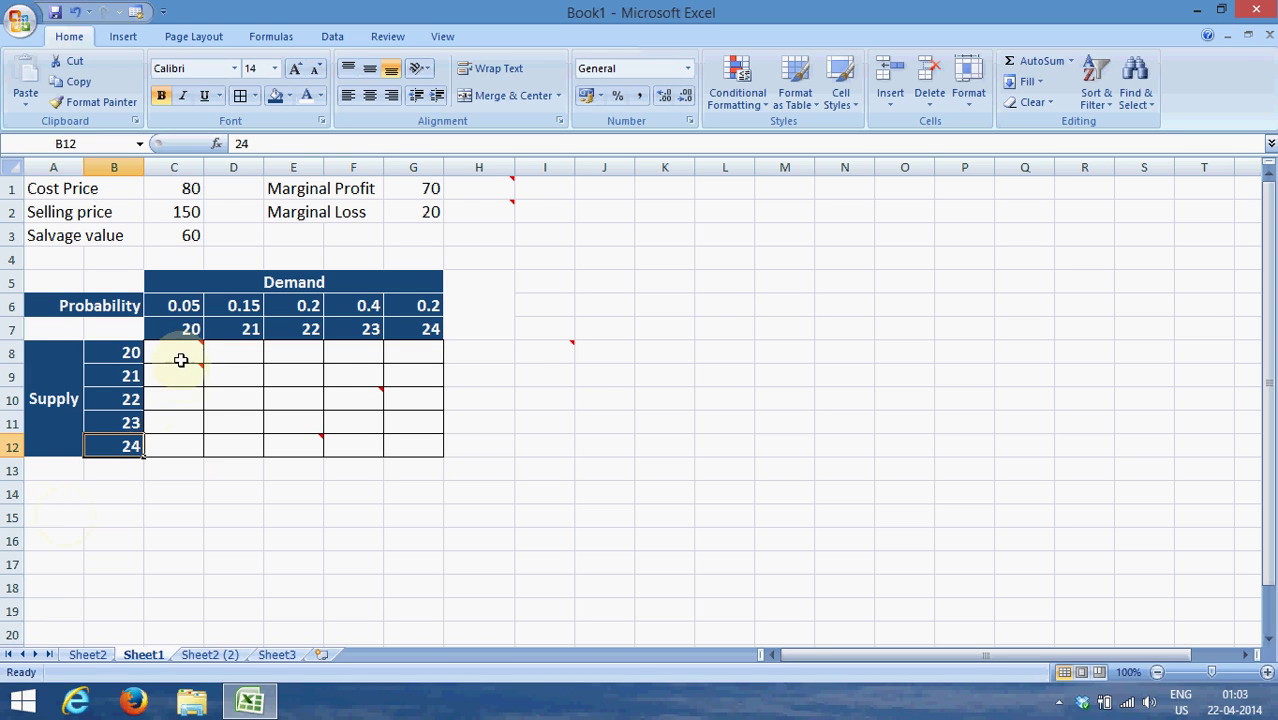
mouse_move(178, 356)
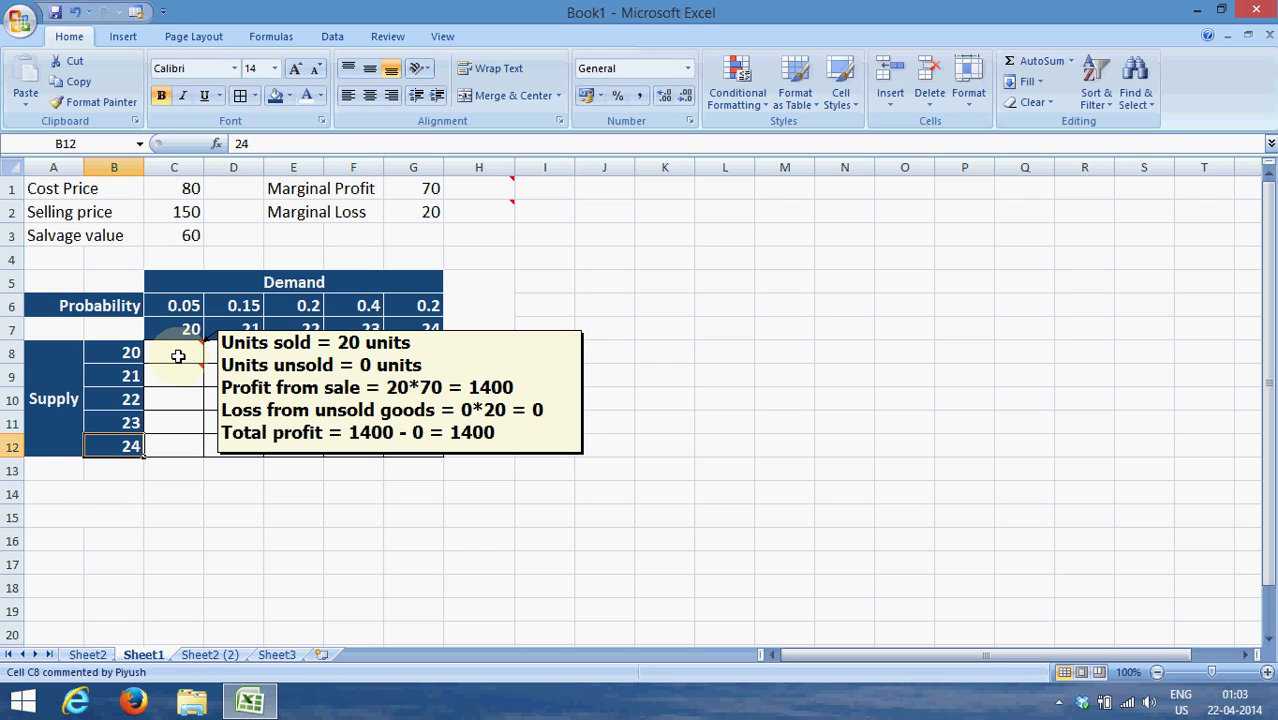
mouse_move(178, 380)
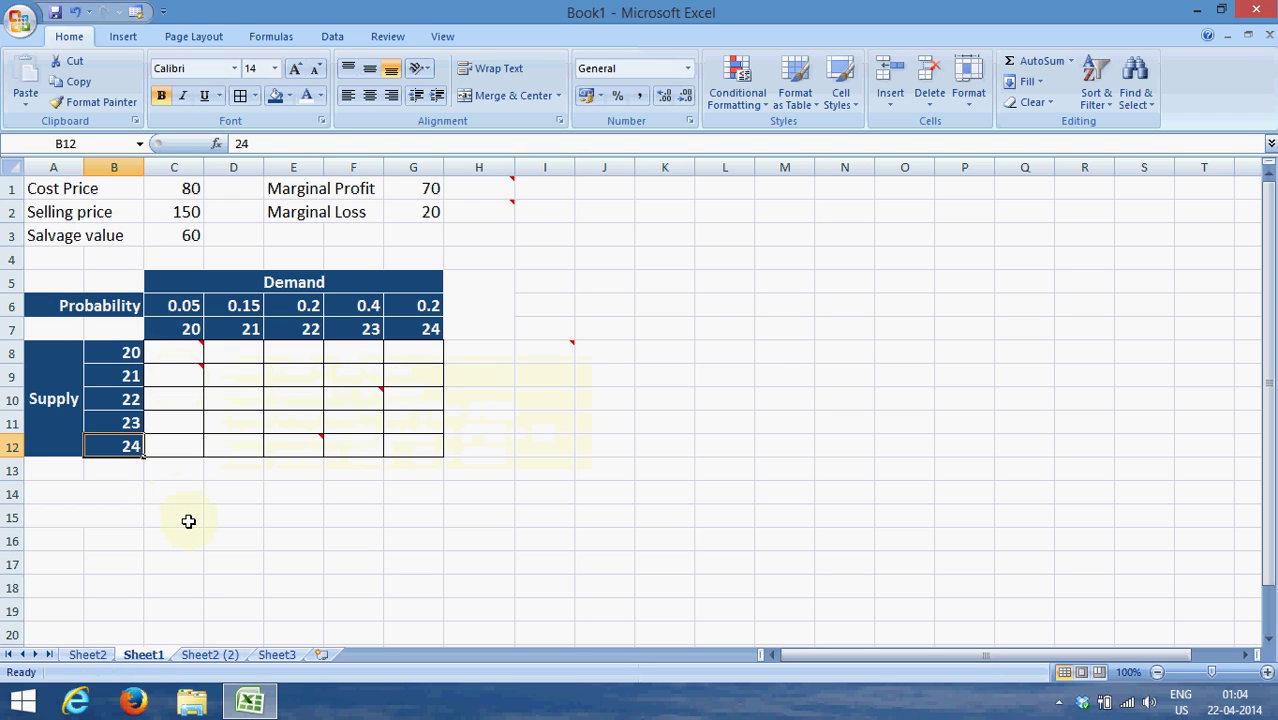
mouse_move(367, 398)
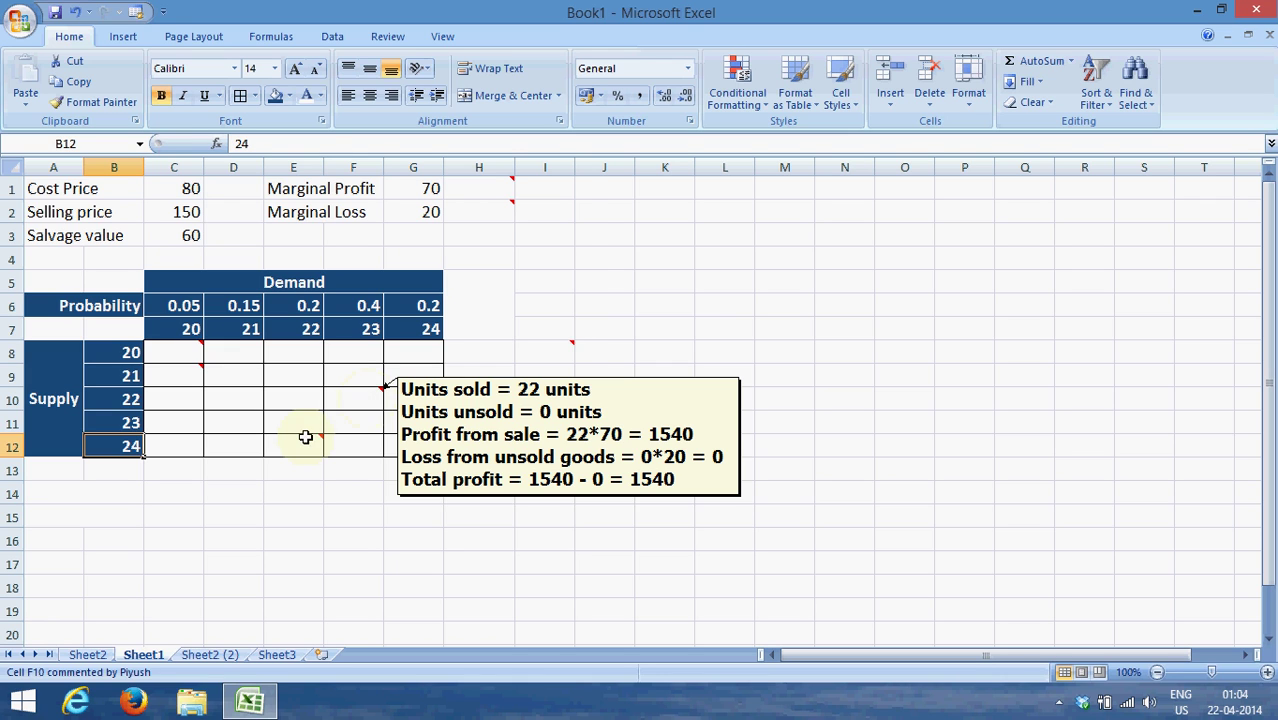
mouse_move(298, 445)
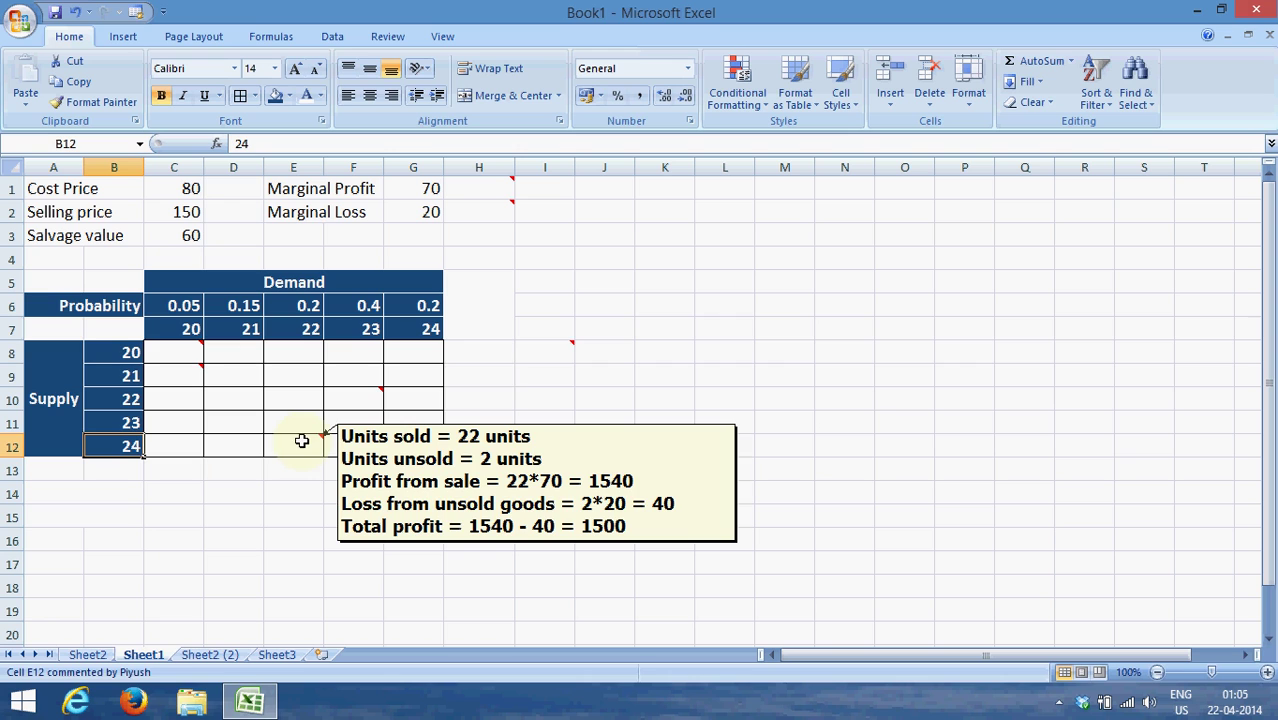
mouse_move(551, 355)
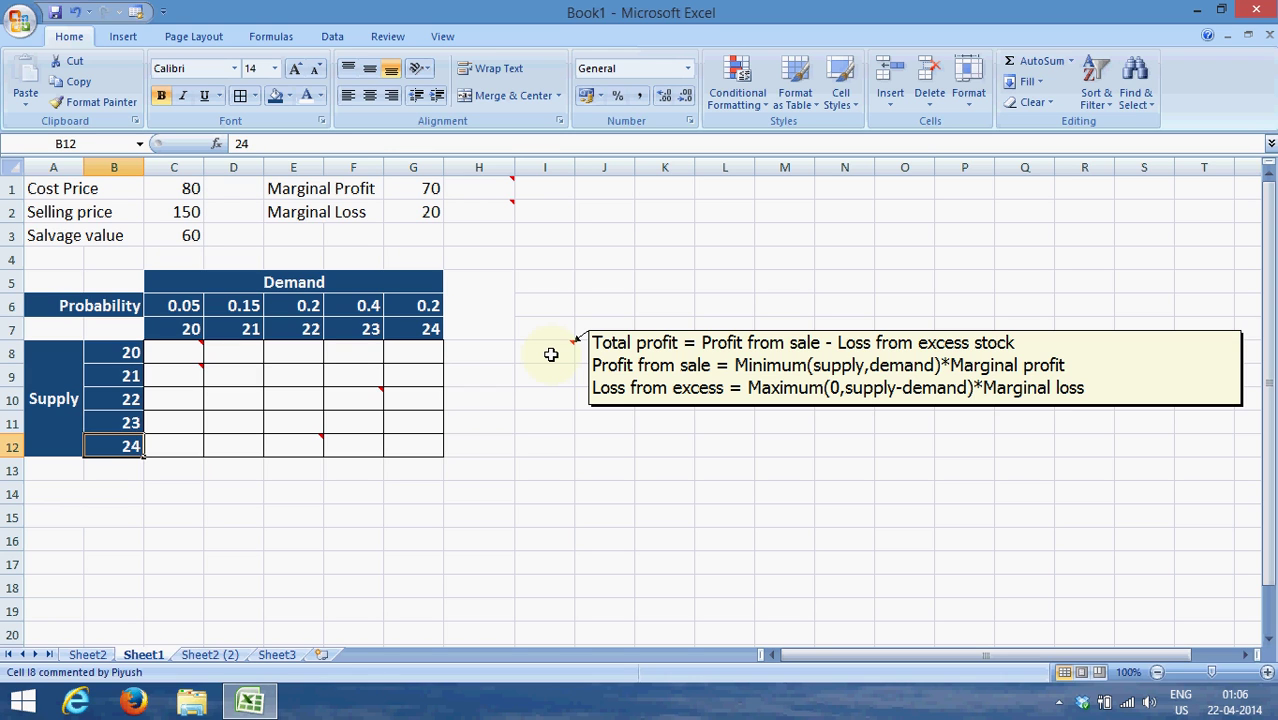
In C8, start the profit formula with =MIN(C7,B8)*G1.
click(175, 350)
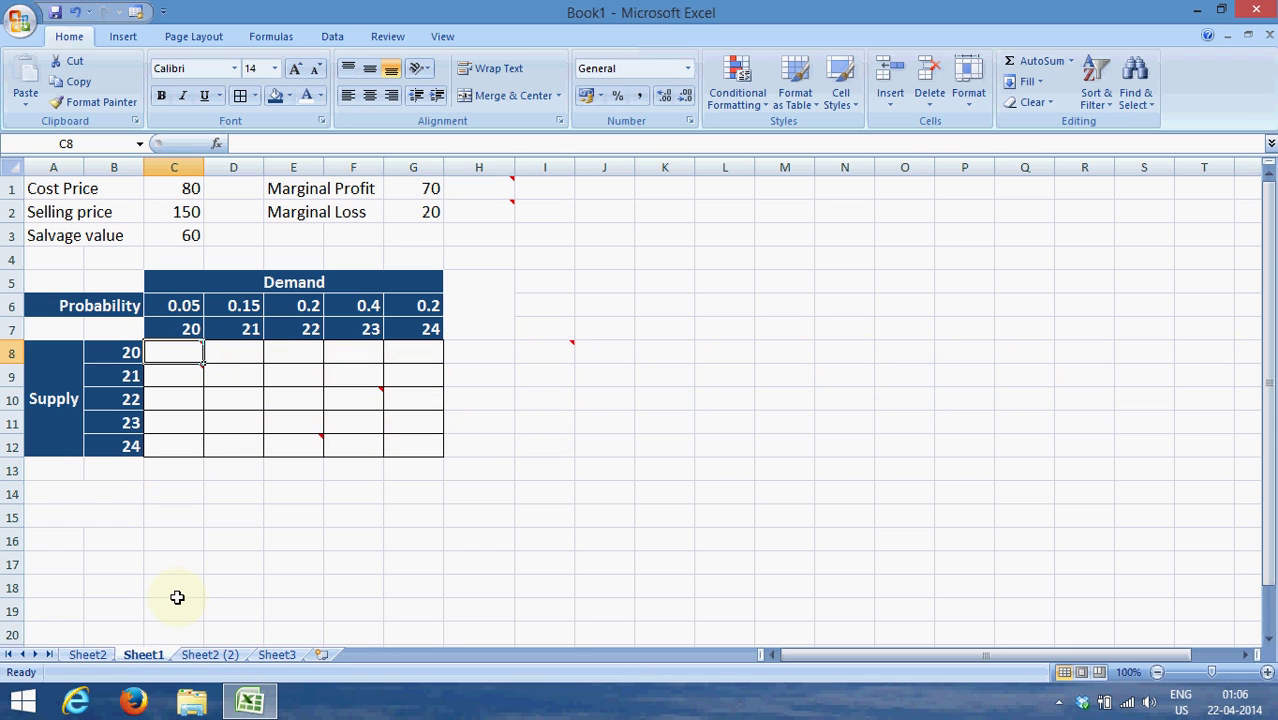
text(=min()
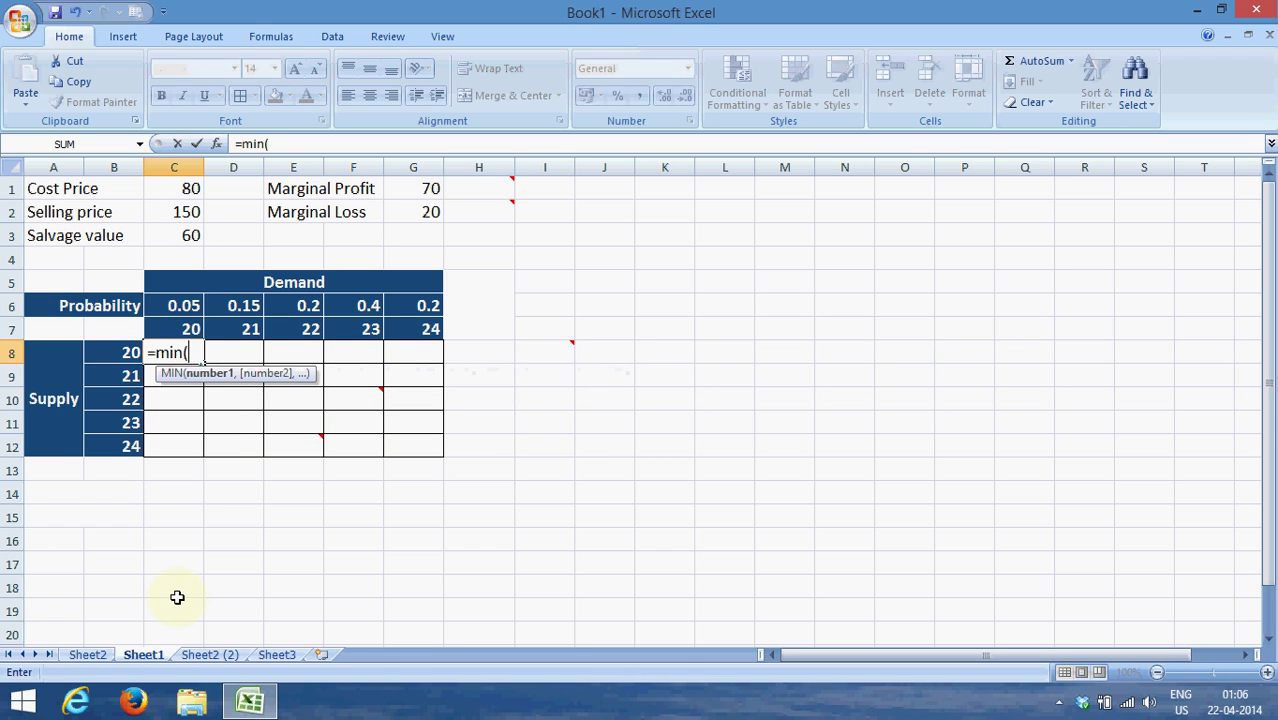
key(Up)
text(,)
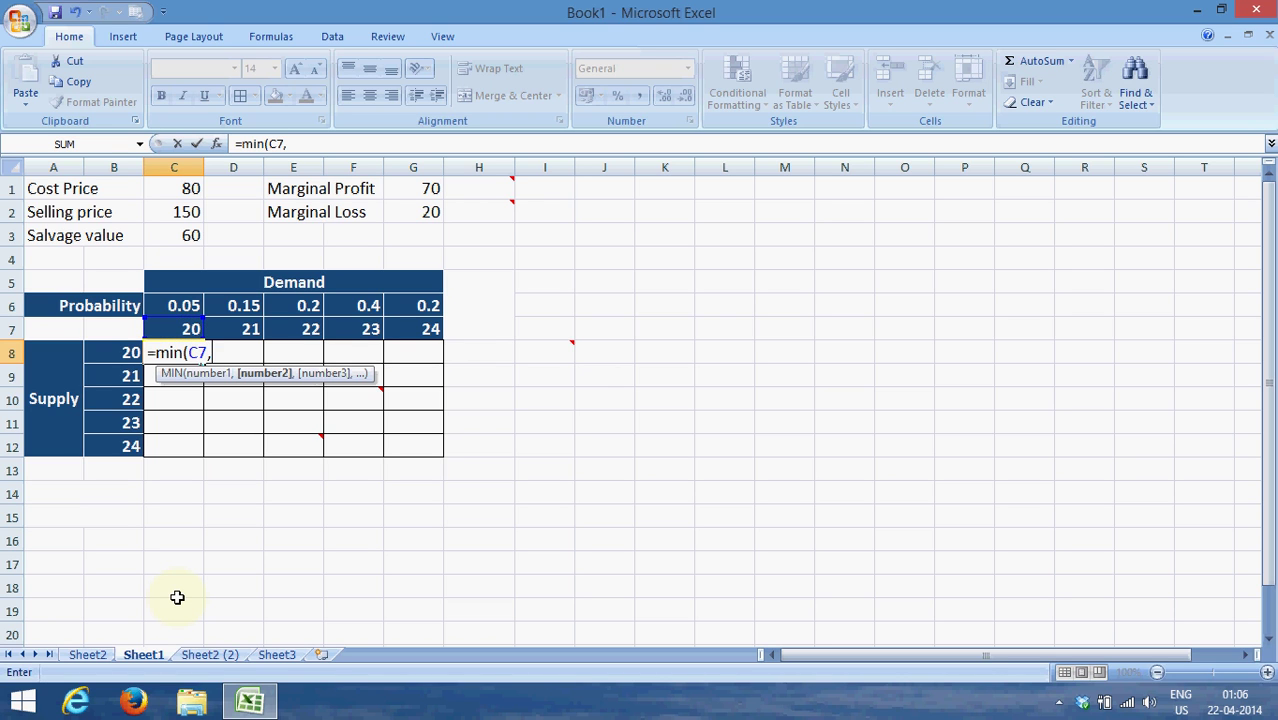
key(Left)
text())
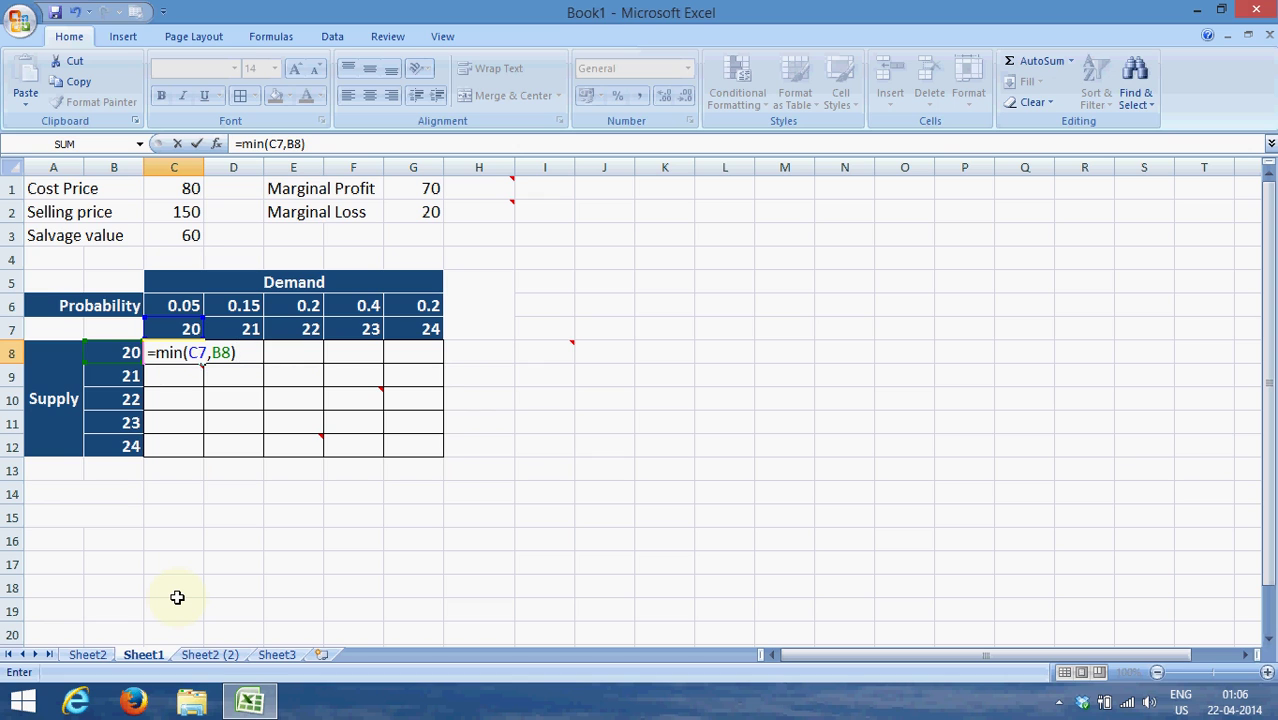
text(*)
key(Up)
key(Up)
key(Up)
key(Up)
key(Right)
key(Right)
key(Right)
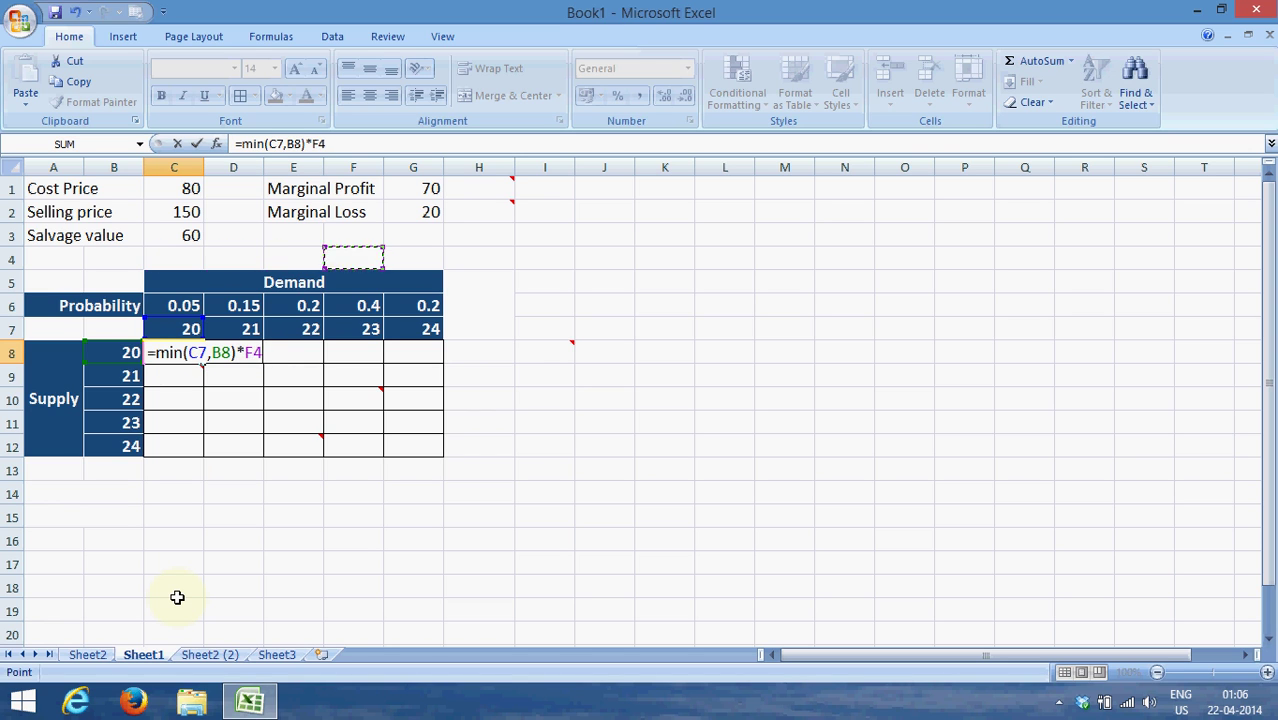
key(Right)
key(Up)
key(Up)
key(Up)
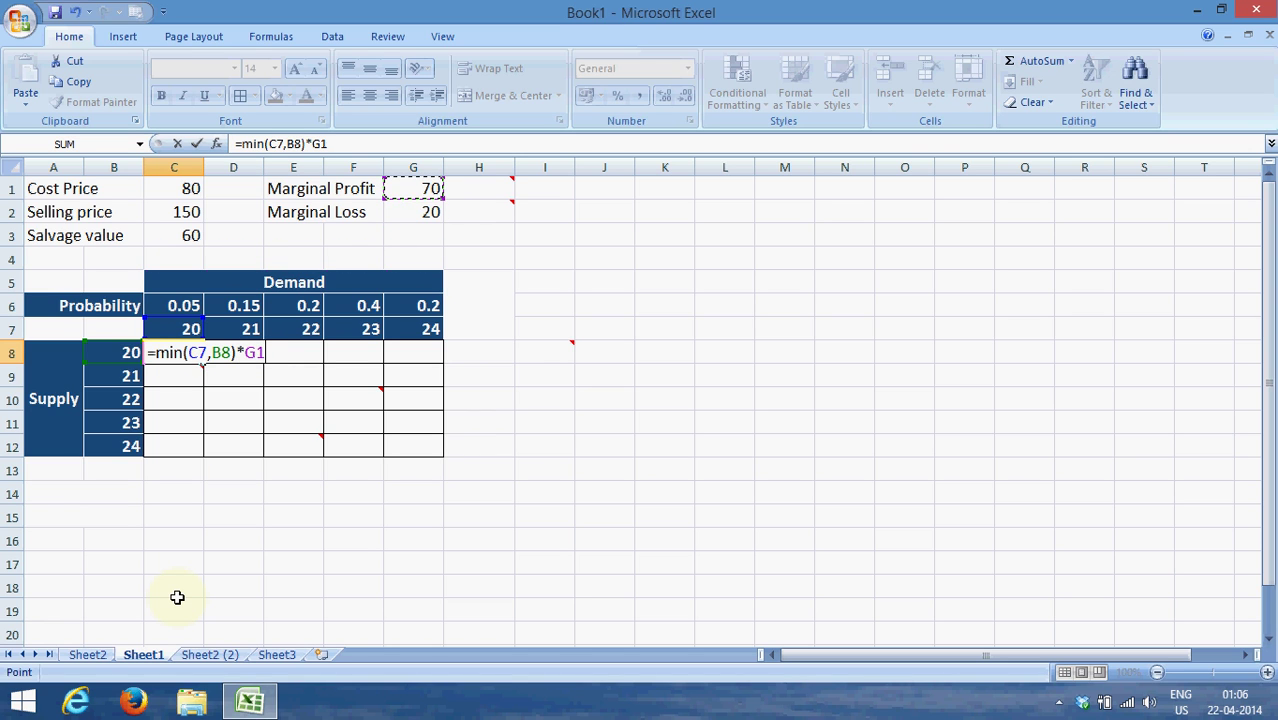
Subtract MAX(0,B8-C7) times the marginal loss and commit, so C8 shows 1400.
text(-max)
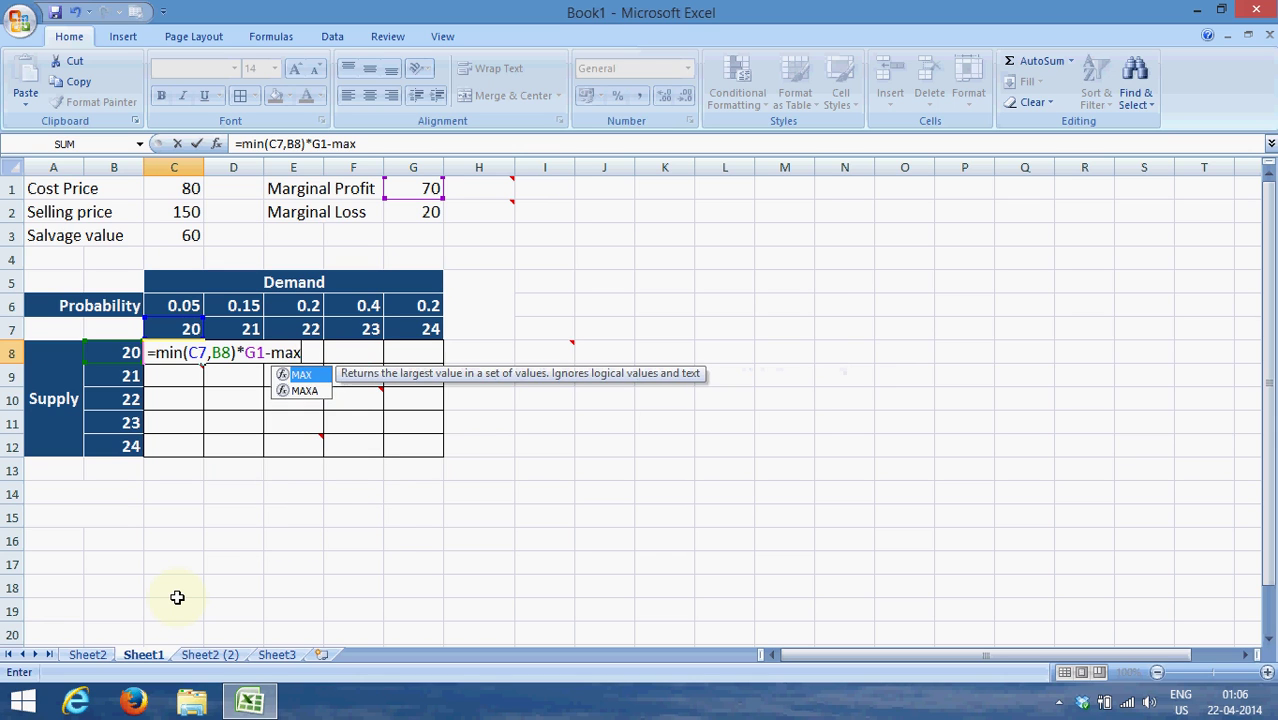
text((0)
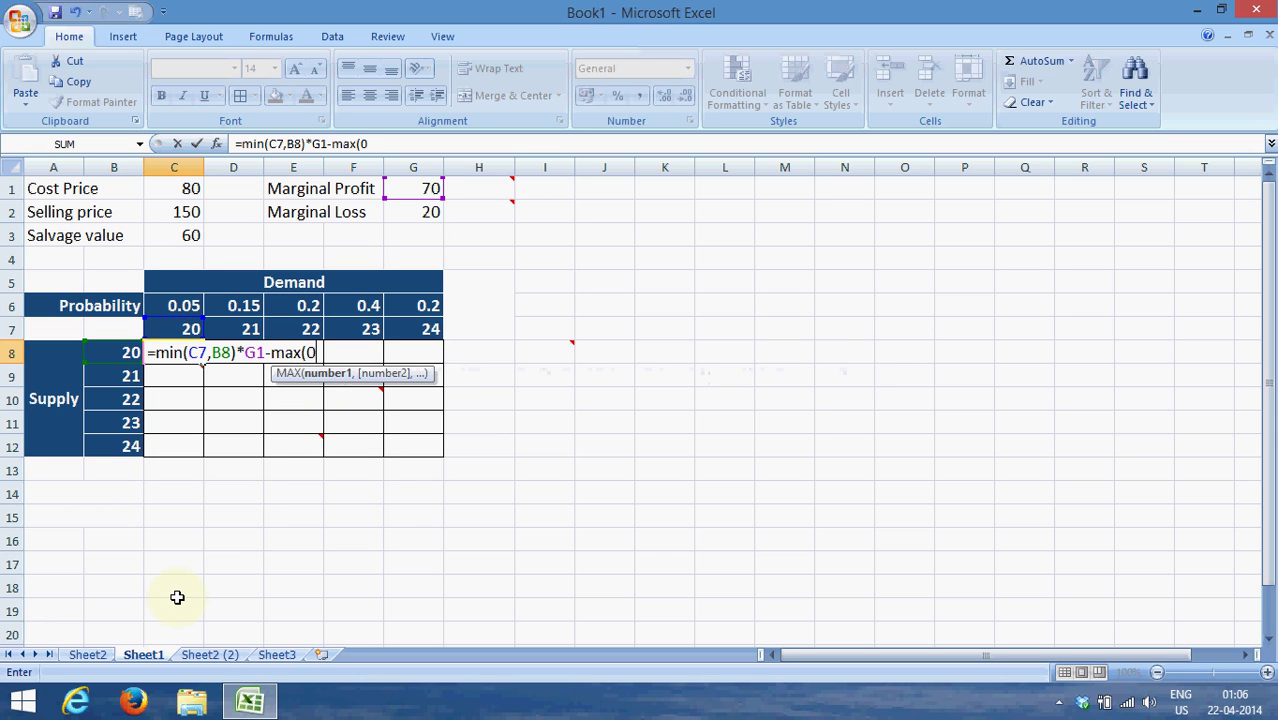
text(,)
key(Left)
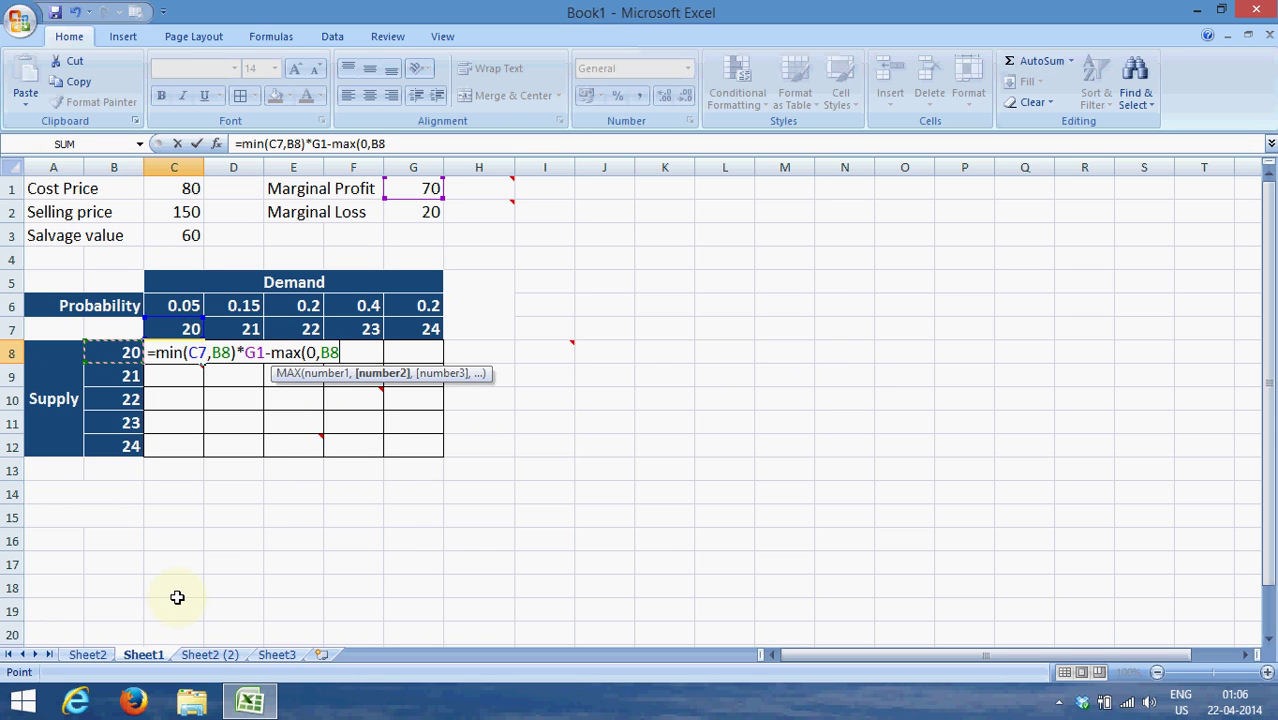
text(-)
key(Up)
text())
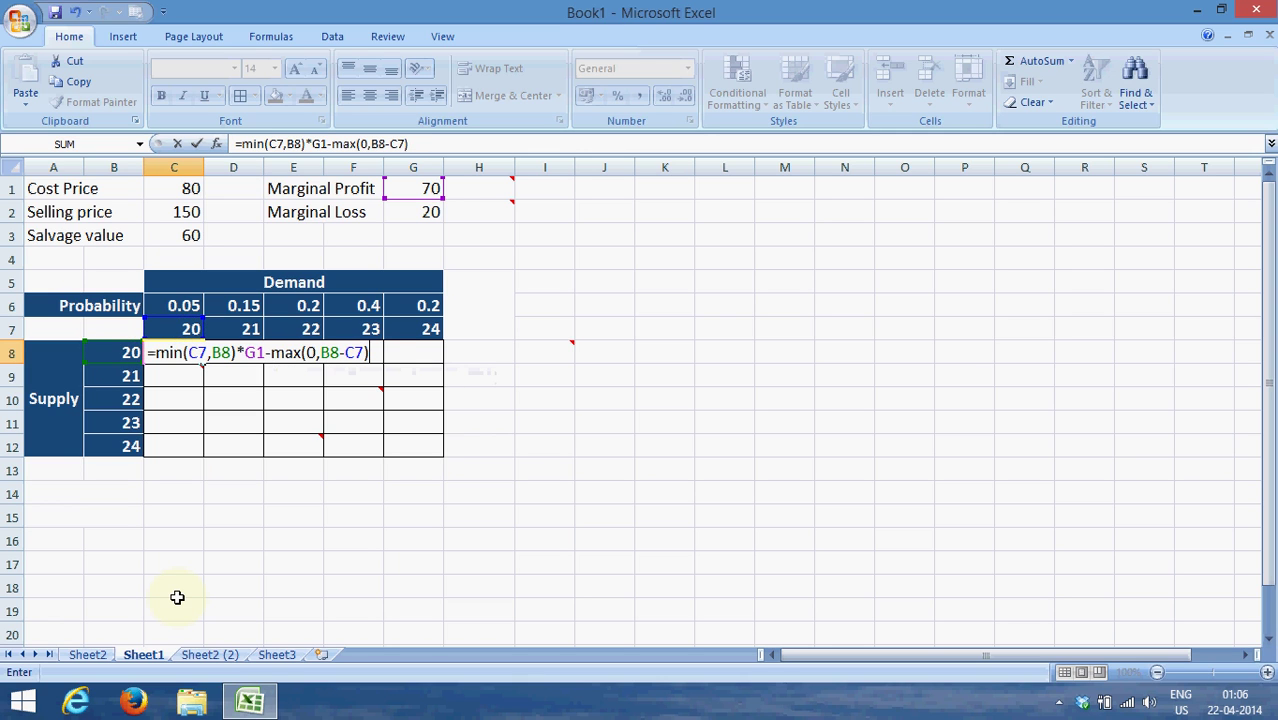
text(*)
key(Up)
key(Up)
key(Up)
key(Up)
key(Right)
key(Right)
key(Right)
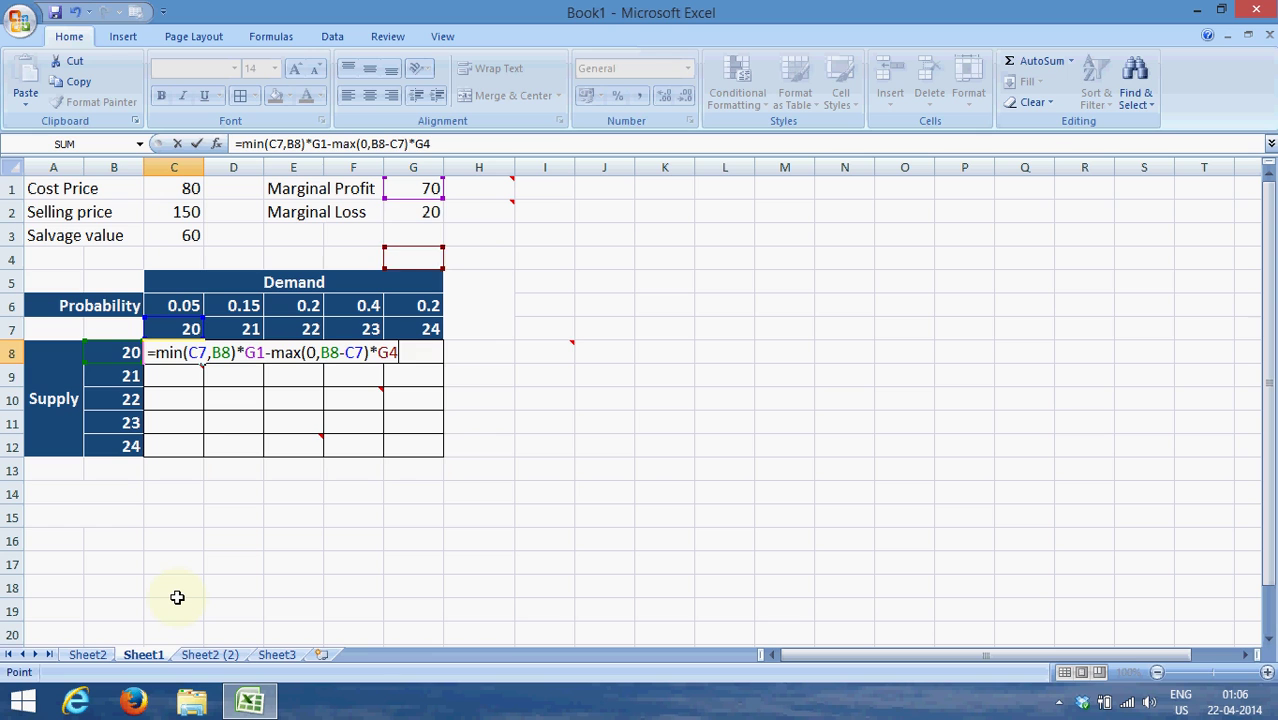
key(Up)
key(Up)
key(Return)
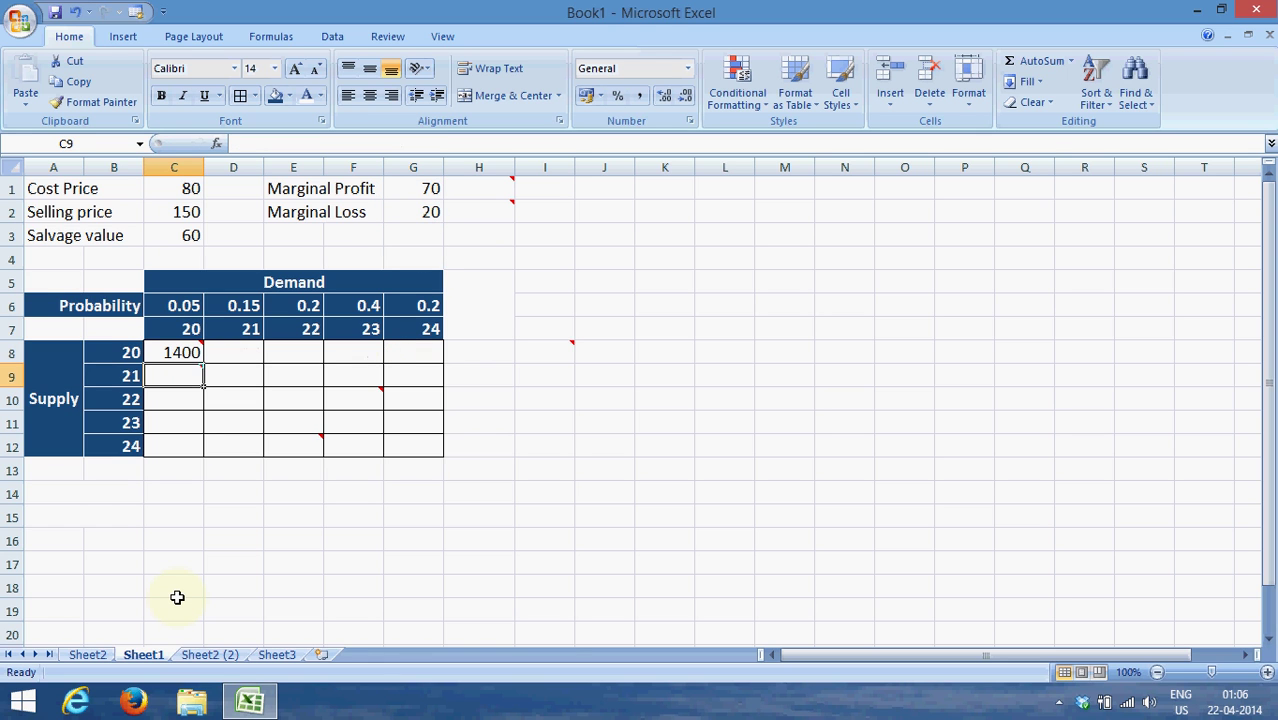
mouse_move(187, 353)
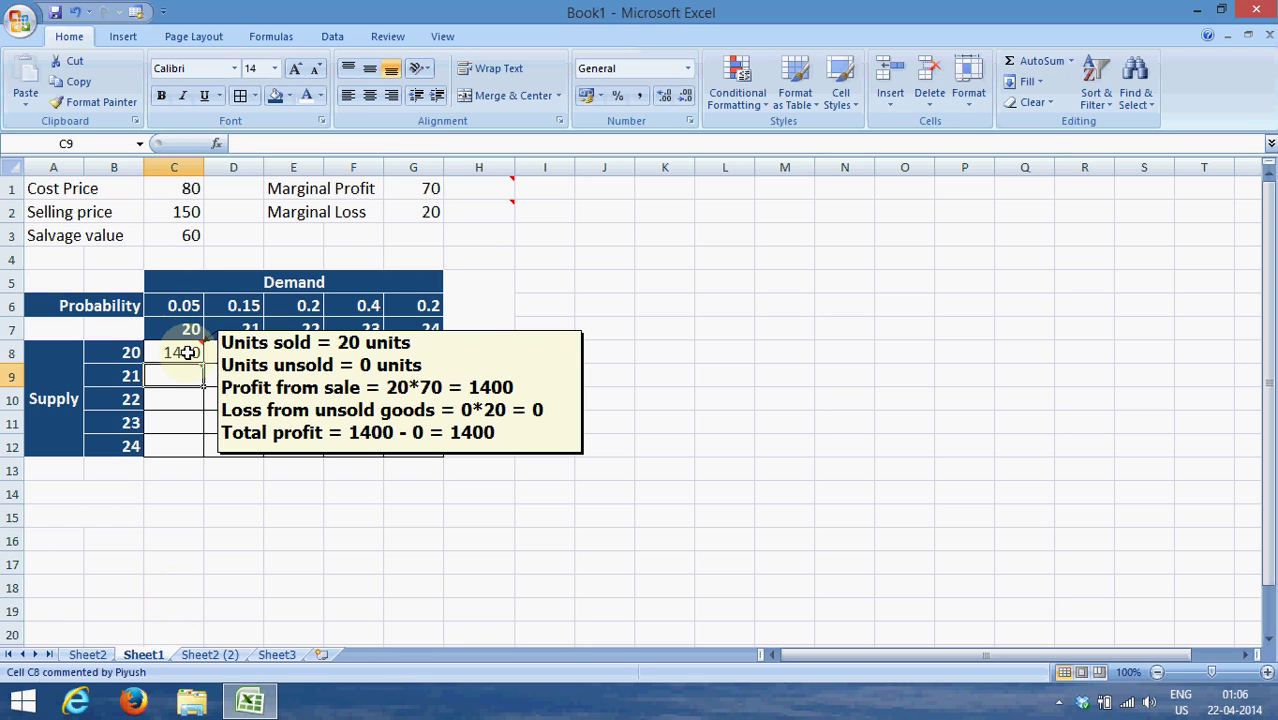
In C8's formula, anchor $G$2 and make the MAX term use $B8 and C$7.
key(Up)
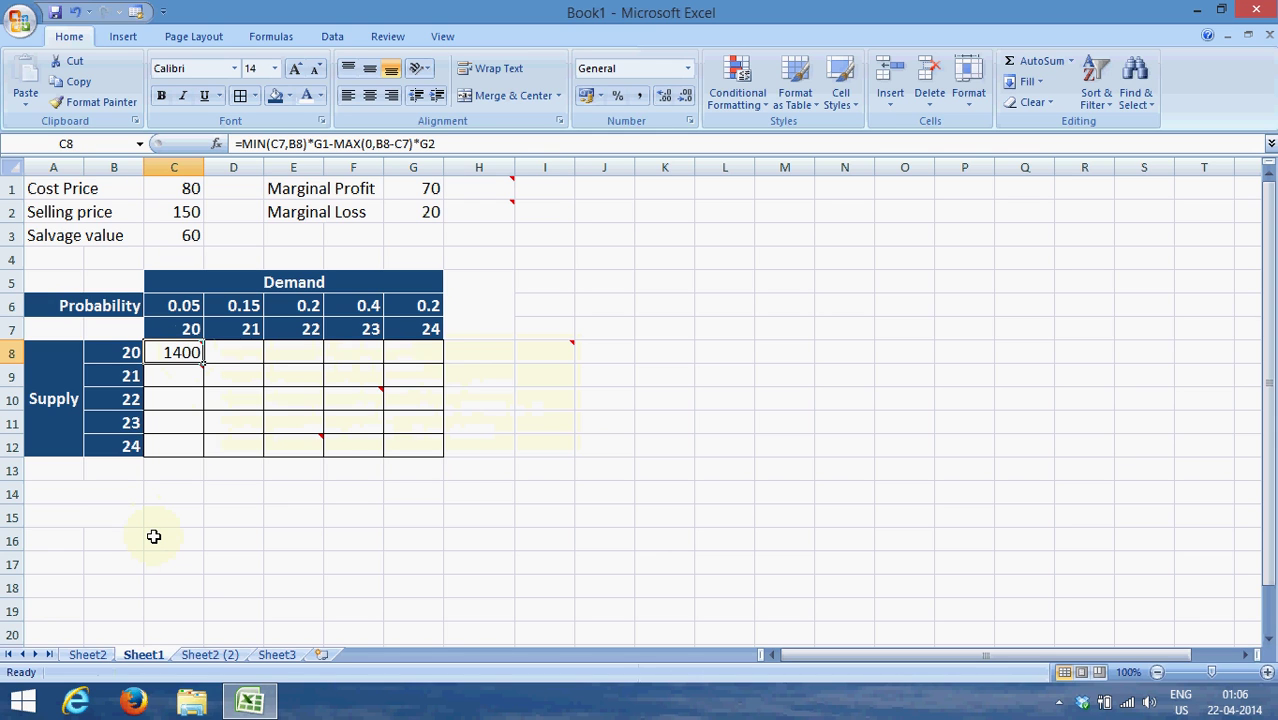
key(F2)
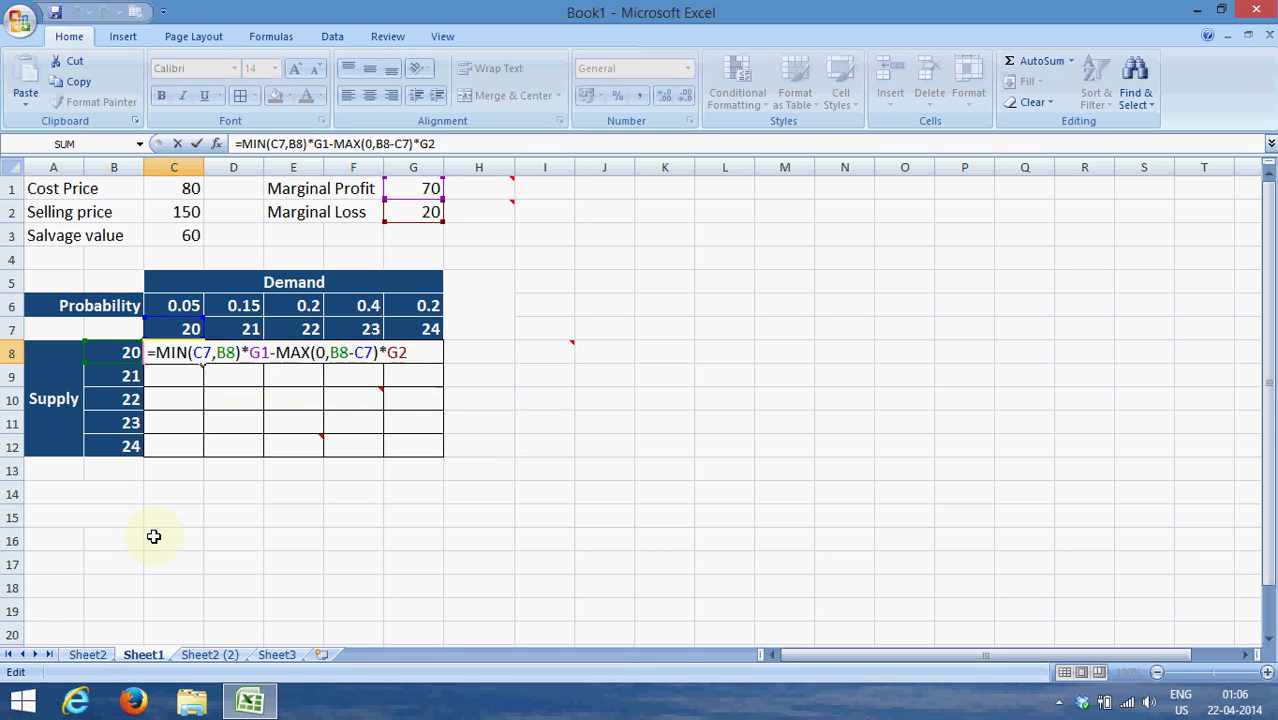
key(Left)
text($)
key(Left)
key(Left)
text($)
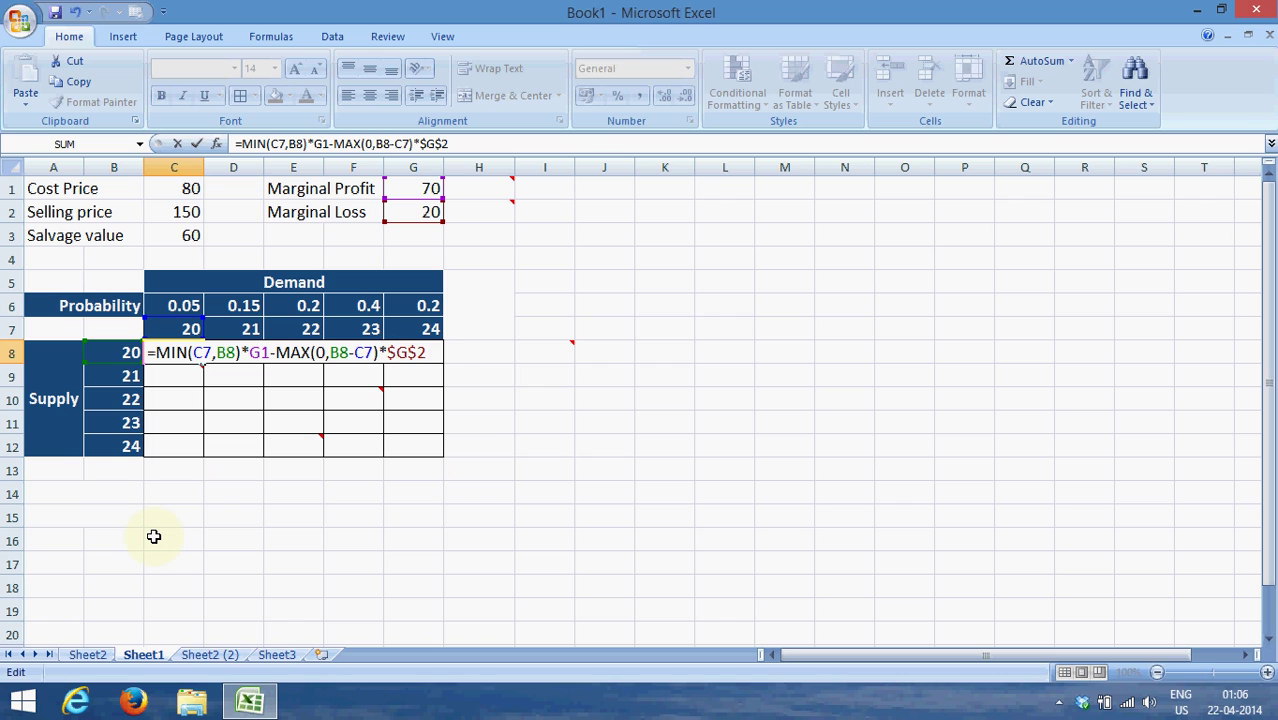
key(Left)
key(Left)
key(Left)
key(Left)
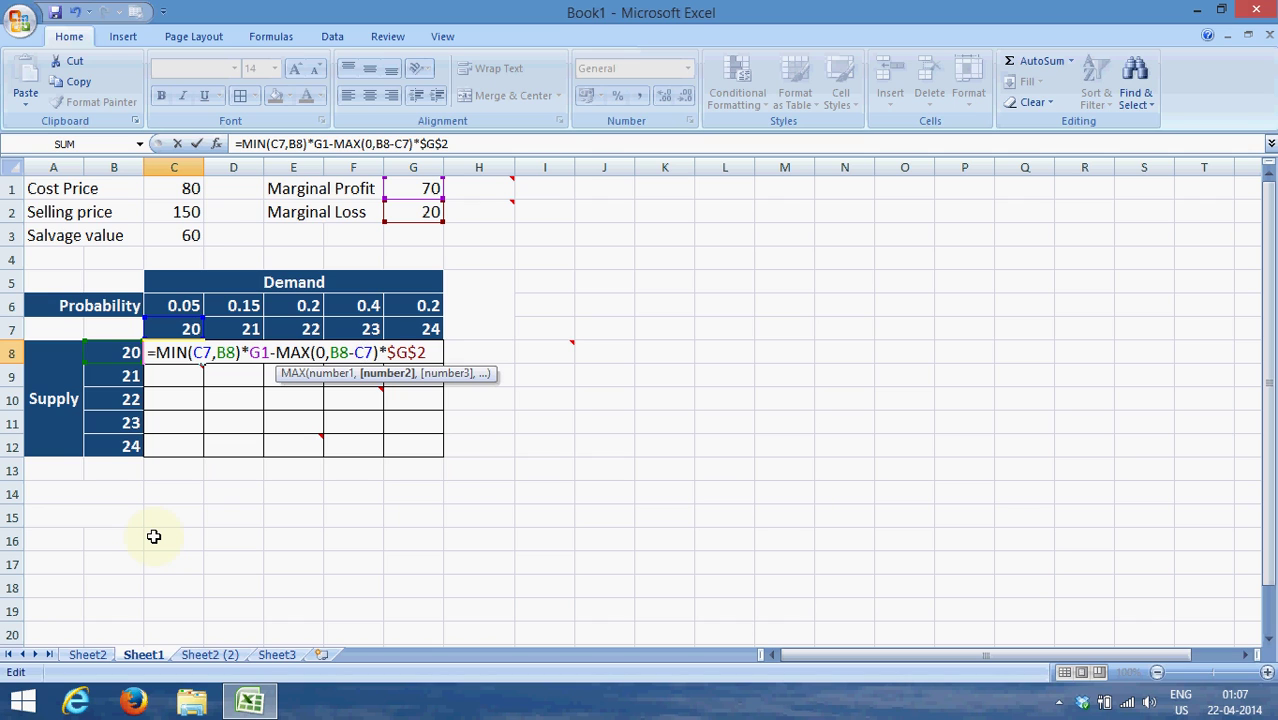
text($)
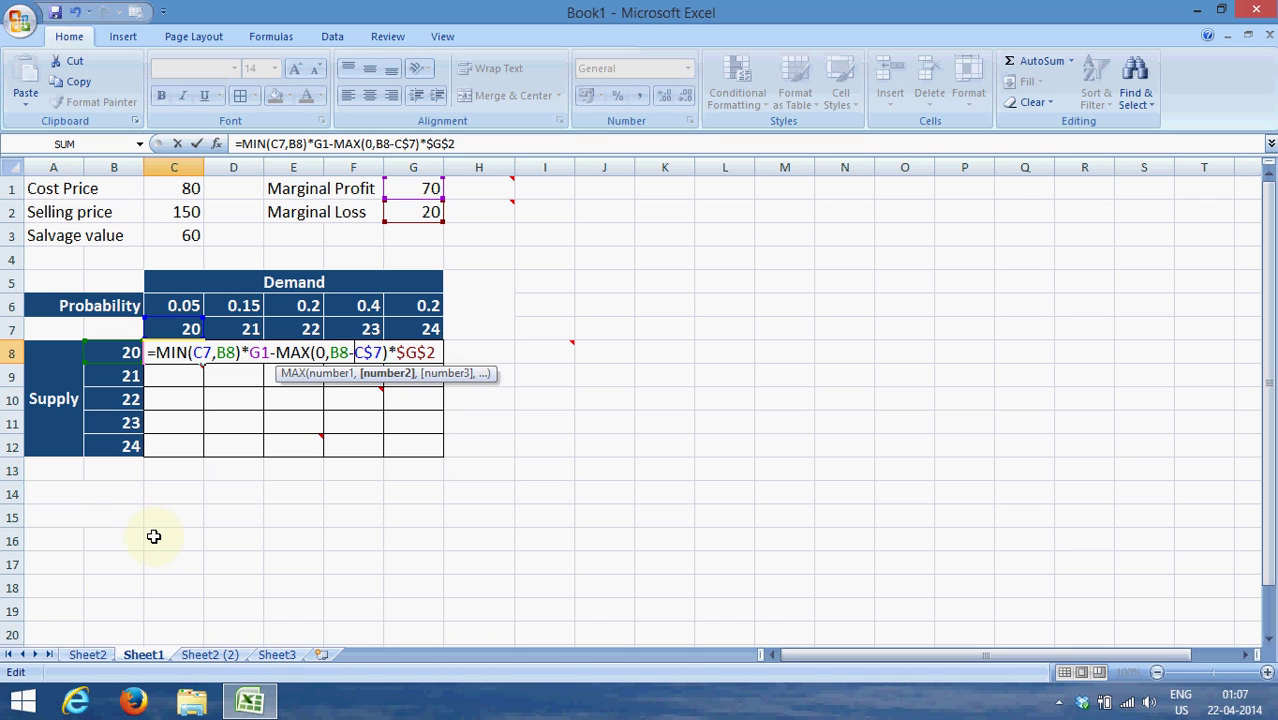
key(Left)
key(Left)
key(Left)
text($)
Anchor $G$1 and set the MIN references to C$7 and $B8, keeping 1400.
key(Left)
key(Left)
key(Left)
key(Left)
key(Left)
key(Left)
key(Left)
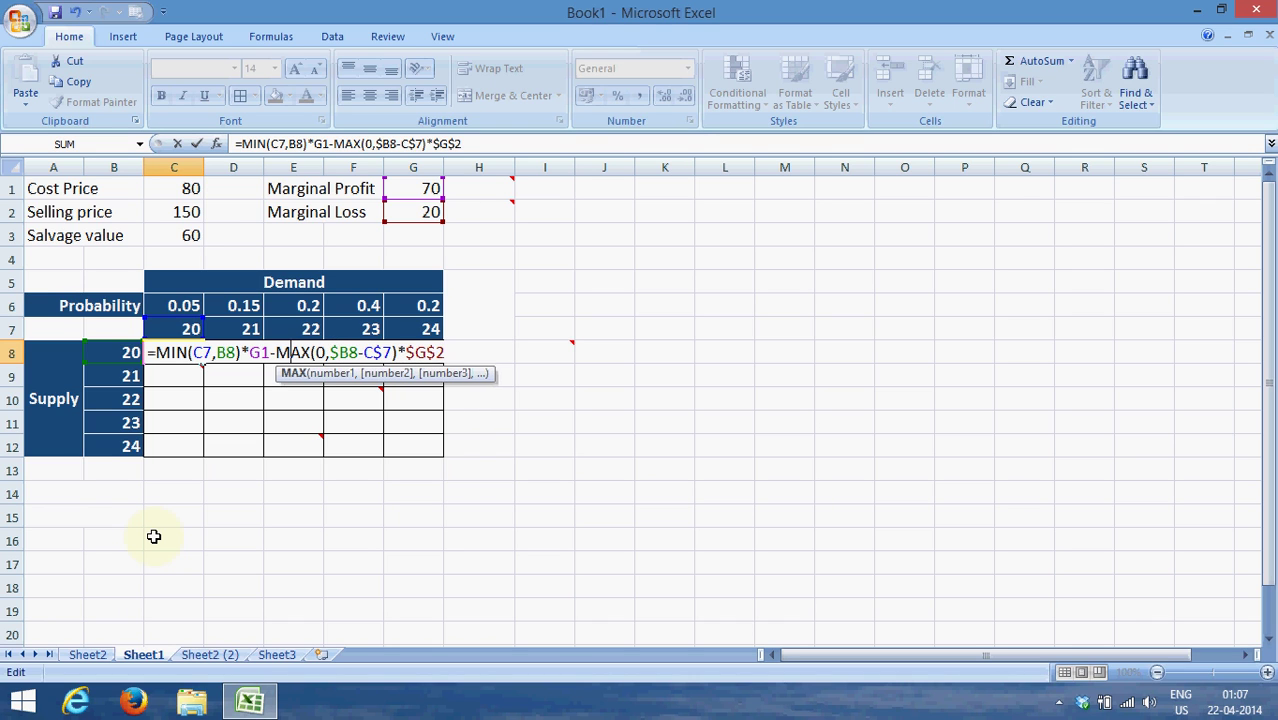
key(Left)
key(Left)
text($)
key(Left)
key(Left)
text($)
key(Left)
key(Left)
key(Left)
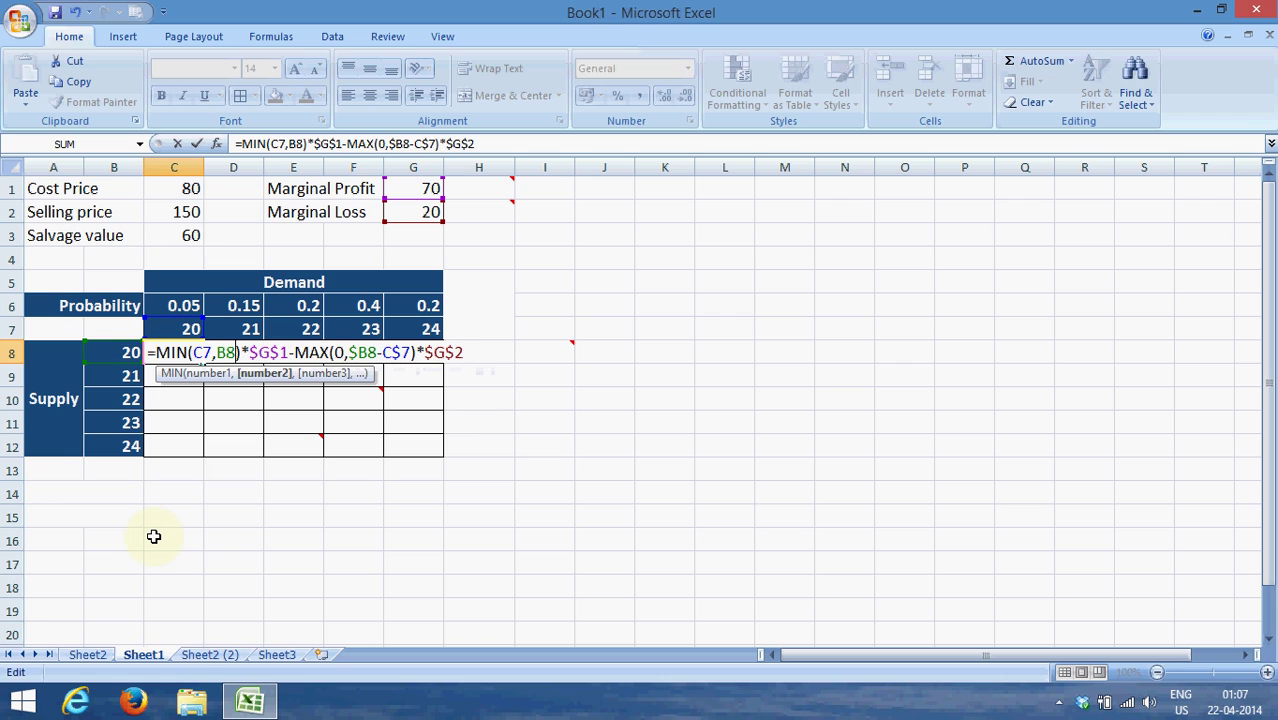
key(Left)
key(Left)
text($)
key(Left)
key(Left)
key(Left)
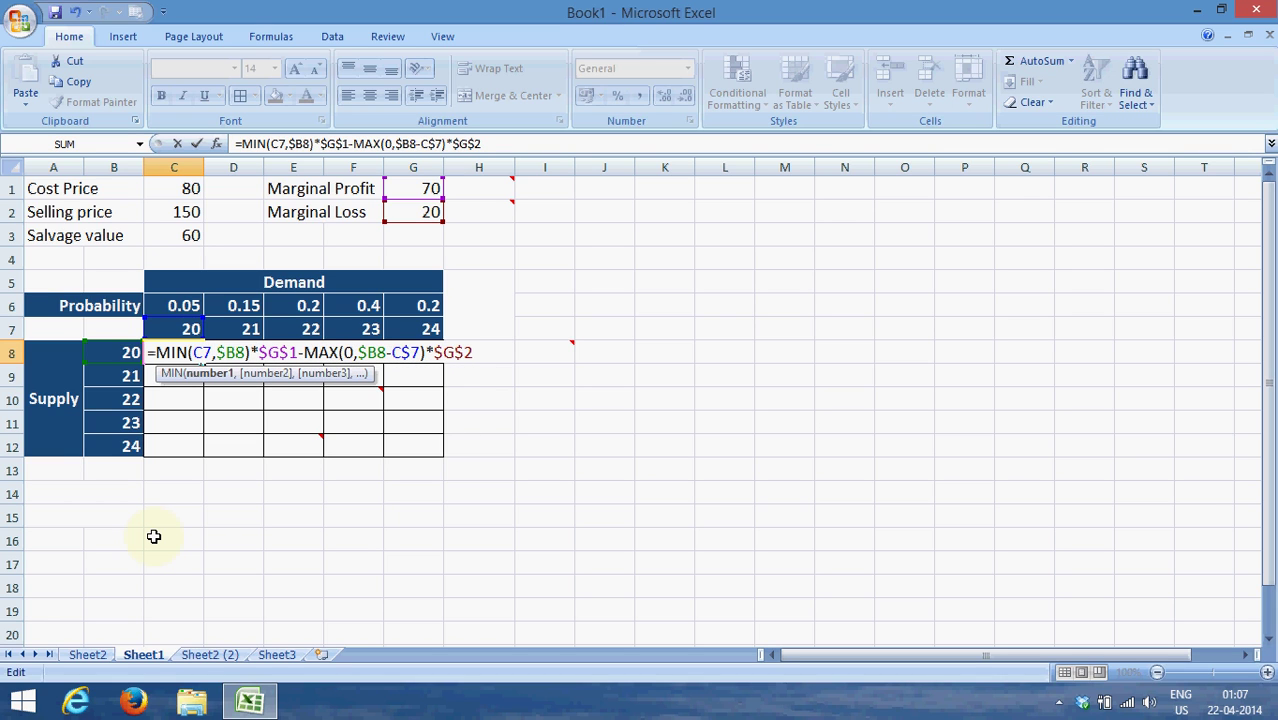
text($)
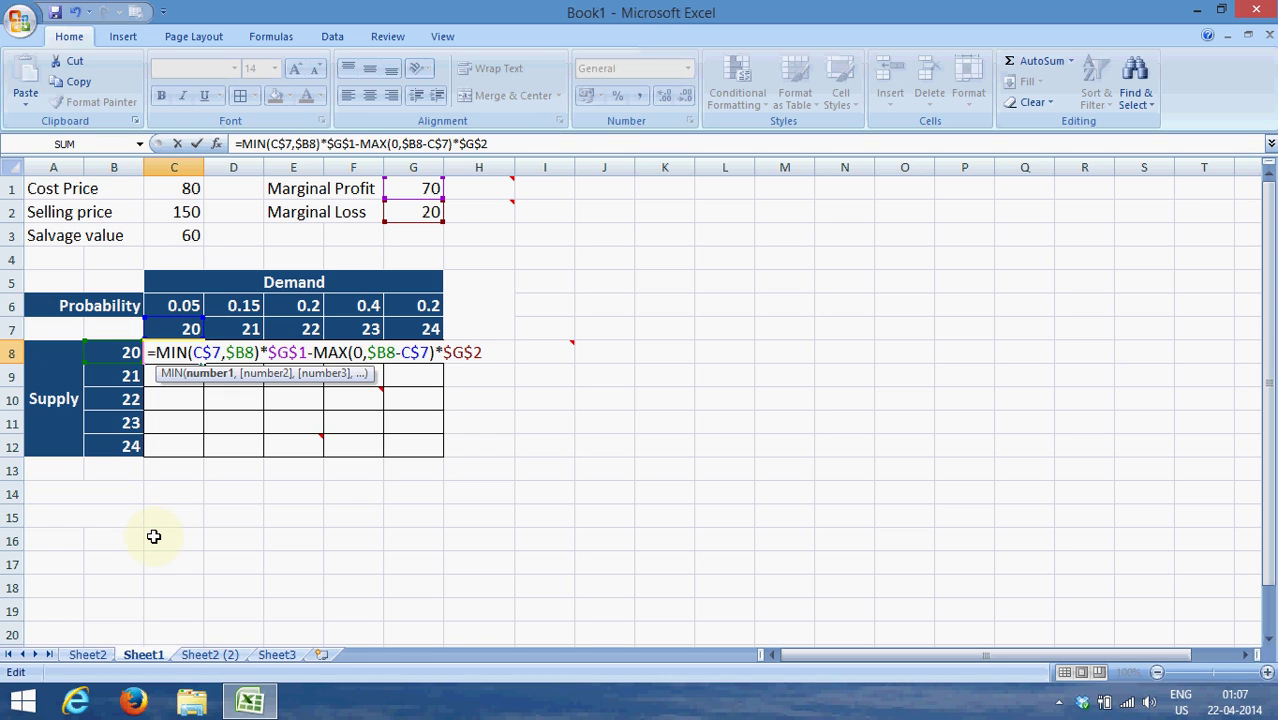
key(Return)
Copy C8 and paste formulas only into D8:G8, giving 1400 across row 8.
key(Up)
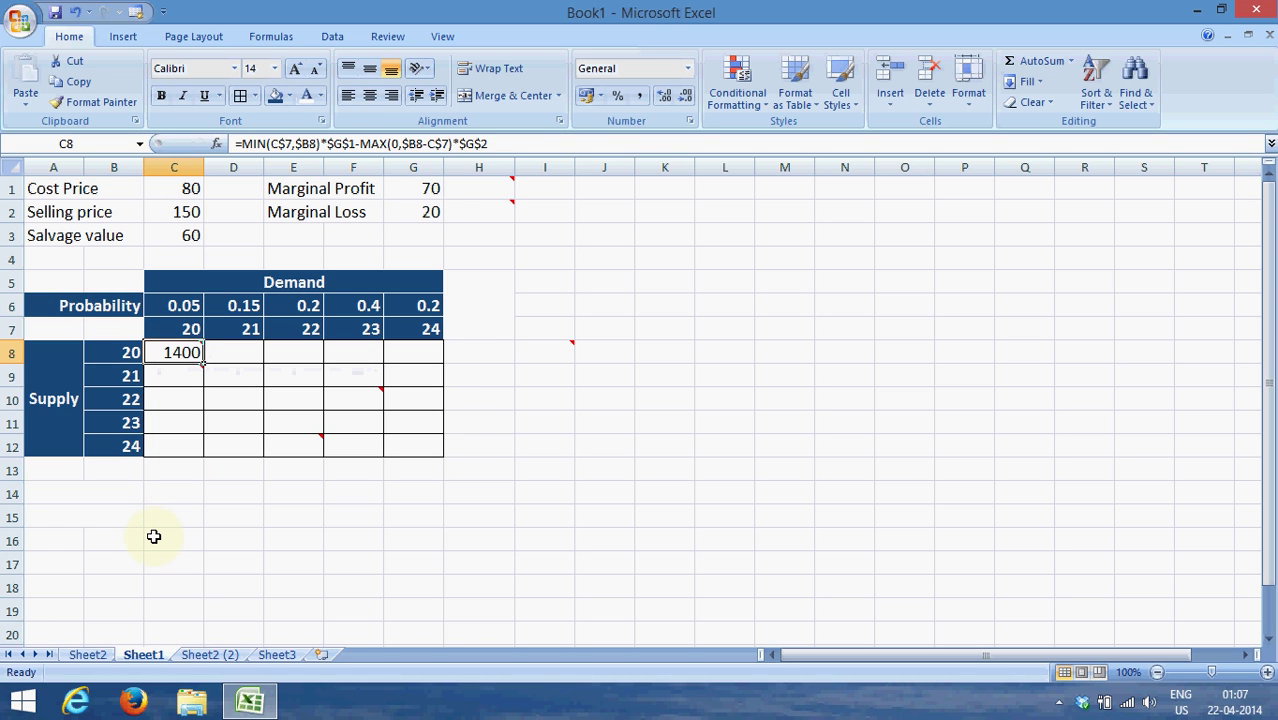
key(ctrl+c)
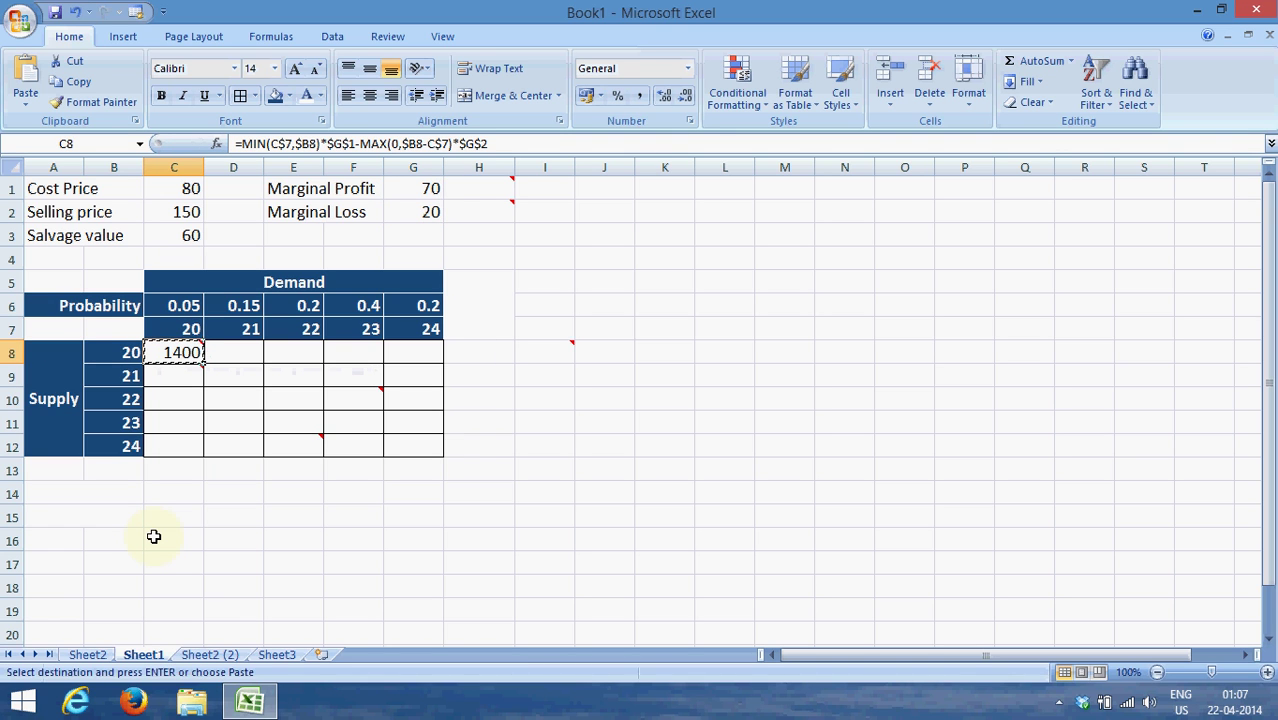
key(Right)
key(shift+Right)
key(shift+Right)
key(shift+Right)
key(shift+Right)
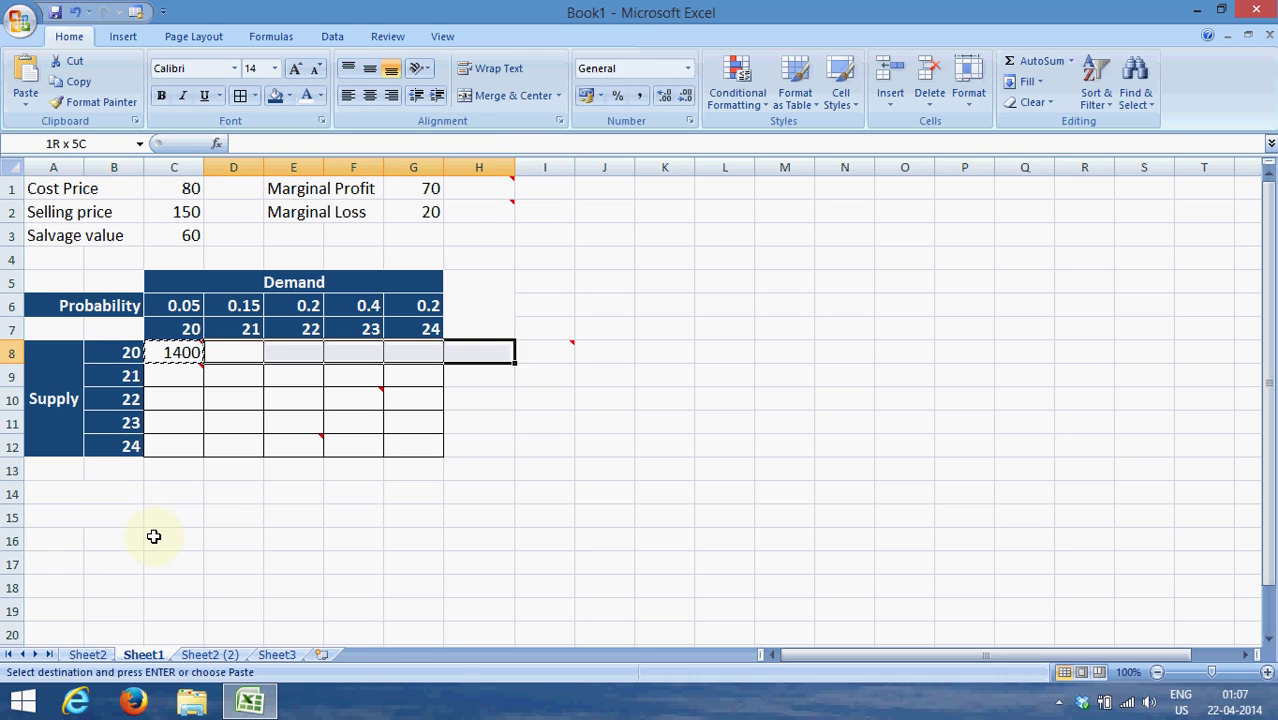
key(shift+Left)
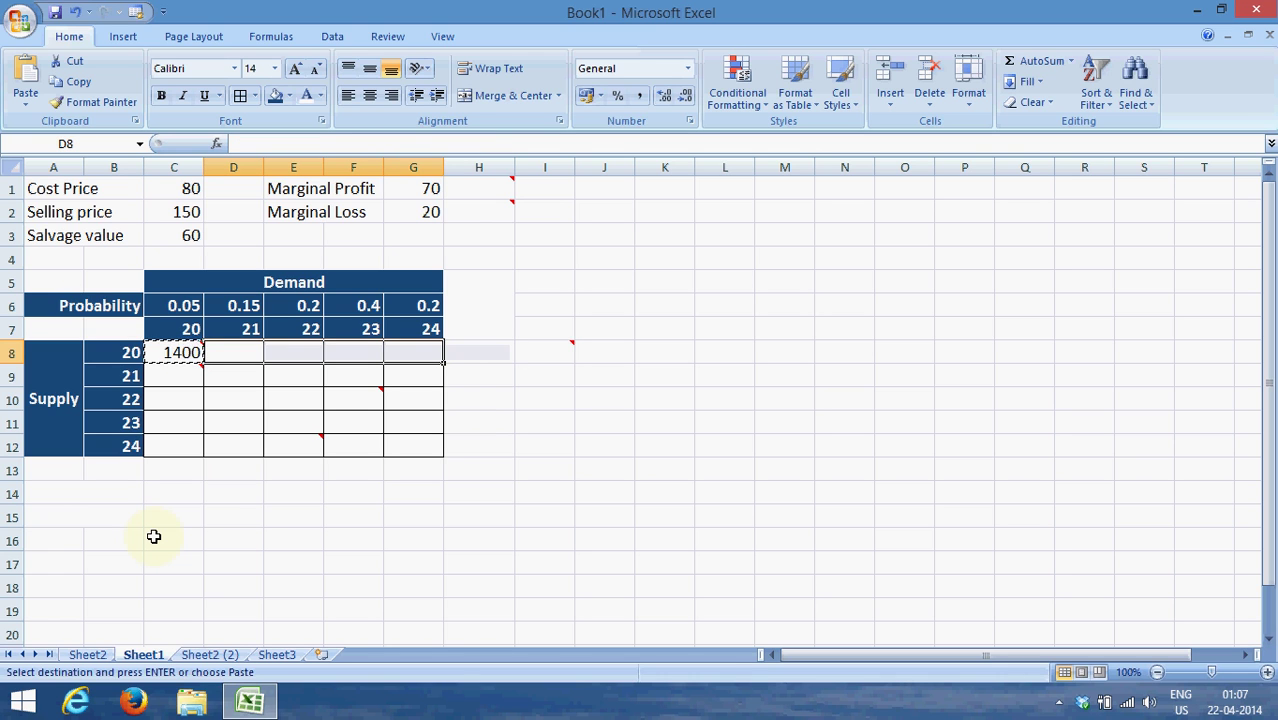
right_click(238, 353)
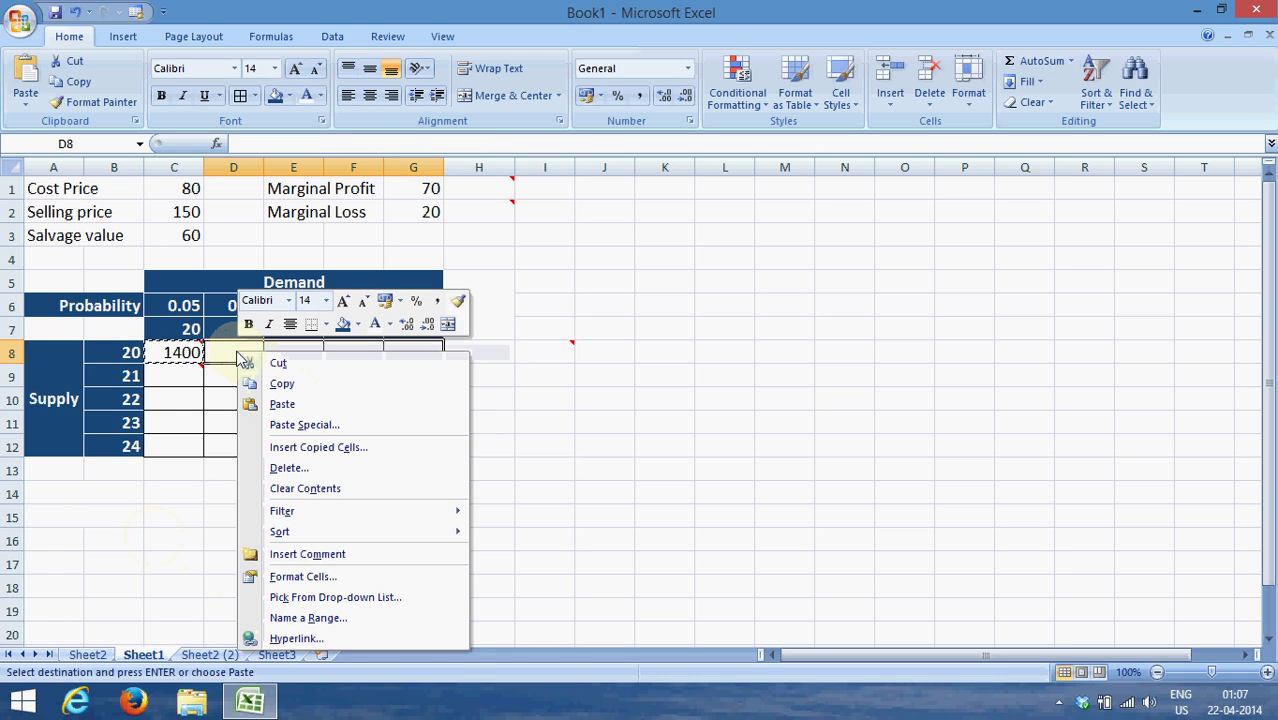
click(303, 426)
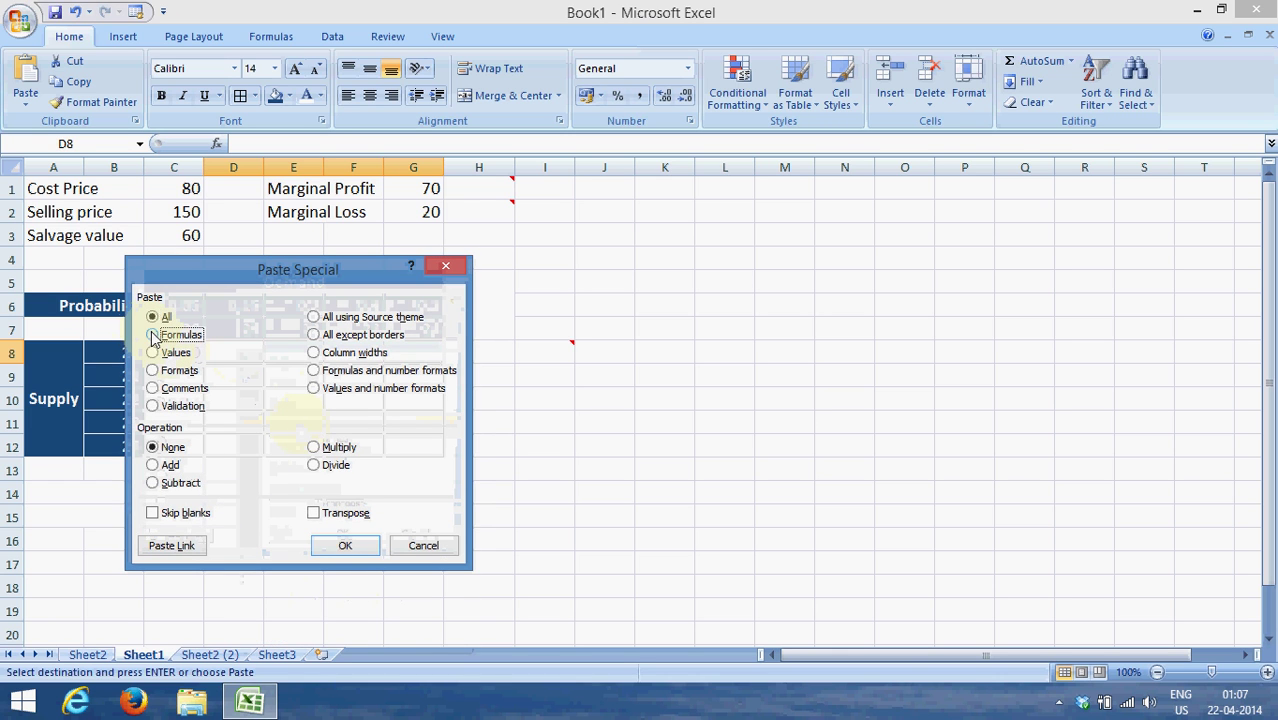
click(152, 336)
click(344, 546)
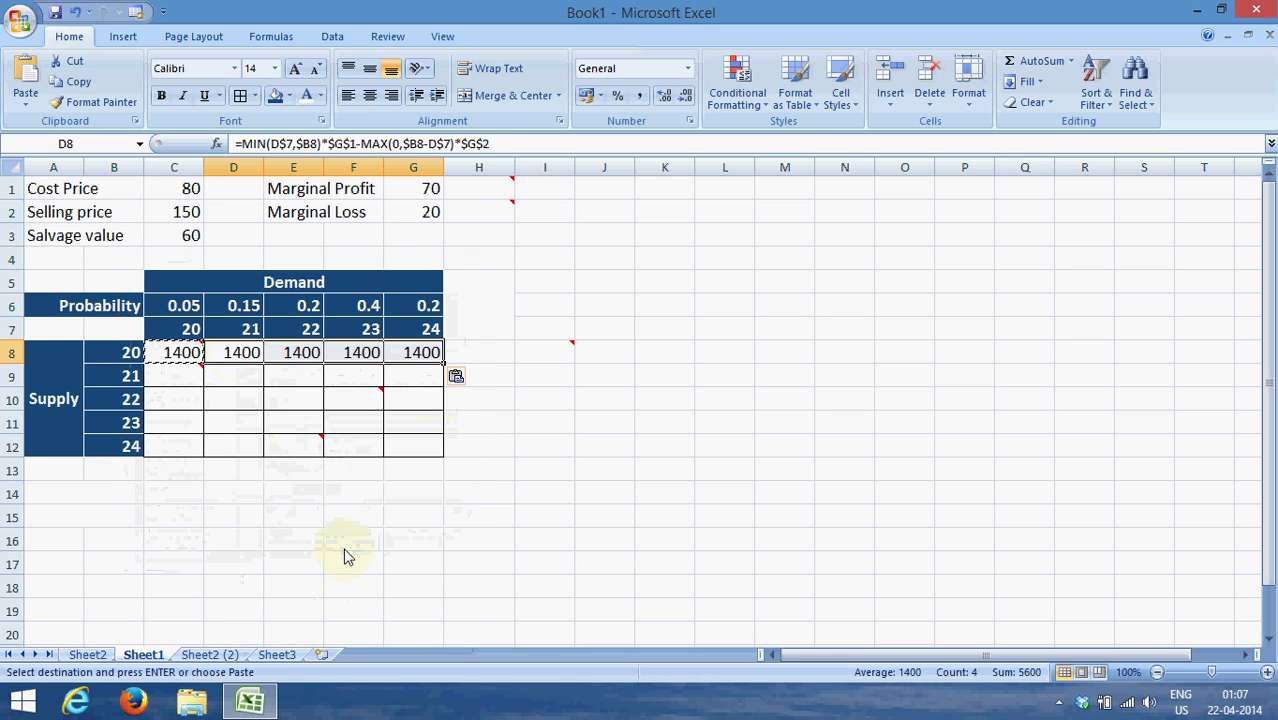
key(Left)
key(shift+Right)
key(shift+Right)
key(shift+Right)
key(shift+Right)
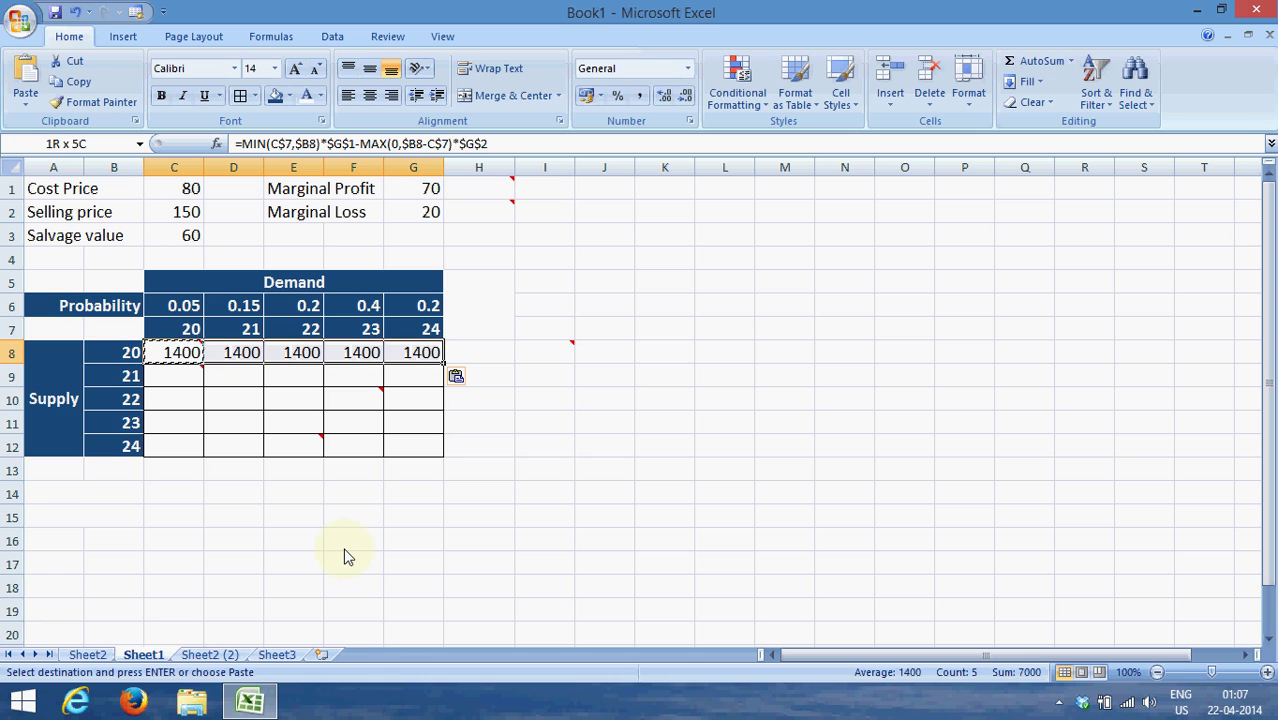
Paste the C8:G8 formulas into rows 9–12, filling profits 1320 to 1680.
key(ctrl+c)
key(Down)
key(shift+Down)
key(shift+Down)
key(shift+Down)
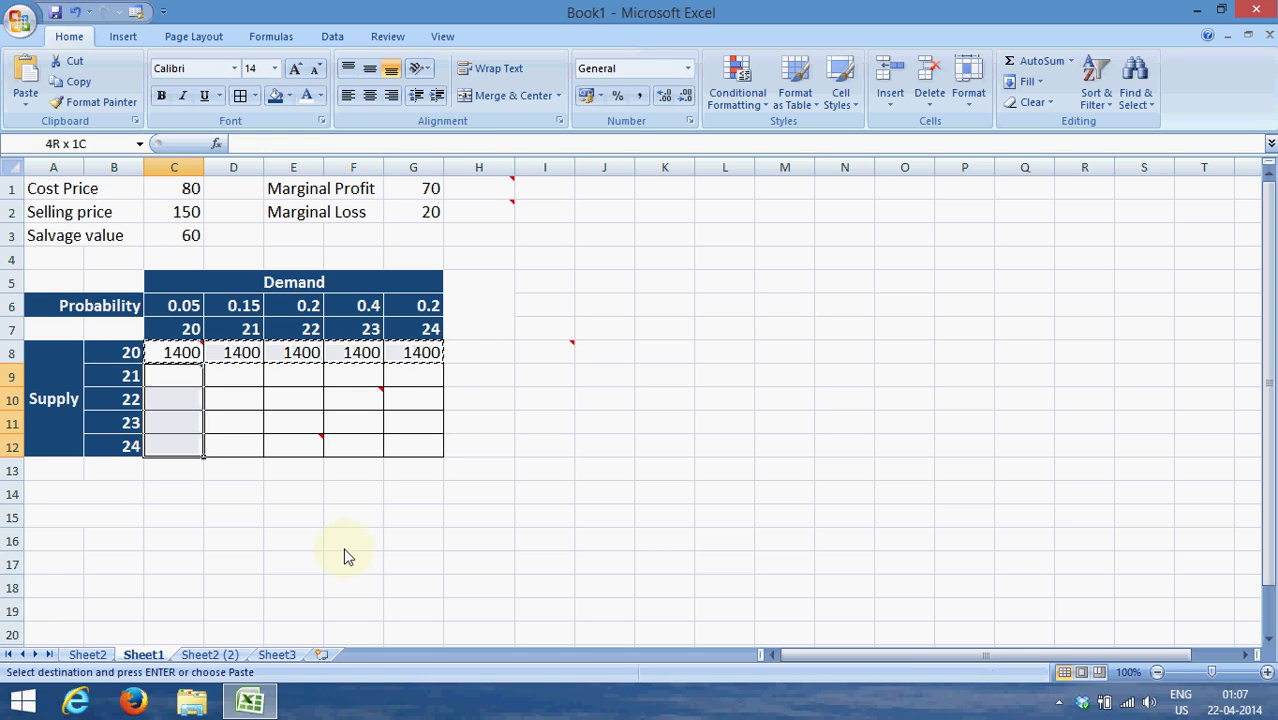
mouse_move(197, 378)
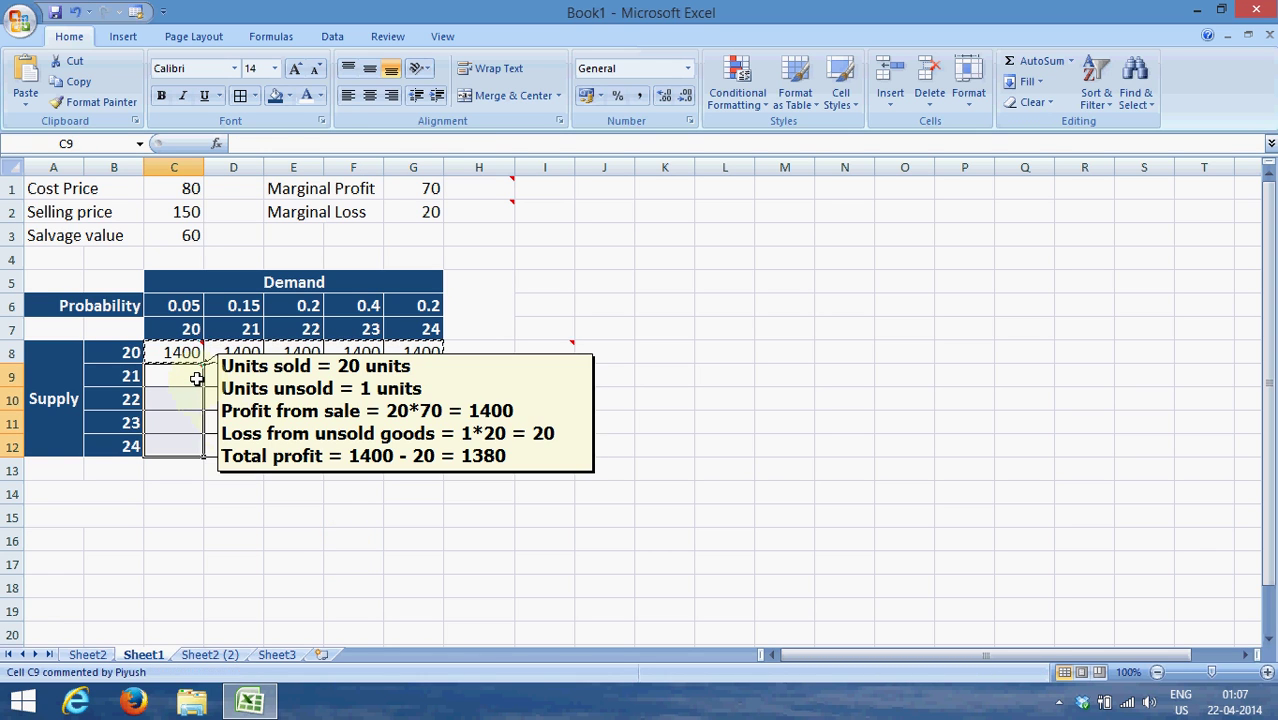
right_click(199, 384)
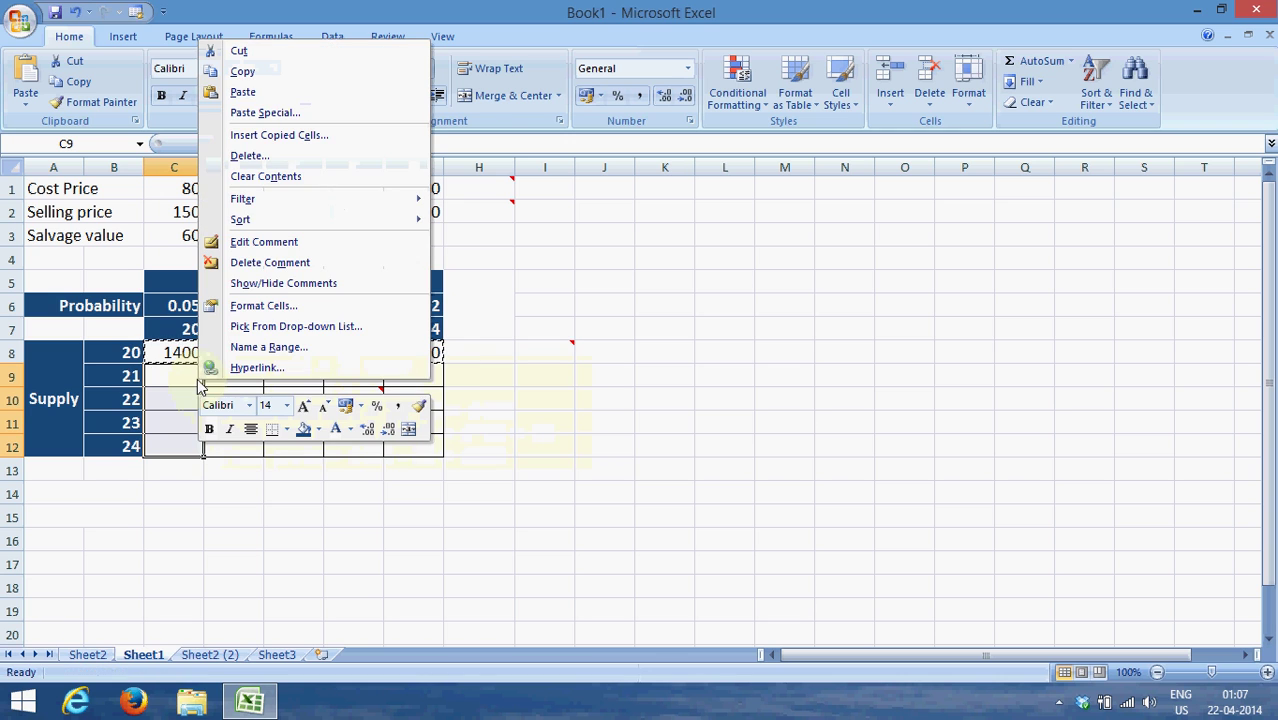
click(297, 112)
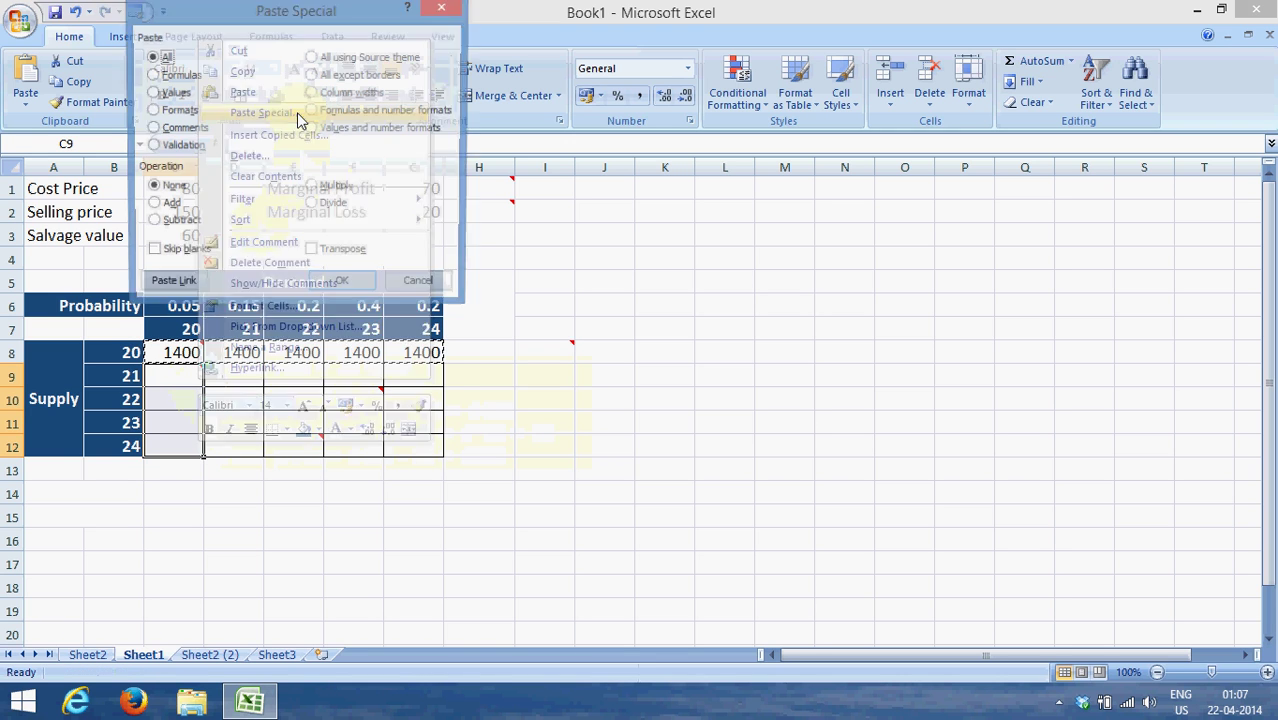
click(152, 76)
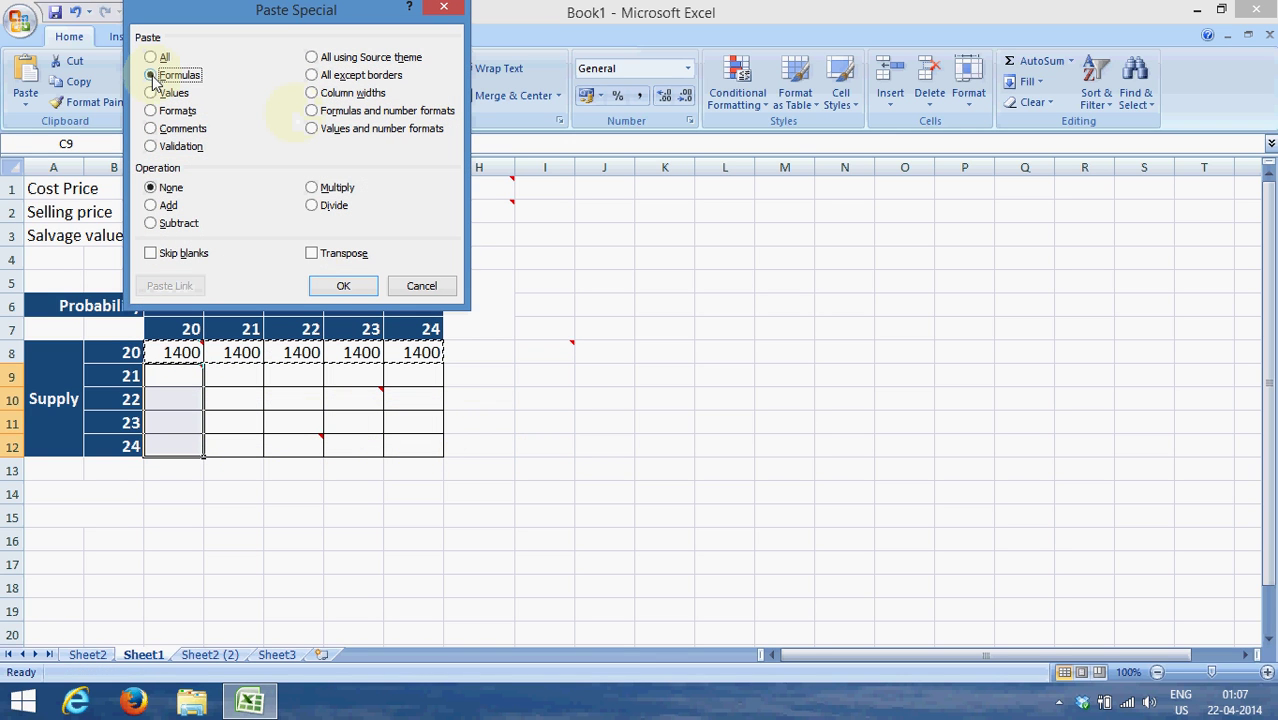
click(340, 287)
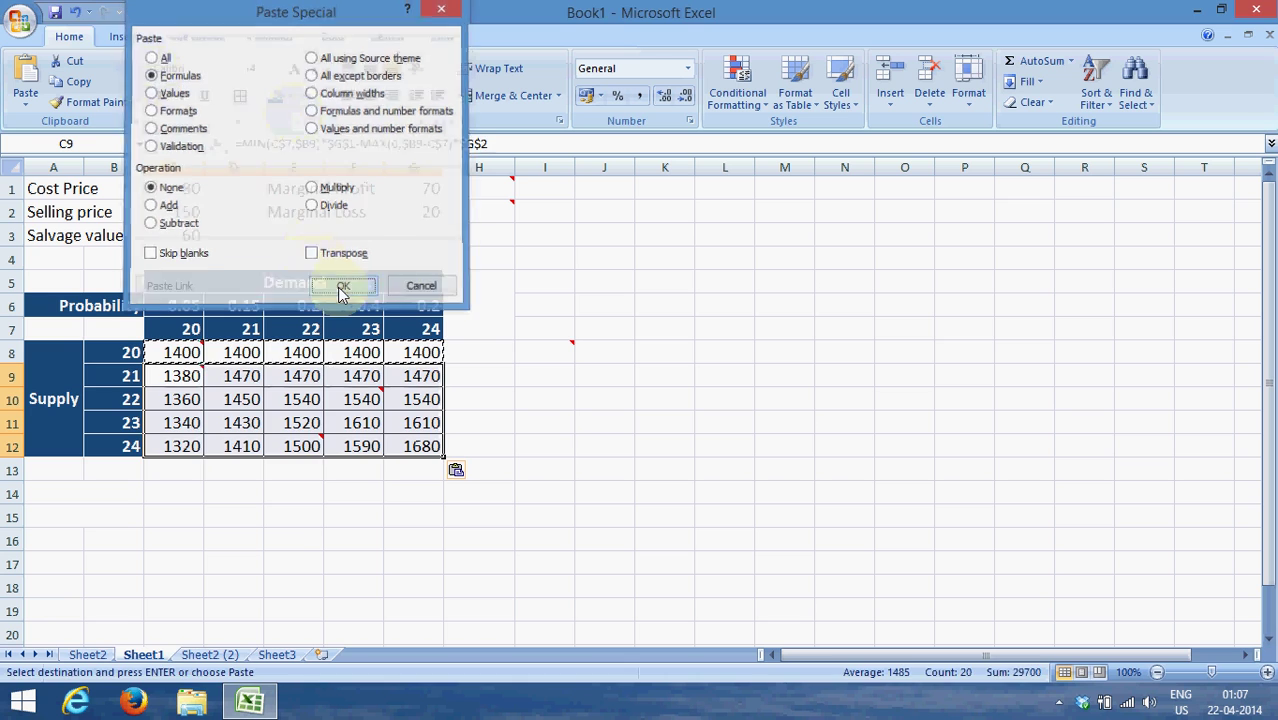
click(297, 530)
mouse_move(372, 396)
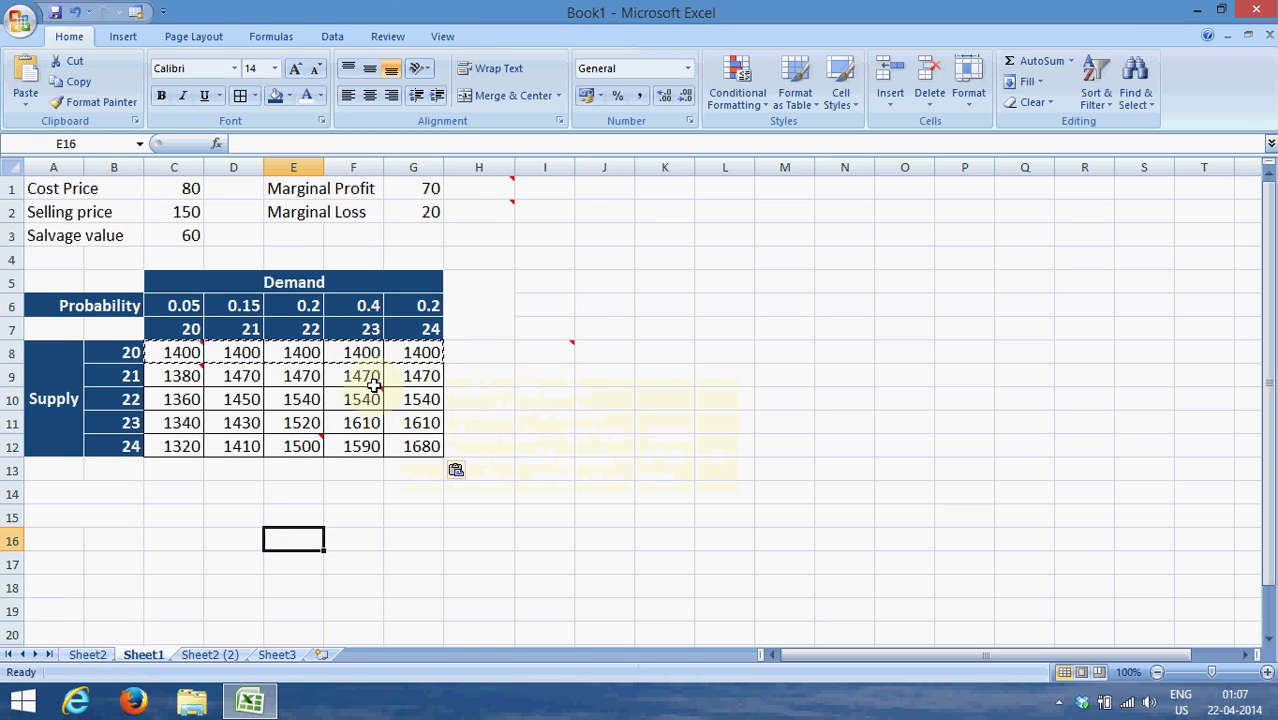
click(235, 512)
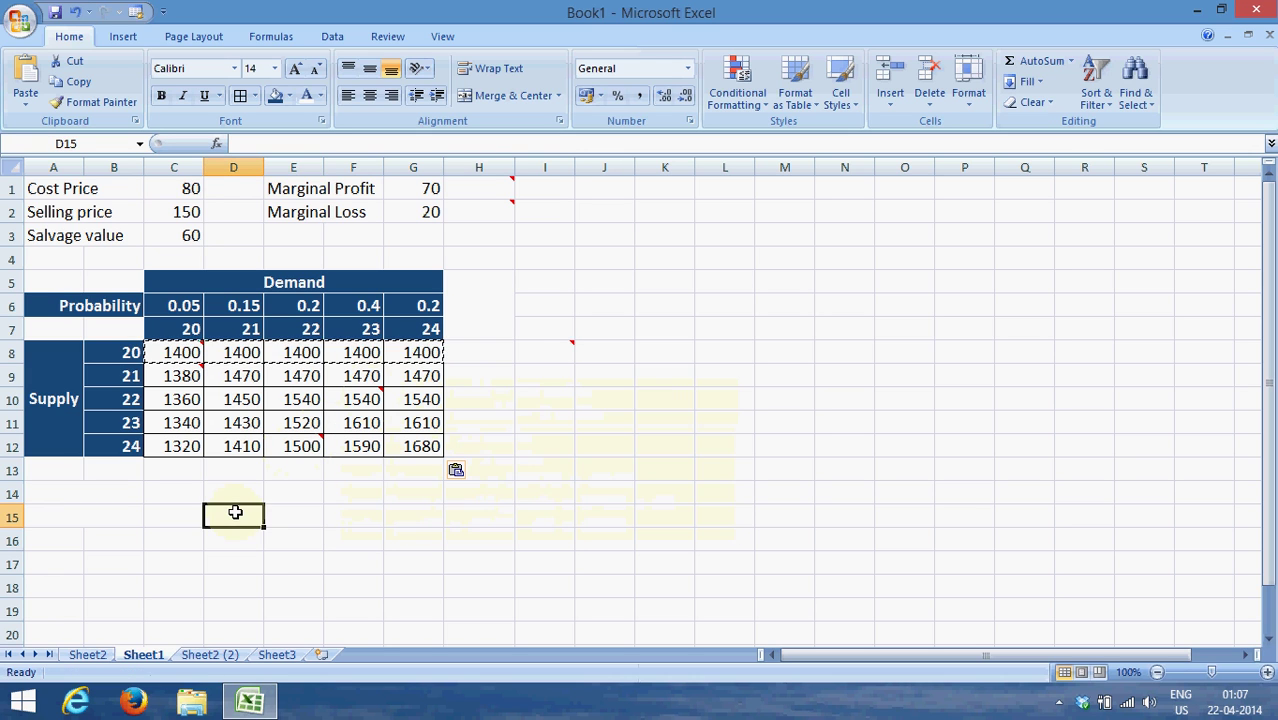
key(Right)
key(Right)
key(Right)
key(Right)
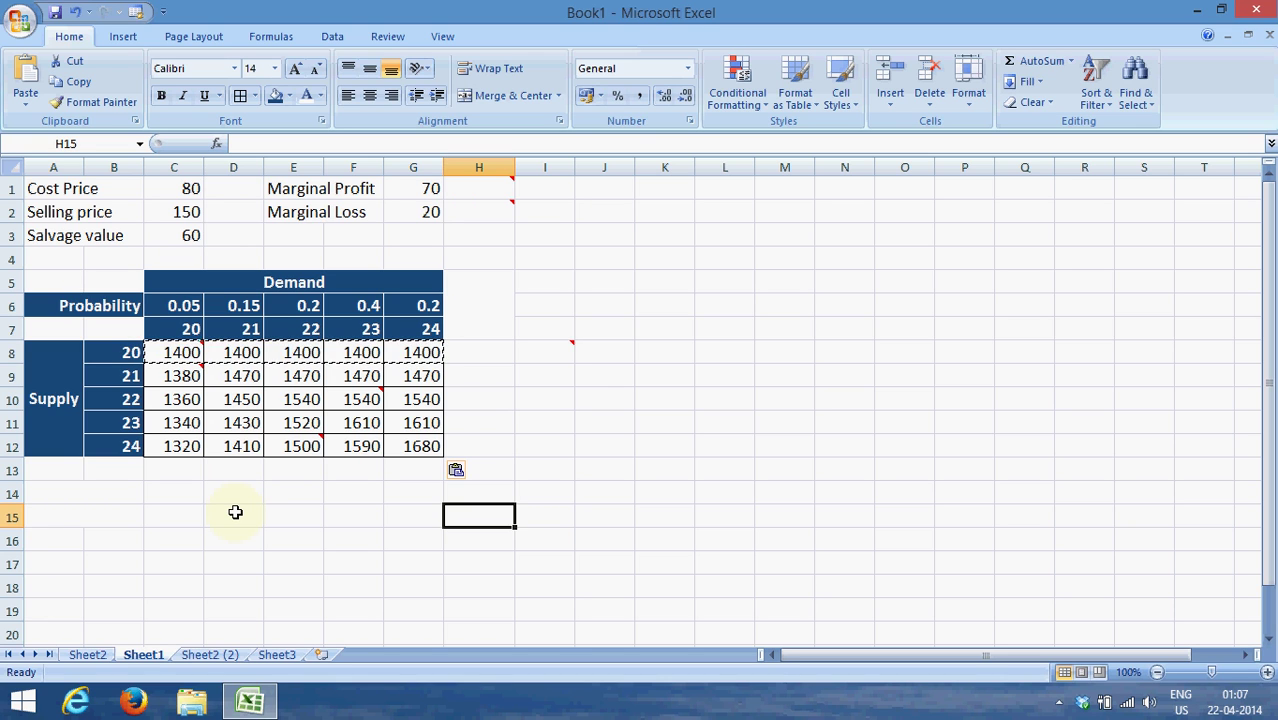
Type the heading 'Expected Profit' into merged cell H5, correcting the typos.
key(Up)
key(Up)
key(Up)
key(Up)
key(Up)
key(Up)
key(Up)
key(Up)
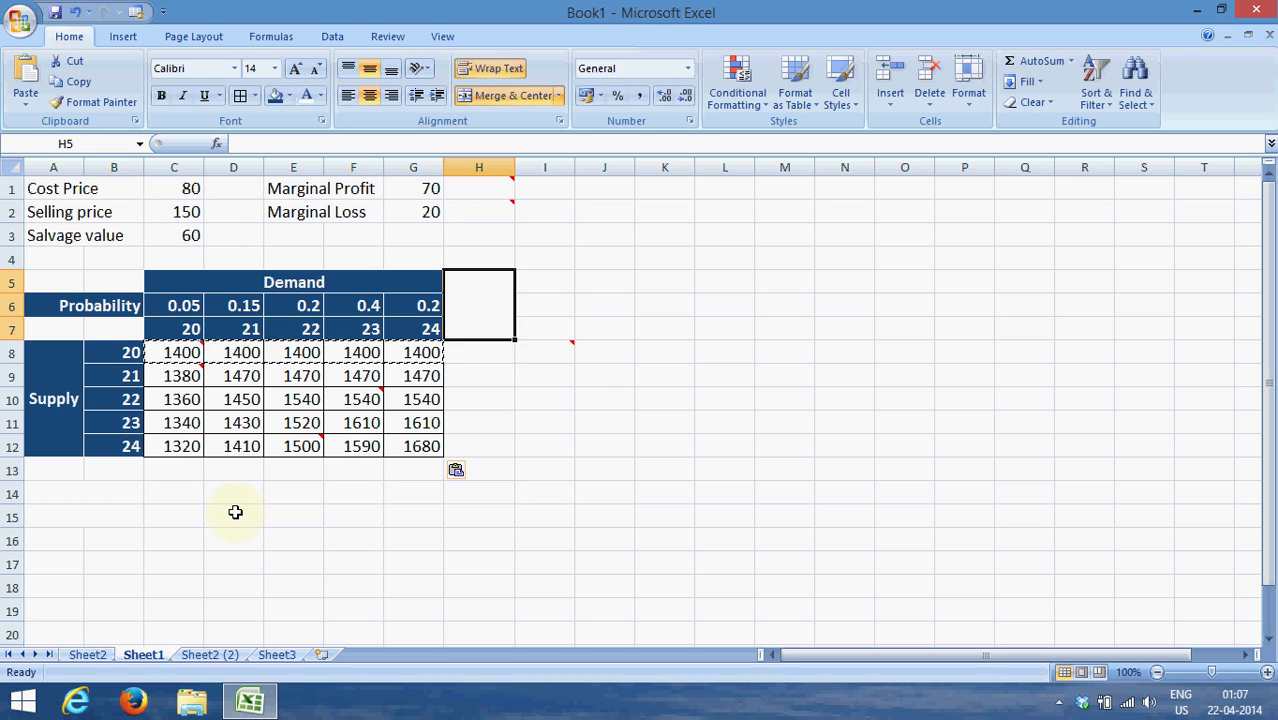
key(Left)
key(Right)
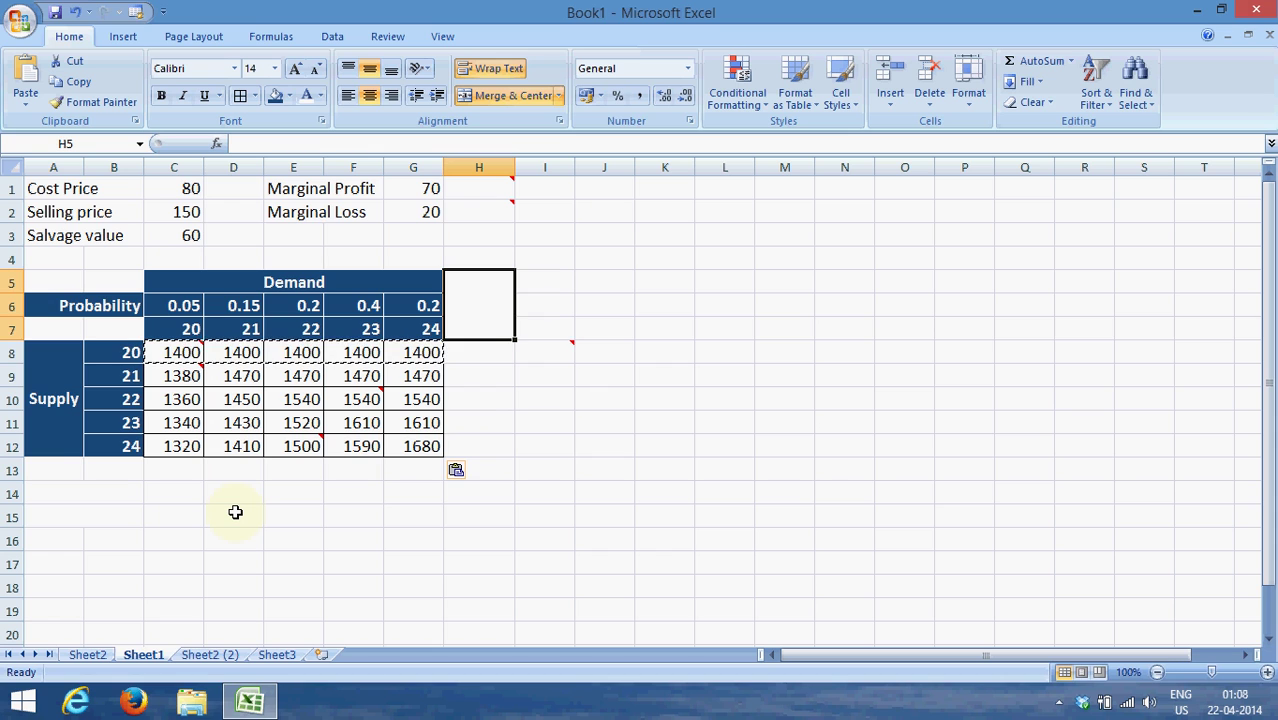
text(E)
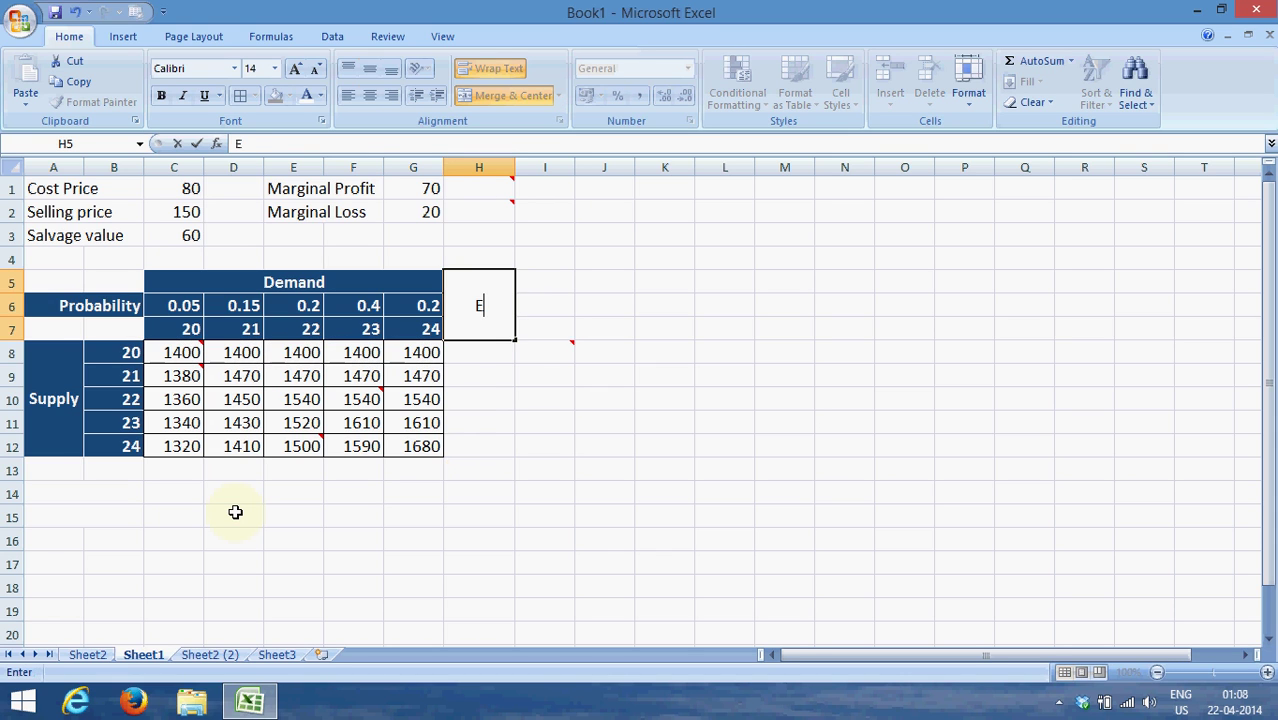
text(xpected pt)
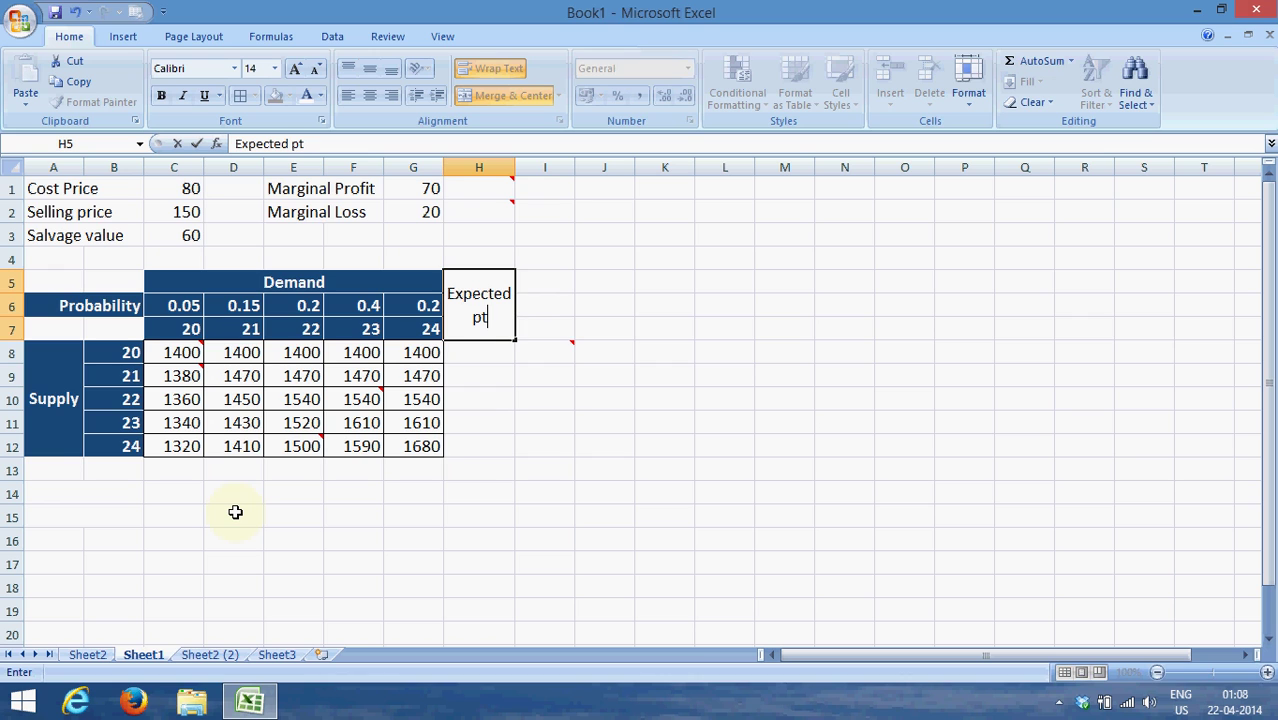
key(BackSpace)
text(r)
key(BackSpace)
key(BackSpace)
text(Profits)
key(BackSpace)
key(Return)
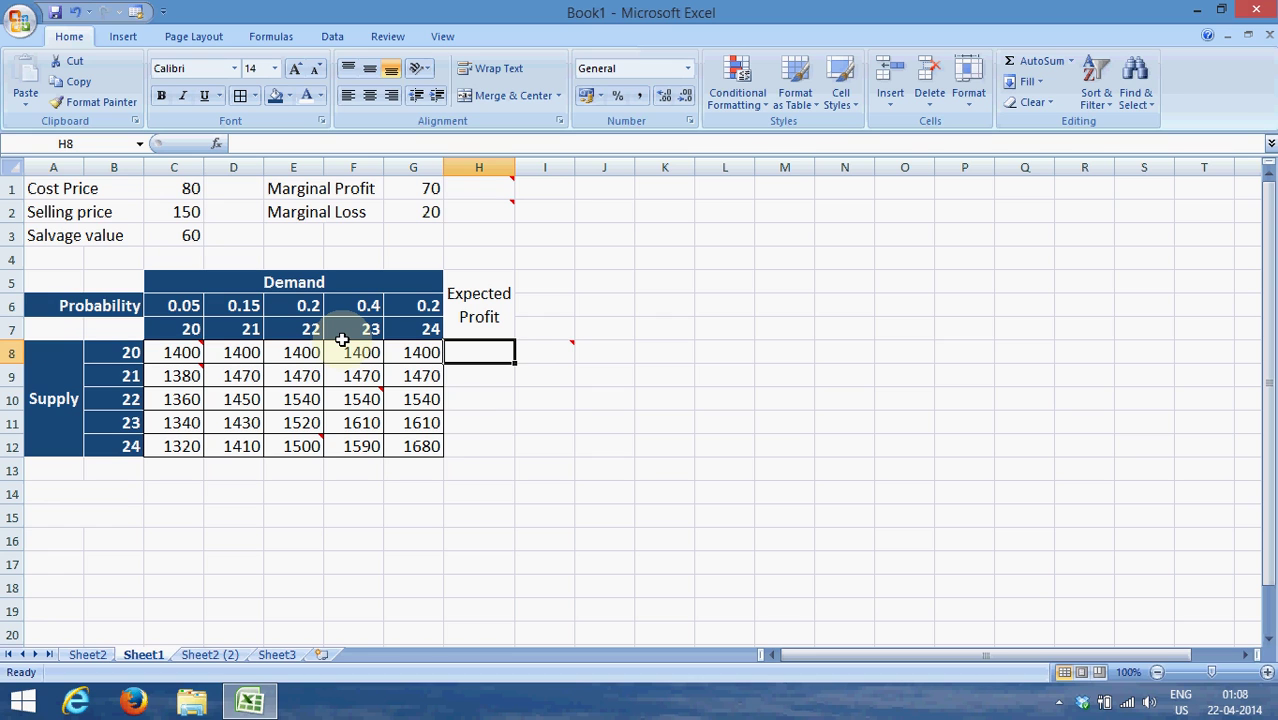
Enter =SUMPRODUCT(C8:G8,C6:G6) in H8, giving an expected profit of 1400.
text(=)
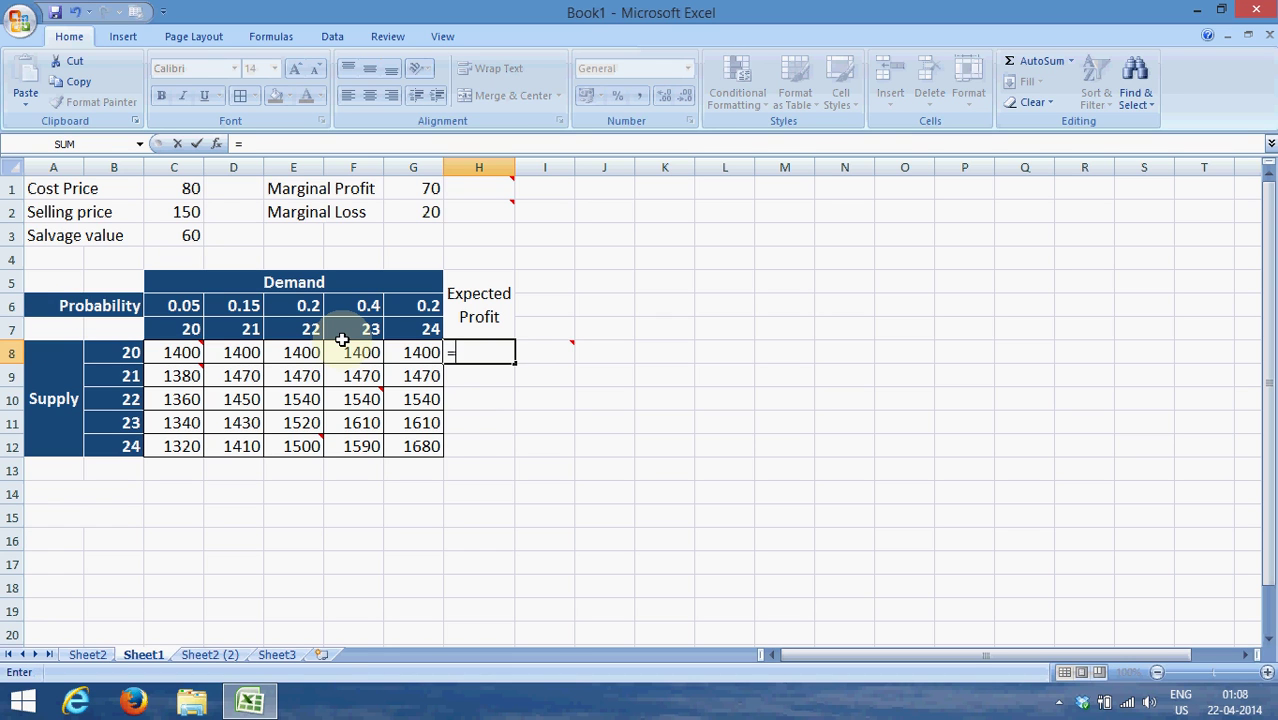
text(sumpr)
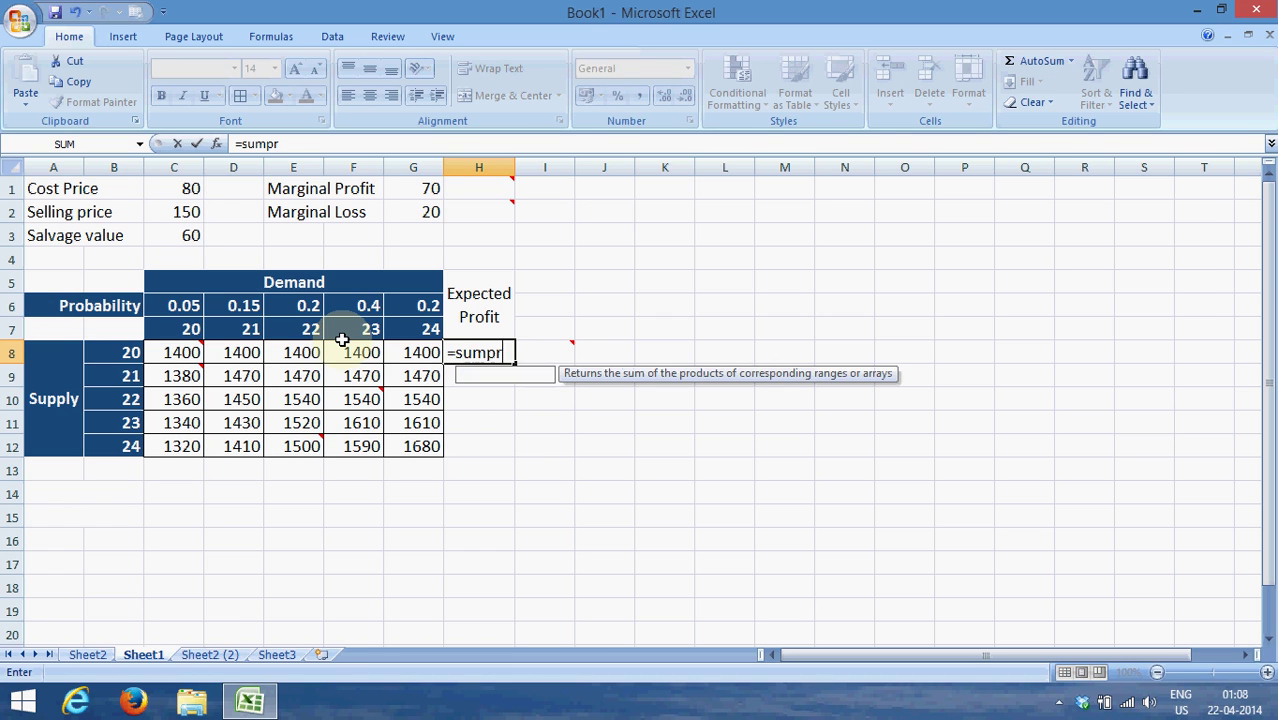
text(oduct()
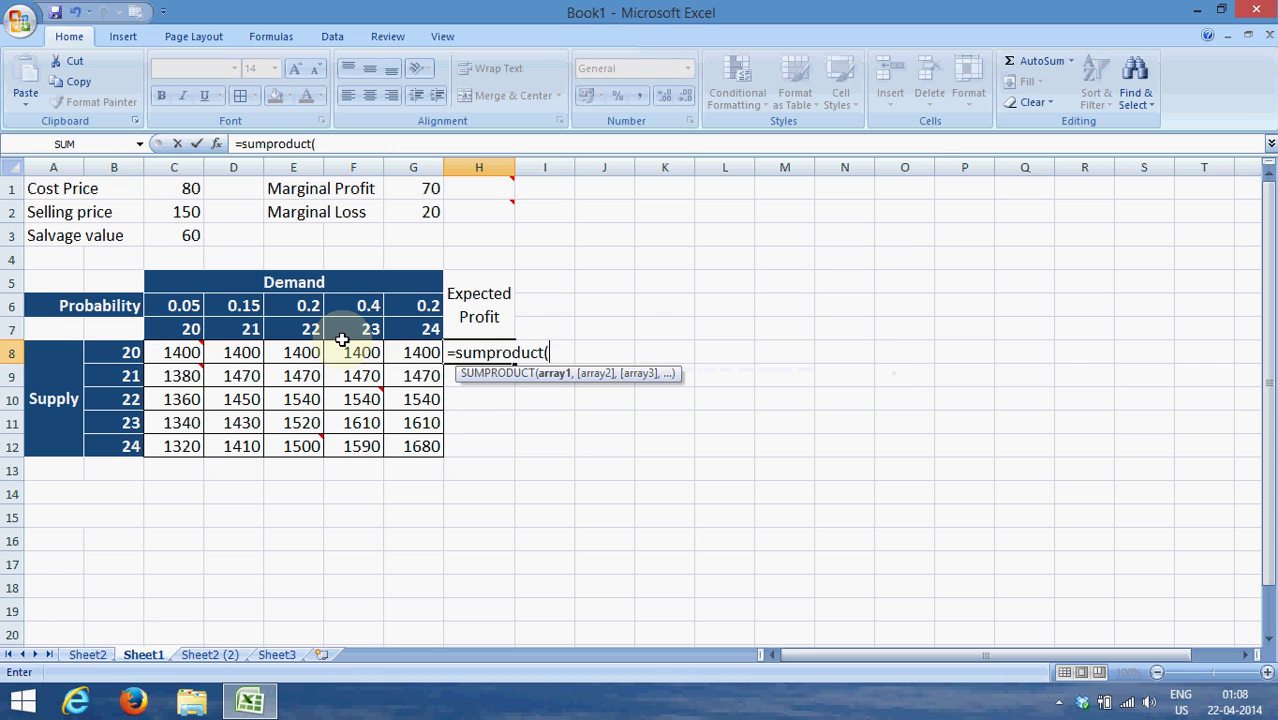
key(Left)
key(Left)
key(Left)
key(Left)
key(Left)
key(shift+Right)
key(shift+Right)
key(shift+Right)
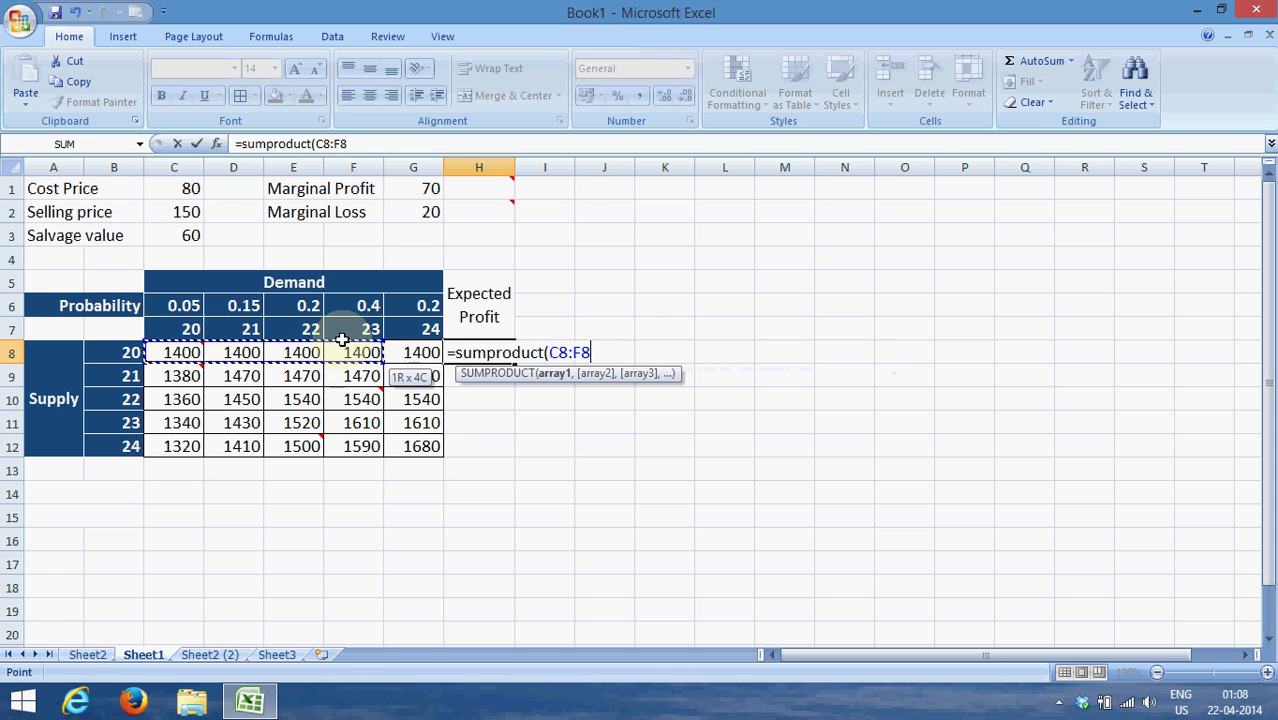
key(shift+Right)
text(,)
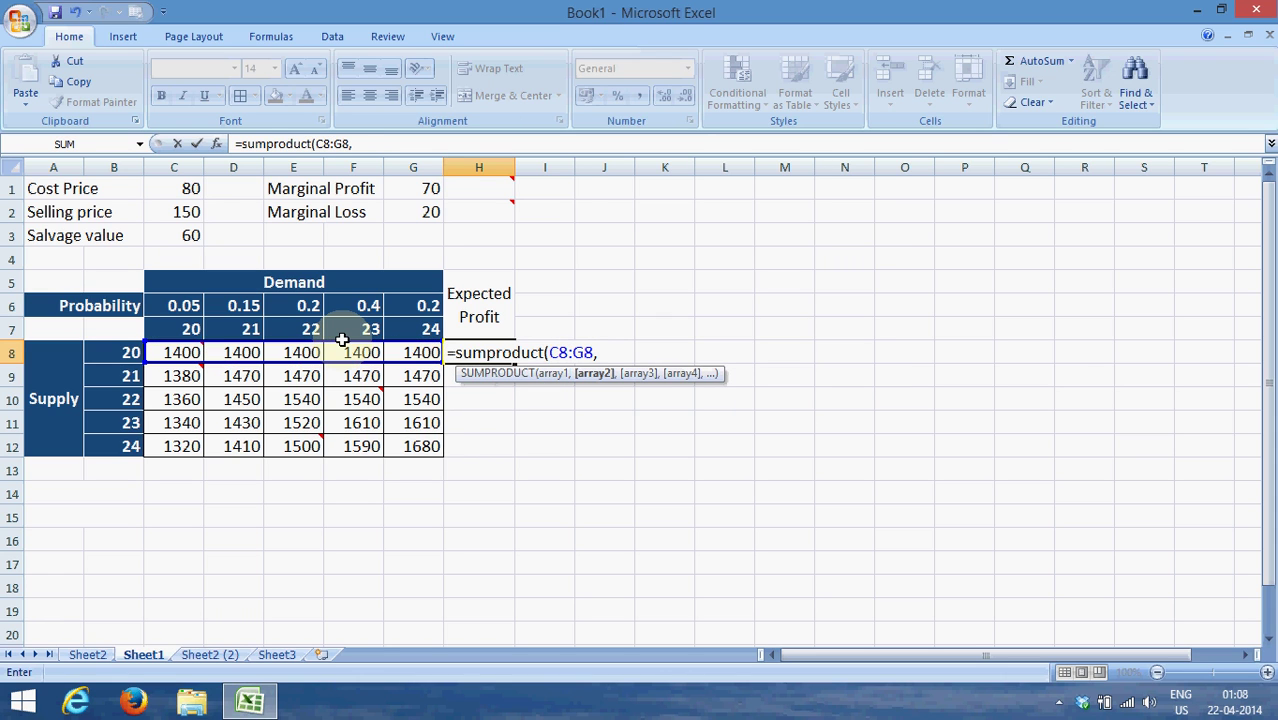
key(Up)
key(Up)
key(Down)
key(Down)
key(Up)
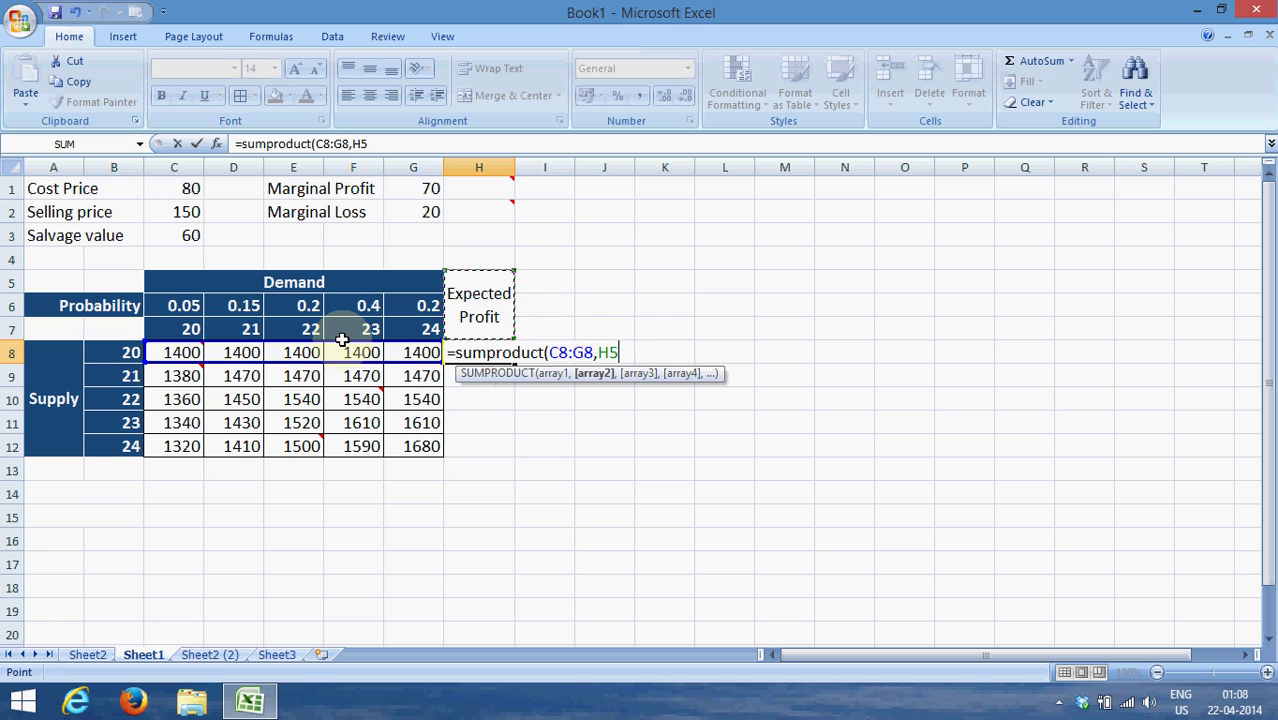
key(Left)
key(Up)
key(shift+Left)
key(shift+Left)
key(shift+Left)
key(shift+Left)
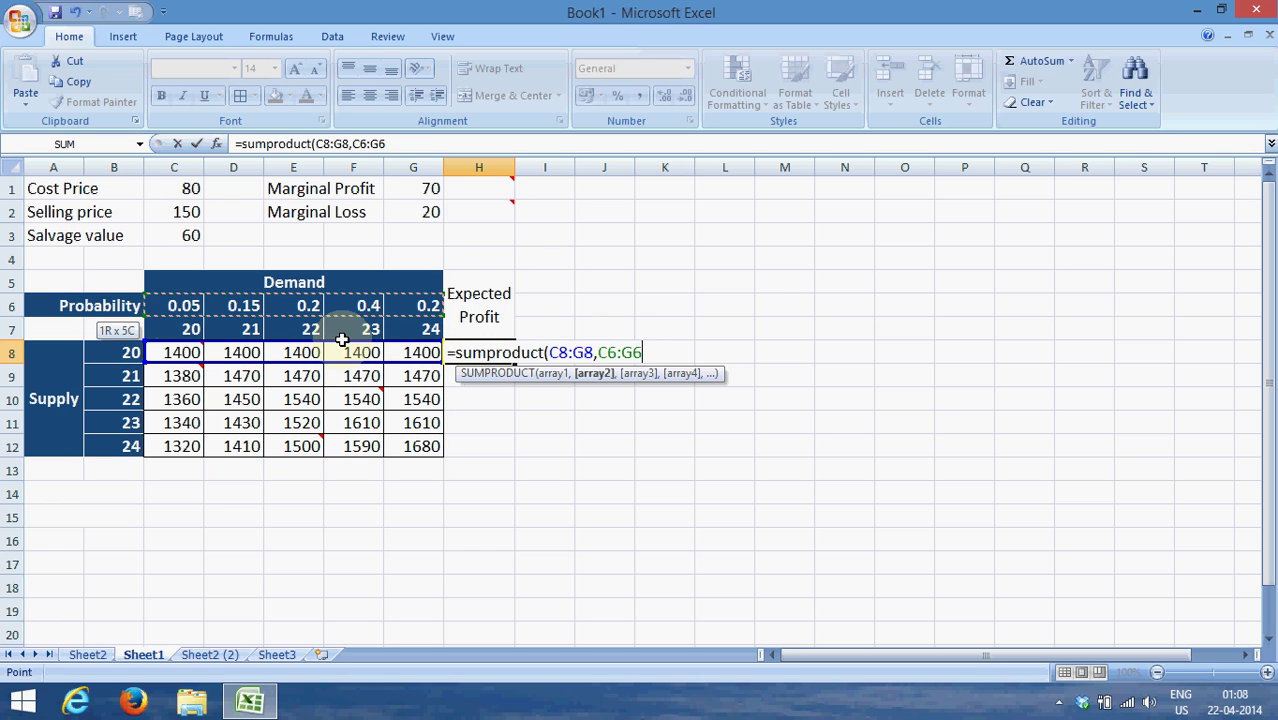
text())
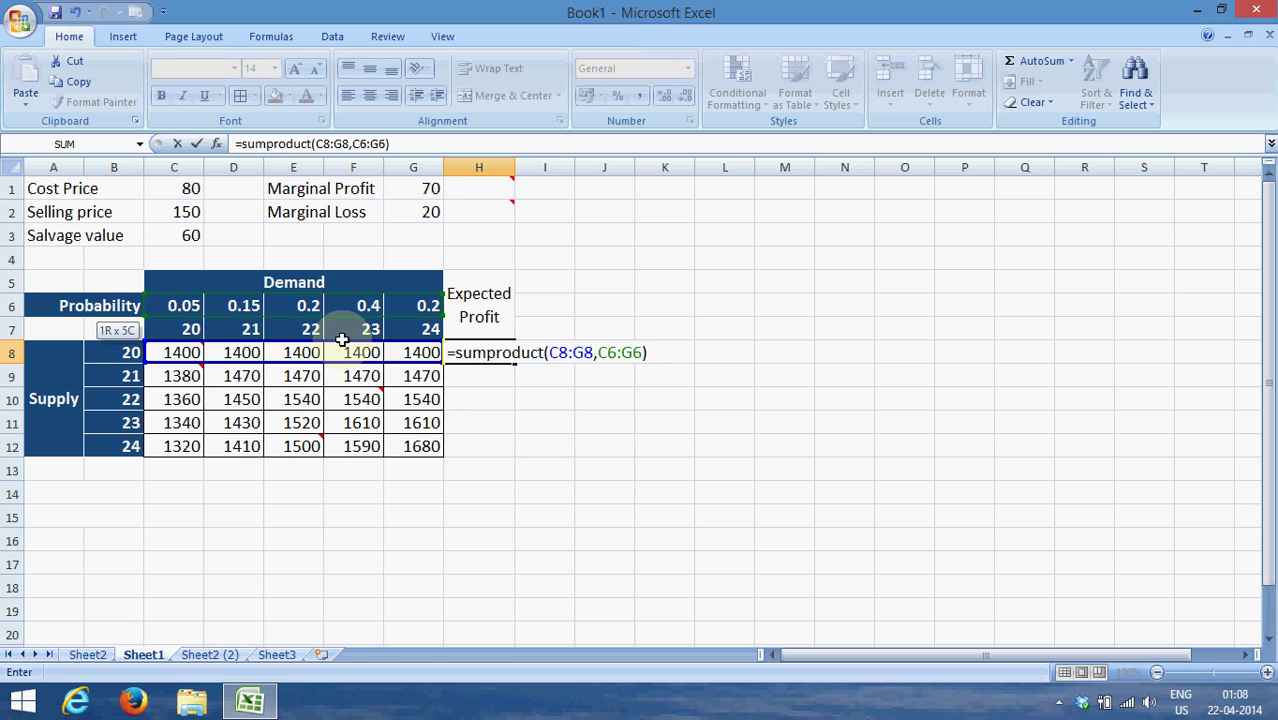
key(Return)
key(Up)
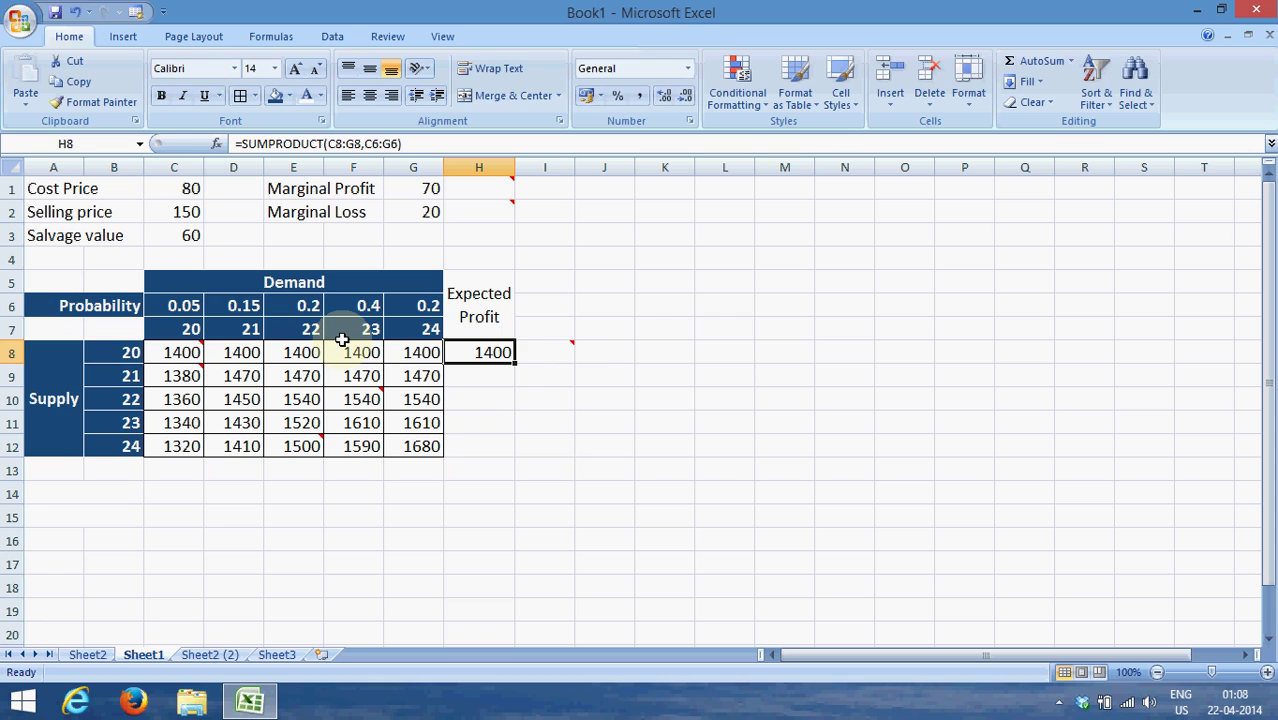
Change the H8 probability range to C$6:G$6 so its row stays locked.
key(F2)
key(Left)
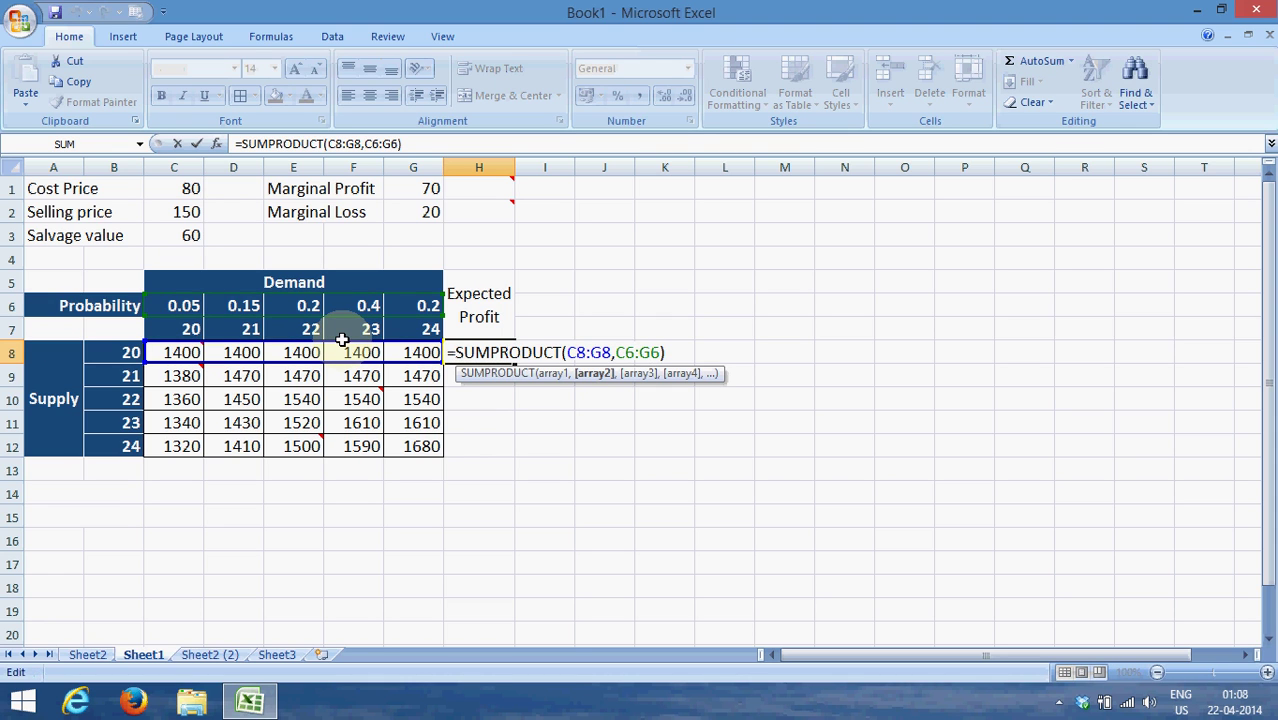
key(Left)
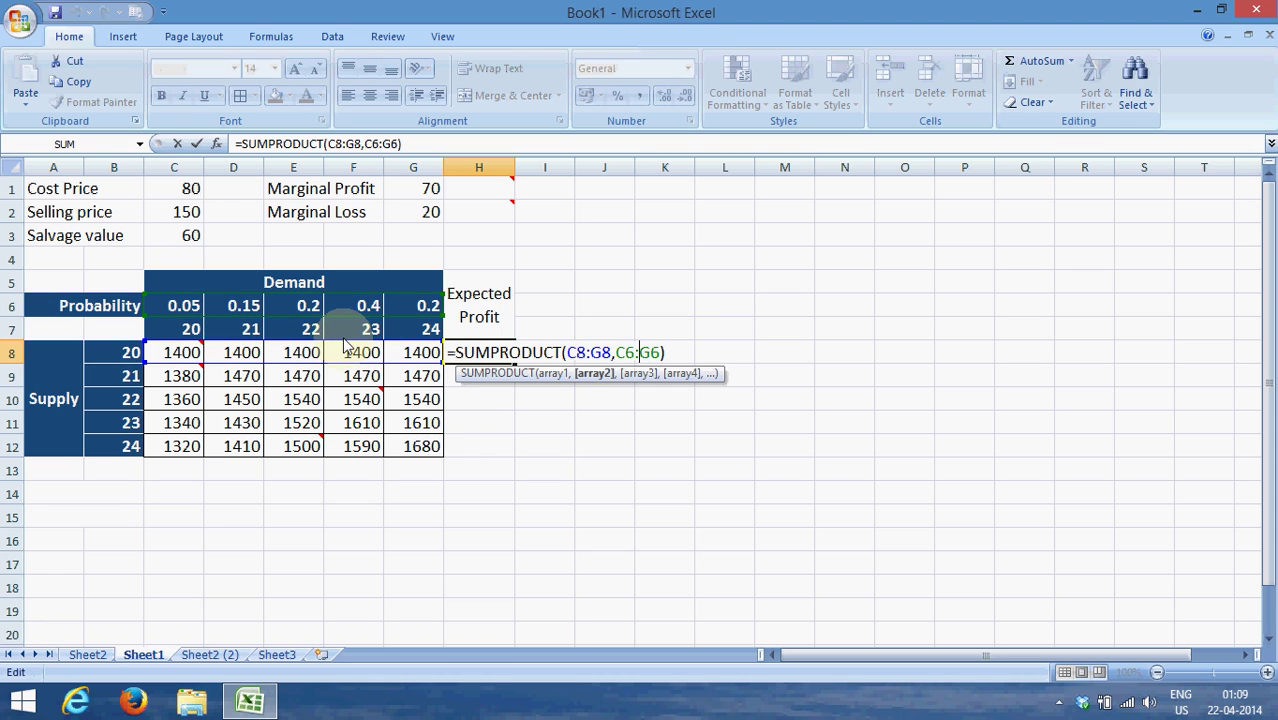
key(Right)
text($)
key(Left)
key(Left)
key(Left)
key(Left)
text($)
key(Return)
key(Up)
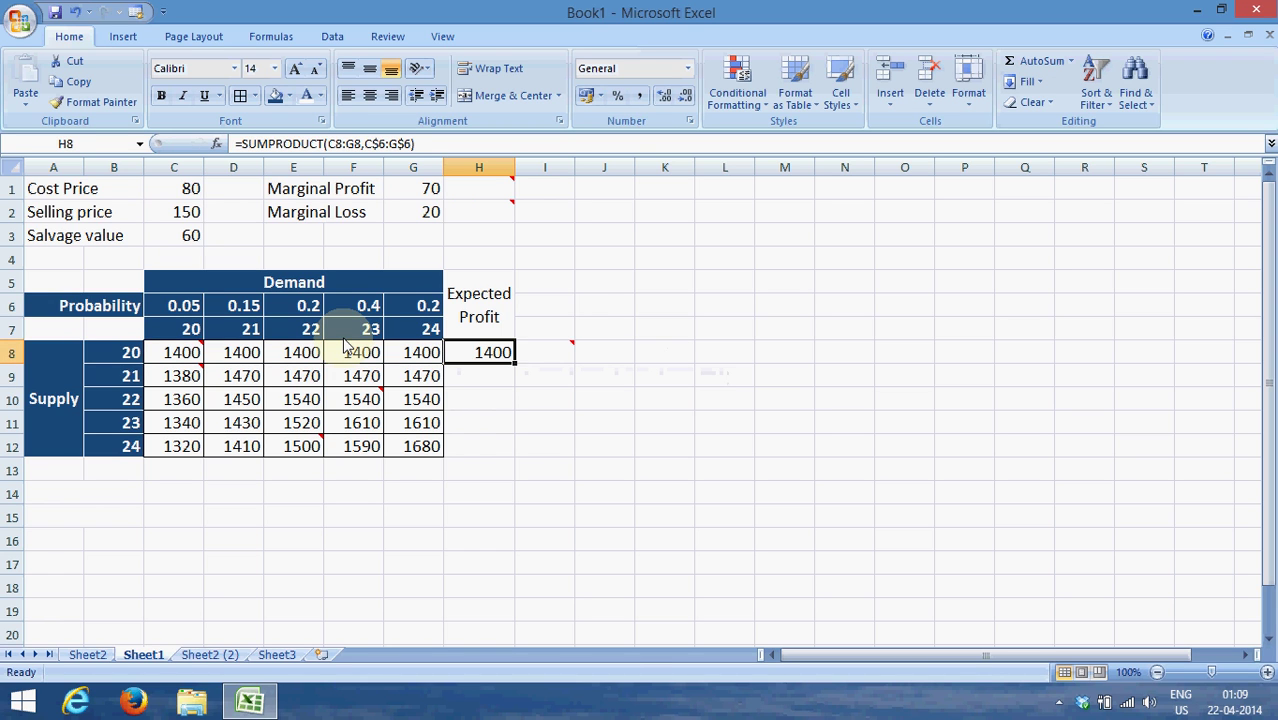
Copy H8 into H9:H12, yielding expected profits 1400 to 1551.5, with supply 23 highest.
key(ctrl+c)
key(Down)
key(shift+Down)
key(shift+Down)
key(shift+Down)
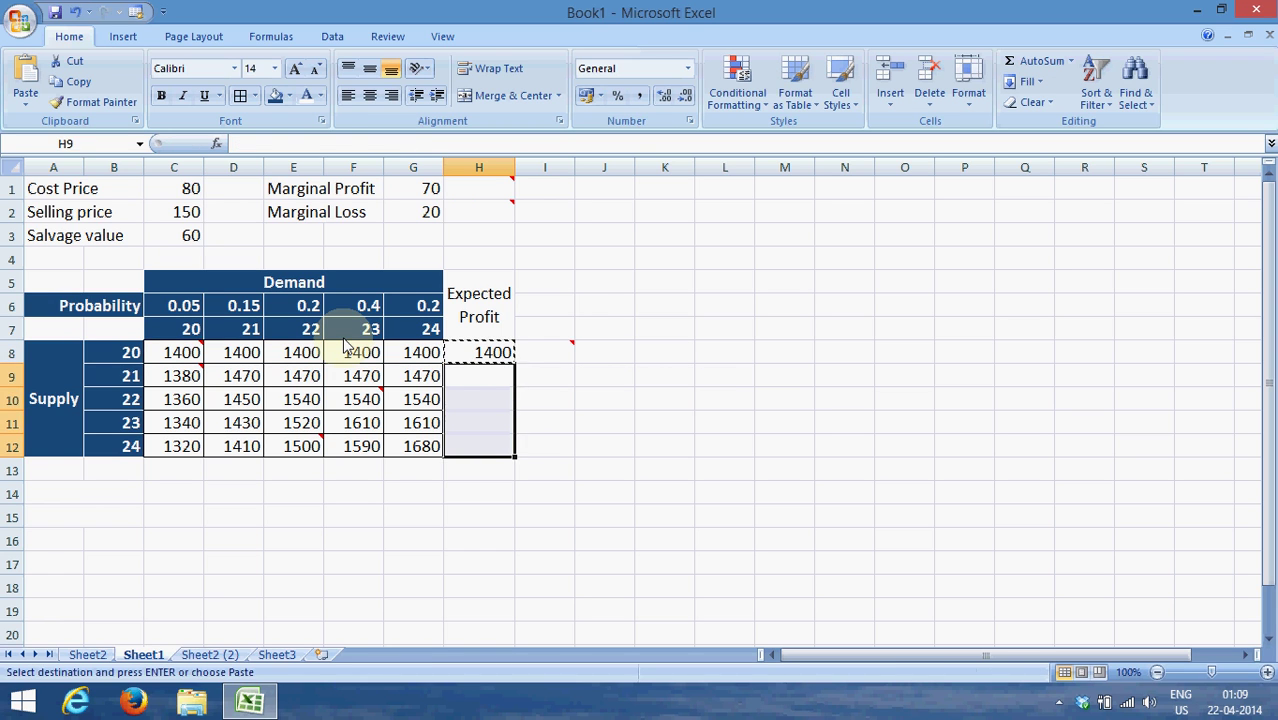
key(Return)
key(Down)
key(Up)
key(Up)
key(Up)
key(Down)
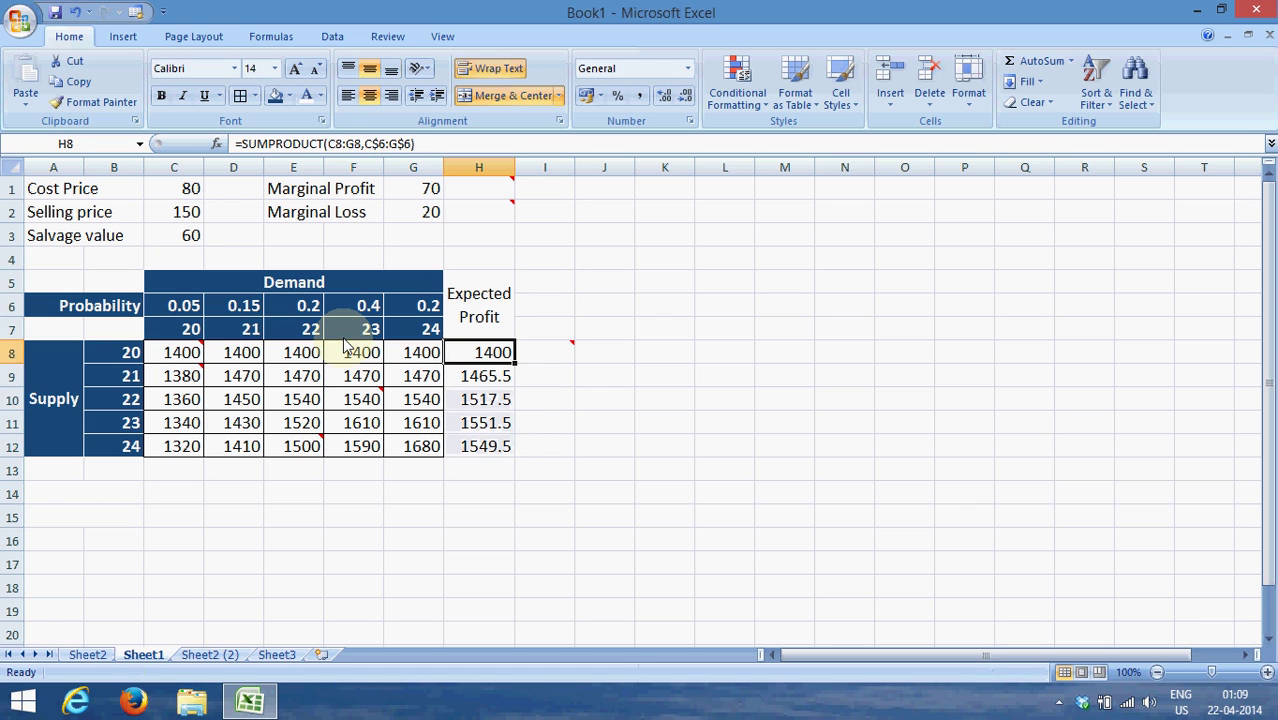
key(Down)
key(Down)
key(Down)
key(Down)
key(Down)
key(Up)
key(Up)
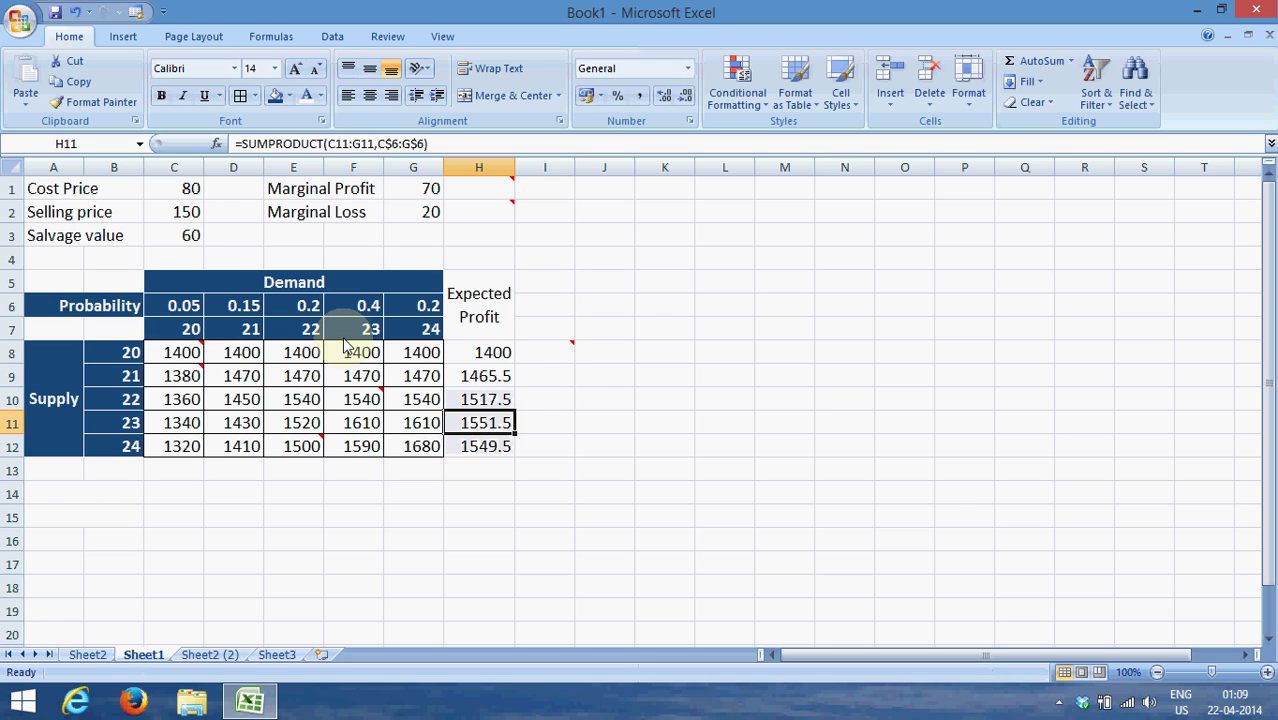
key(Up)
key(Up)
key(Up)
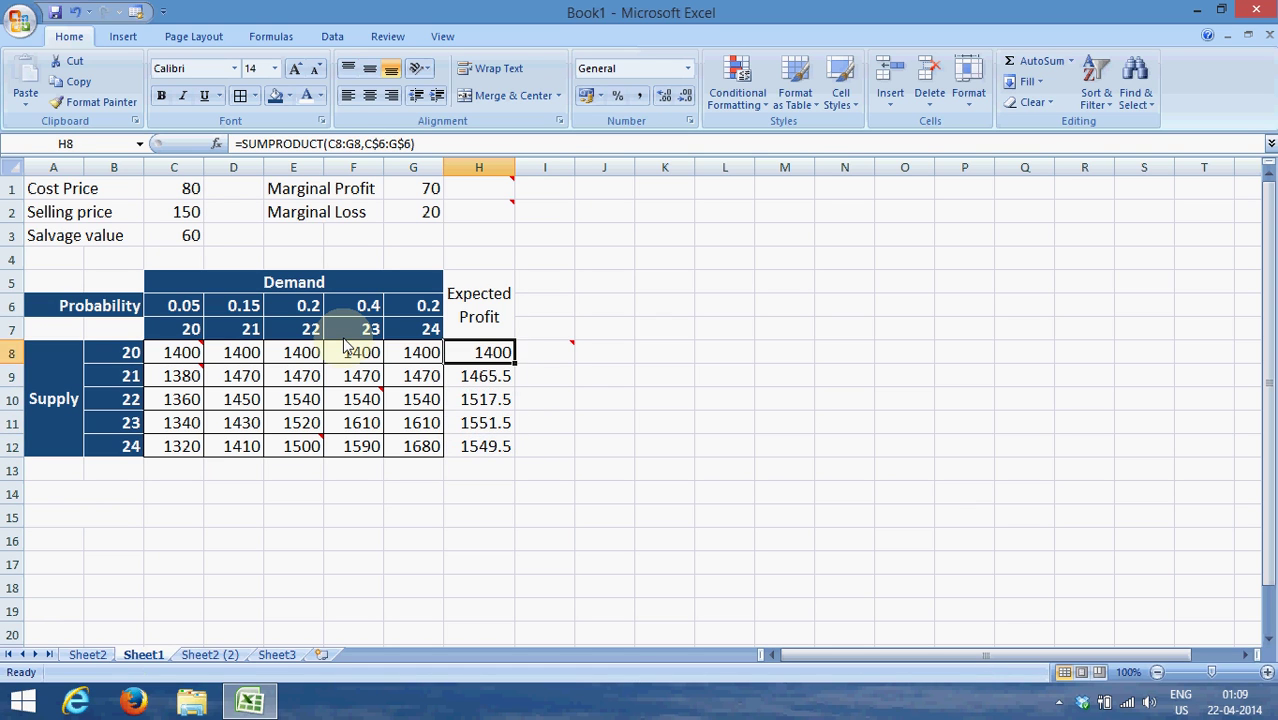
key(Down)
key(Down)
key(Down)
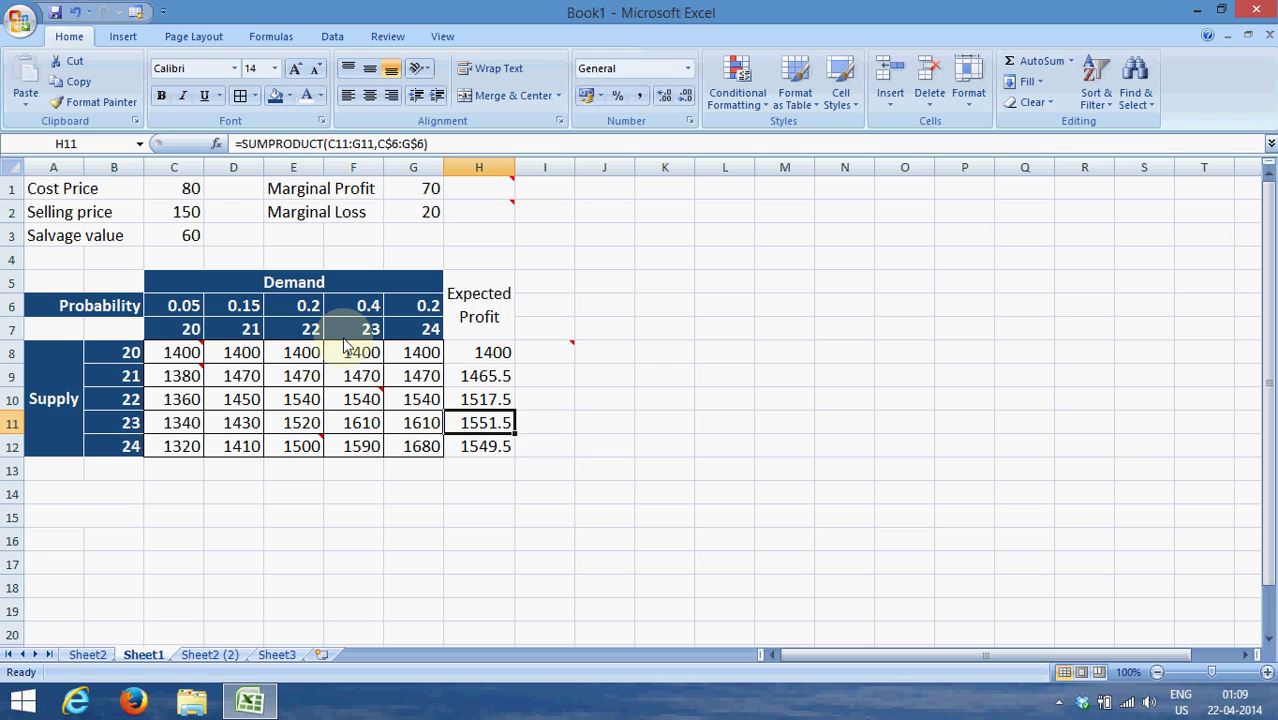
Enter the label 'Supply policy' in A14 with the value 23 beside it.
key(Down)
key(Down)
key(Down)
key(Left)
key(Left)
key(Left)
key(Left)
key(Left)
key(Left)
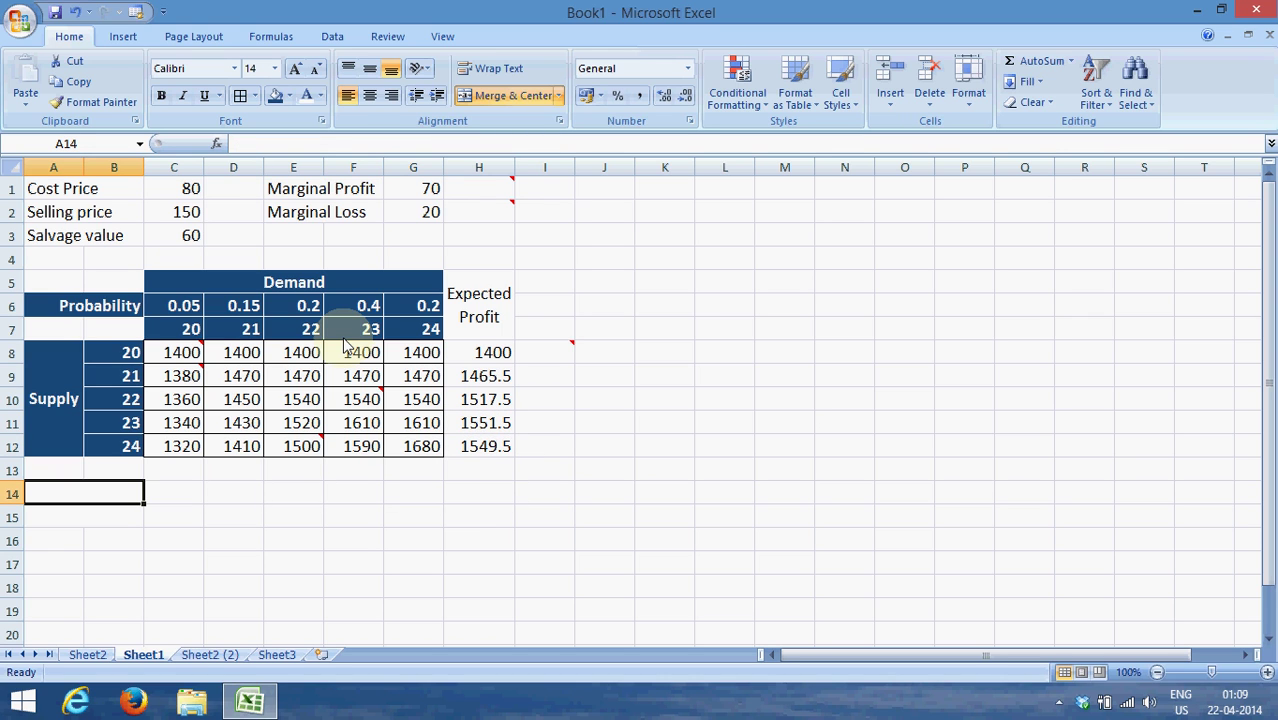
text(Supply)
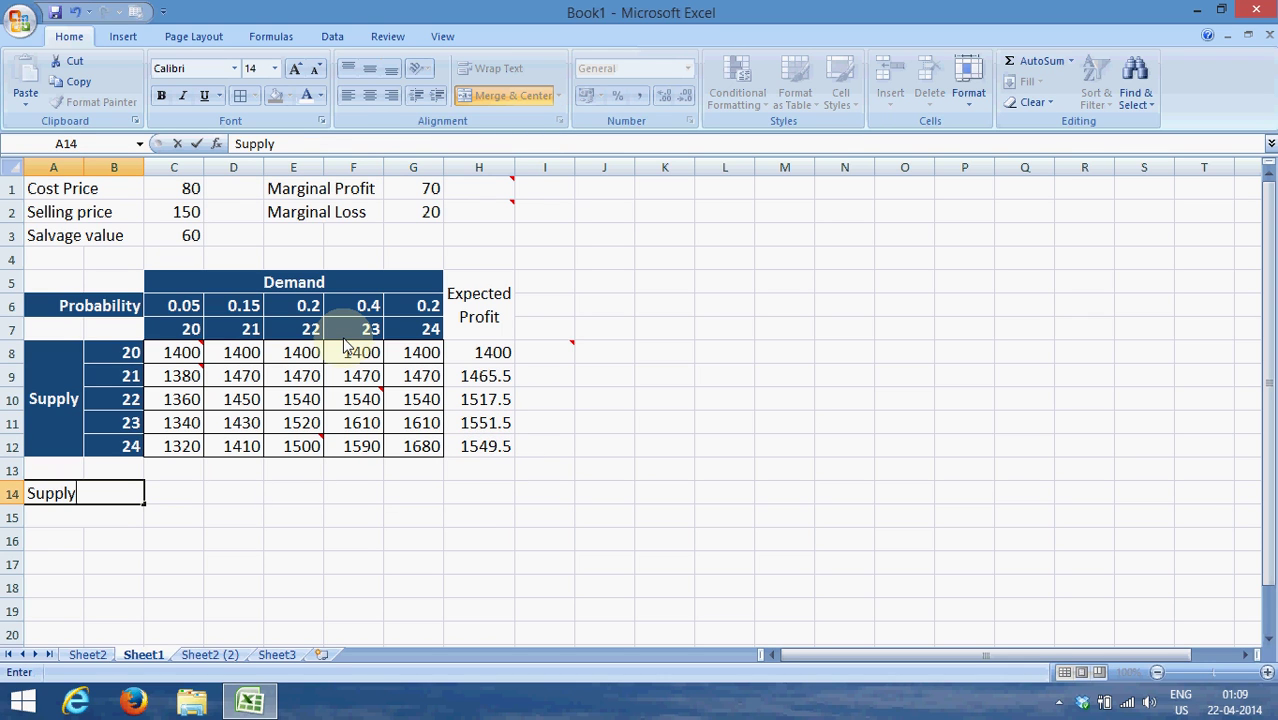
text( policy)
key(Tab)
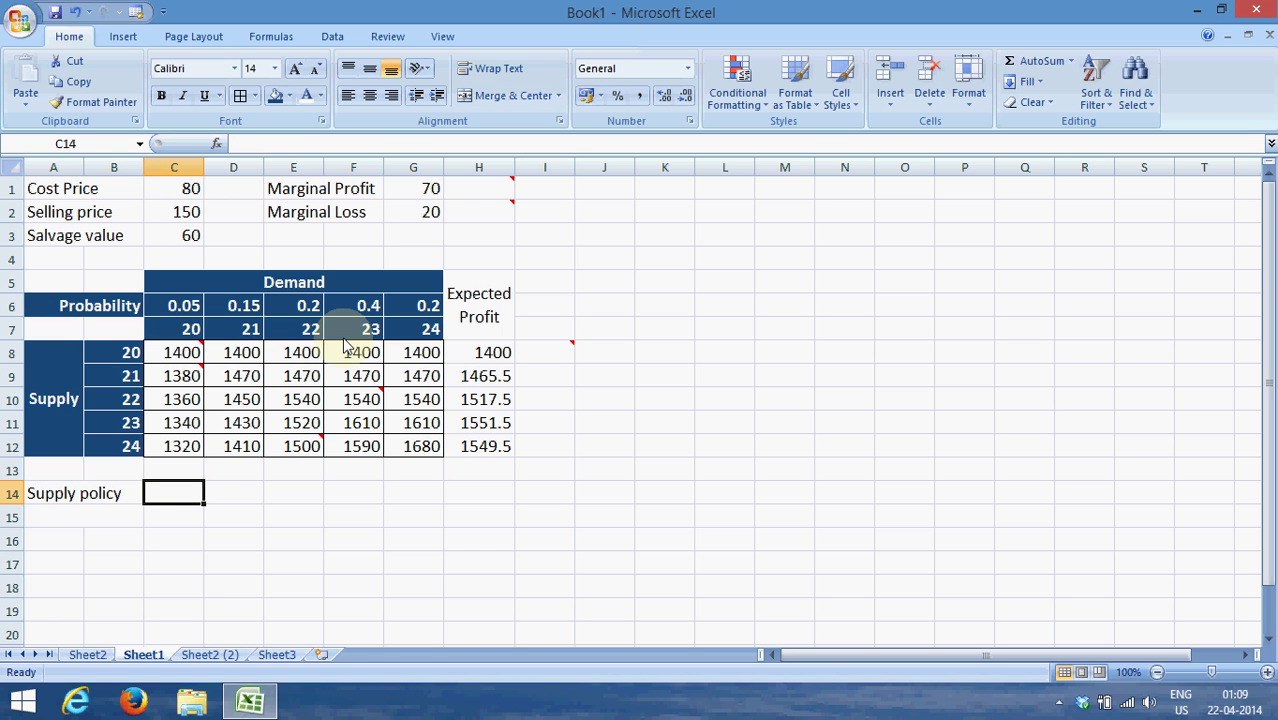
text(23)
key(Return)
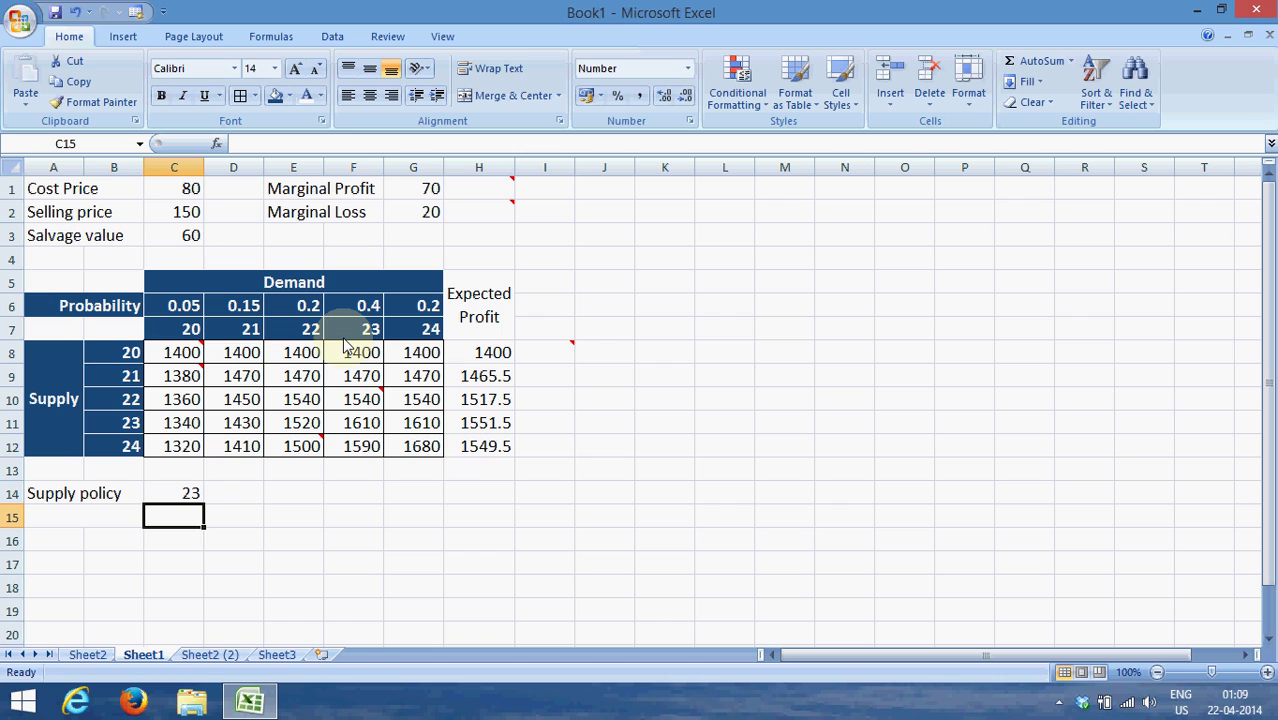
Enter the label 'Maximum profit' in A15 with =1551.50 beside it.
key(Left)
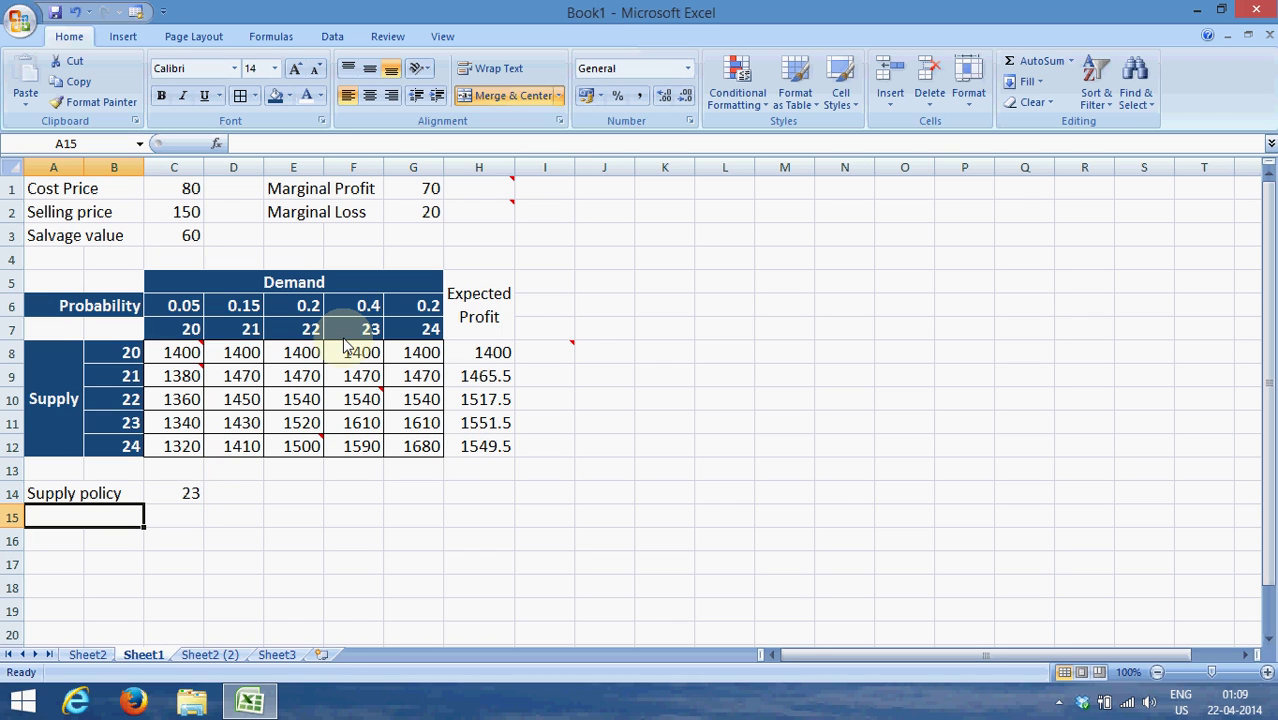
text(Ma)
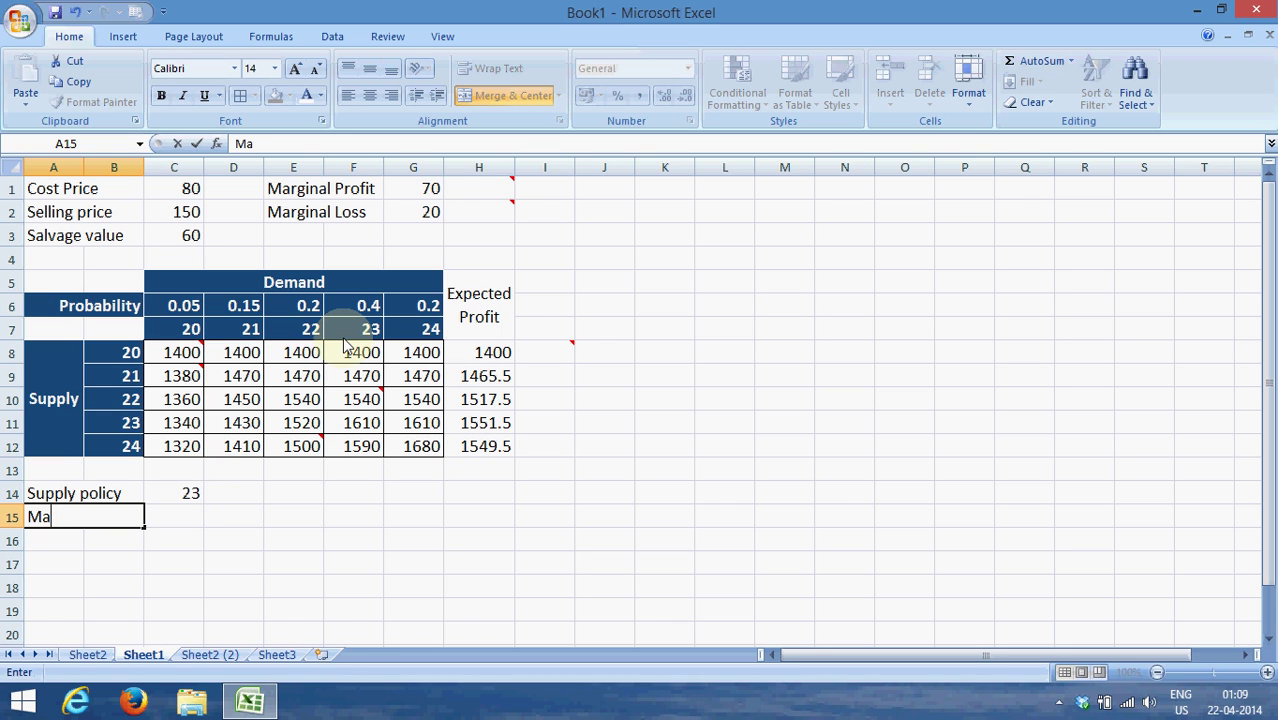
text(ximum profit)
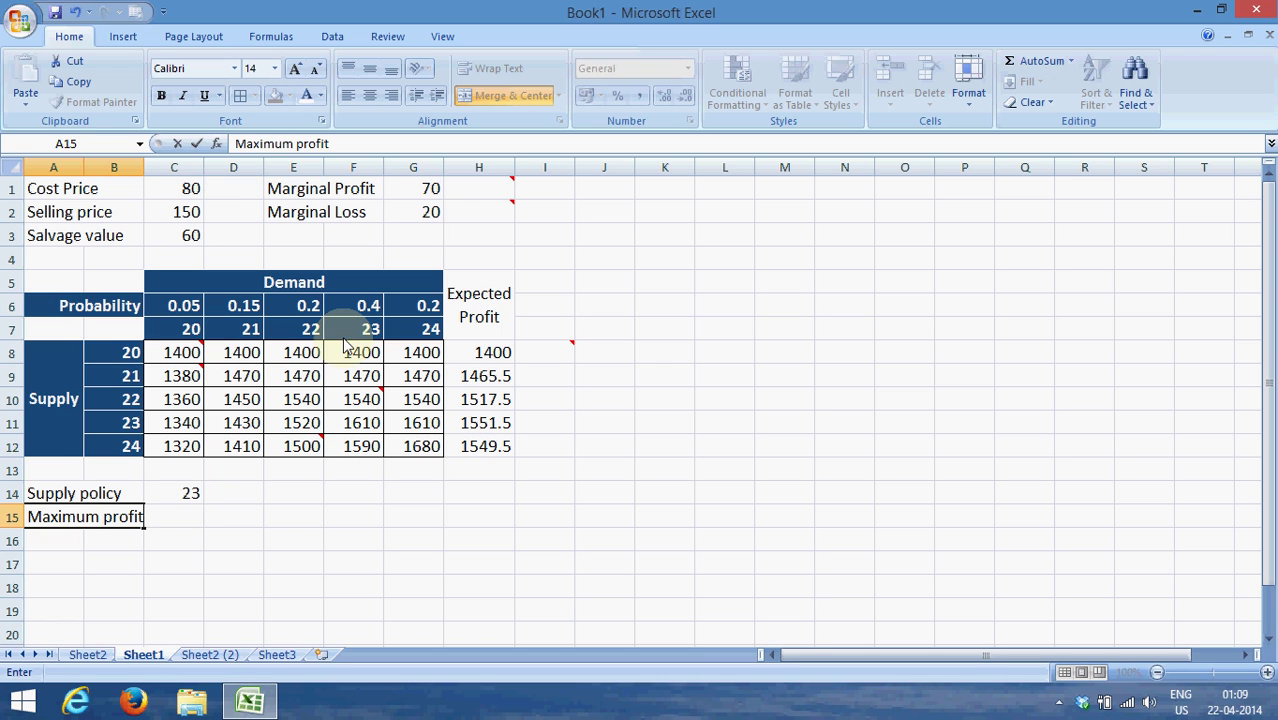
key(Tab)
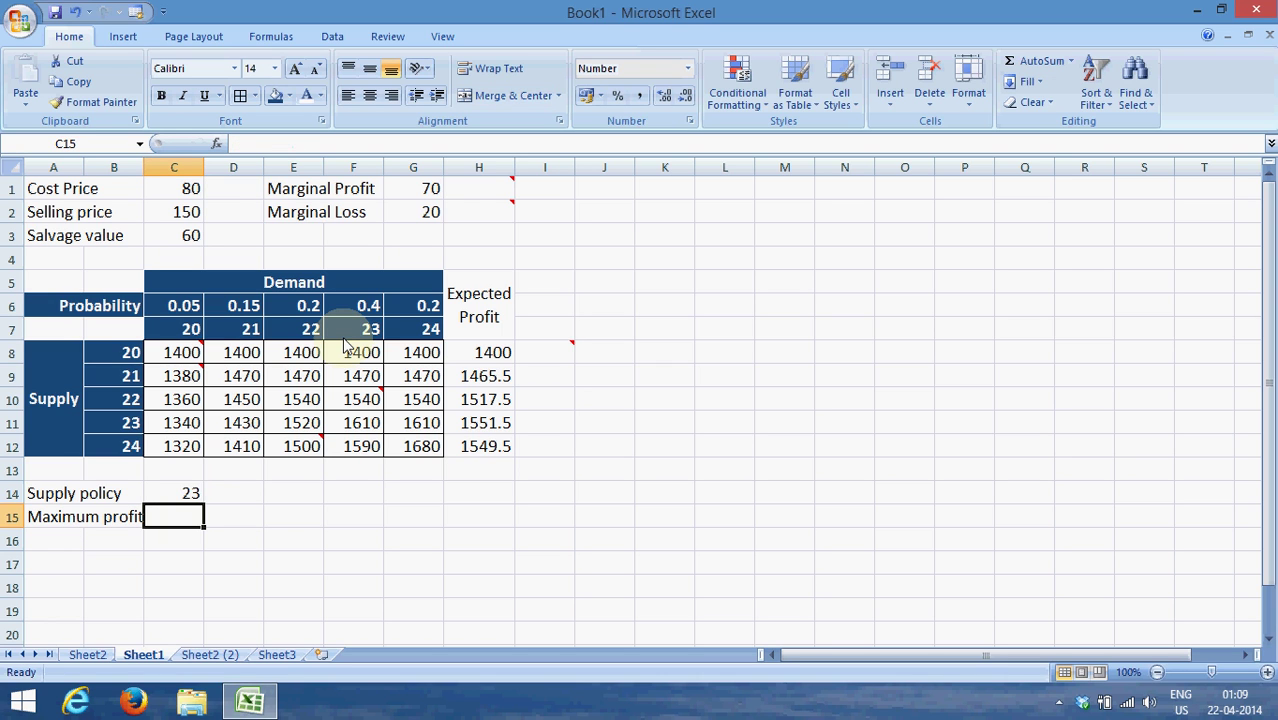
text(=)
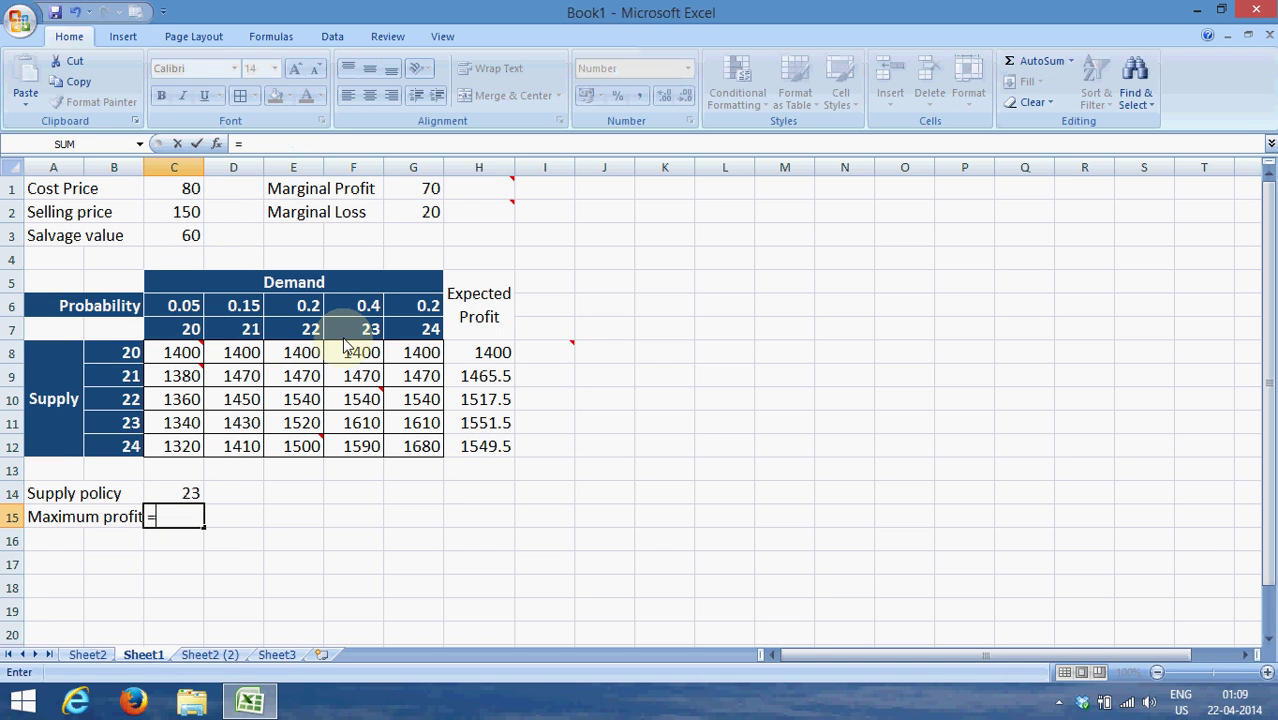
text(1551)
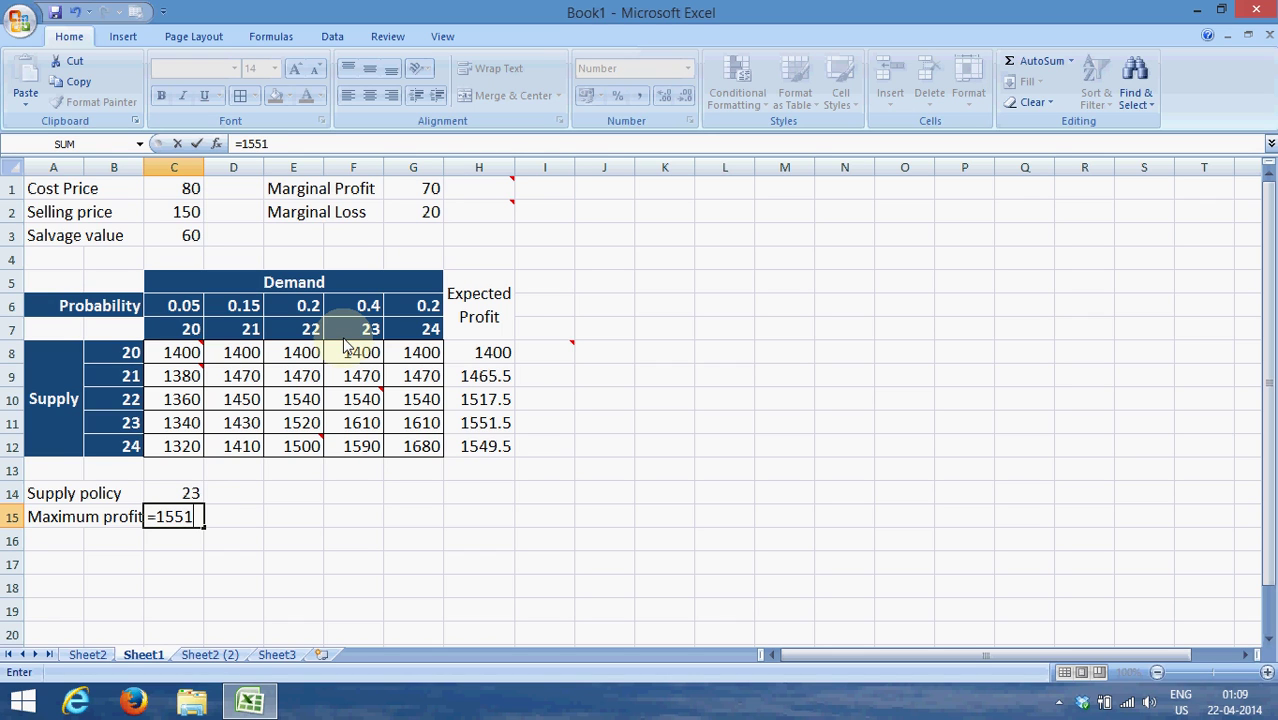
text(.50)
key(Return)
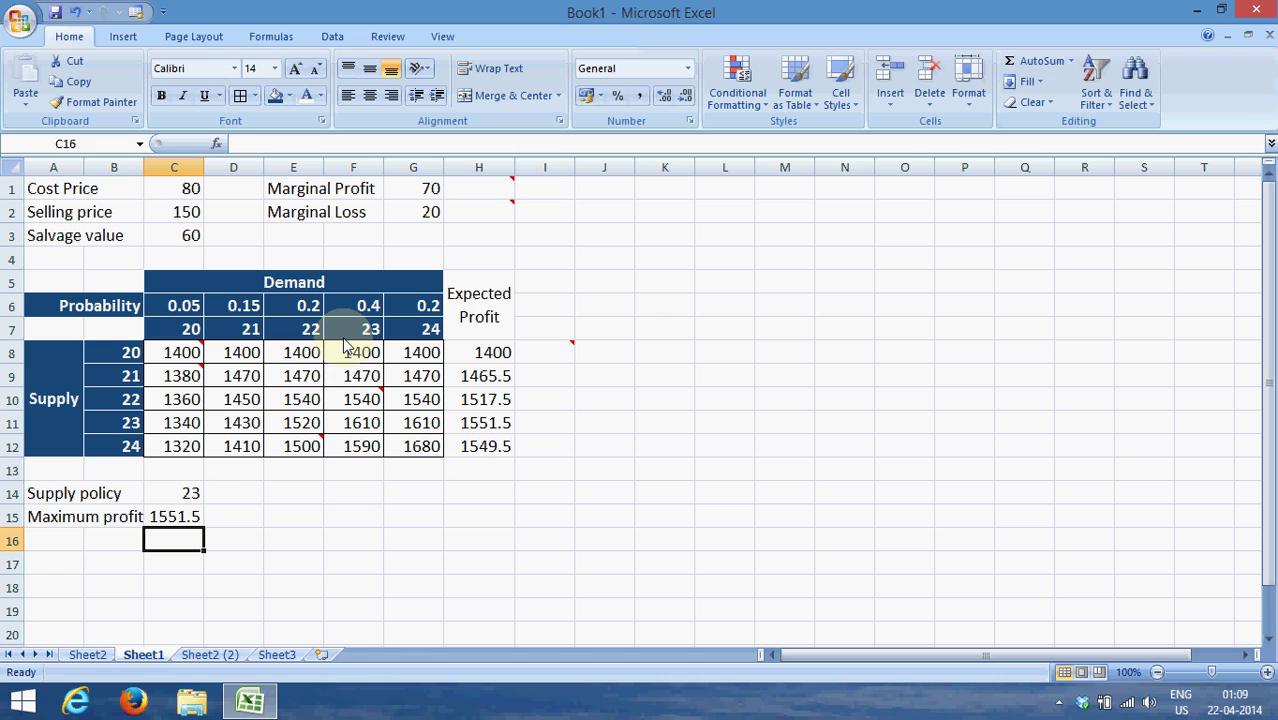
Go to the Sheet2 (2) sheet showing the 'Thanks for watching' message.
click(215, 655)
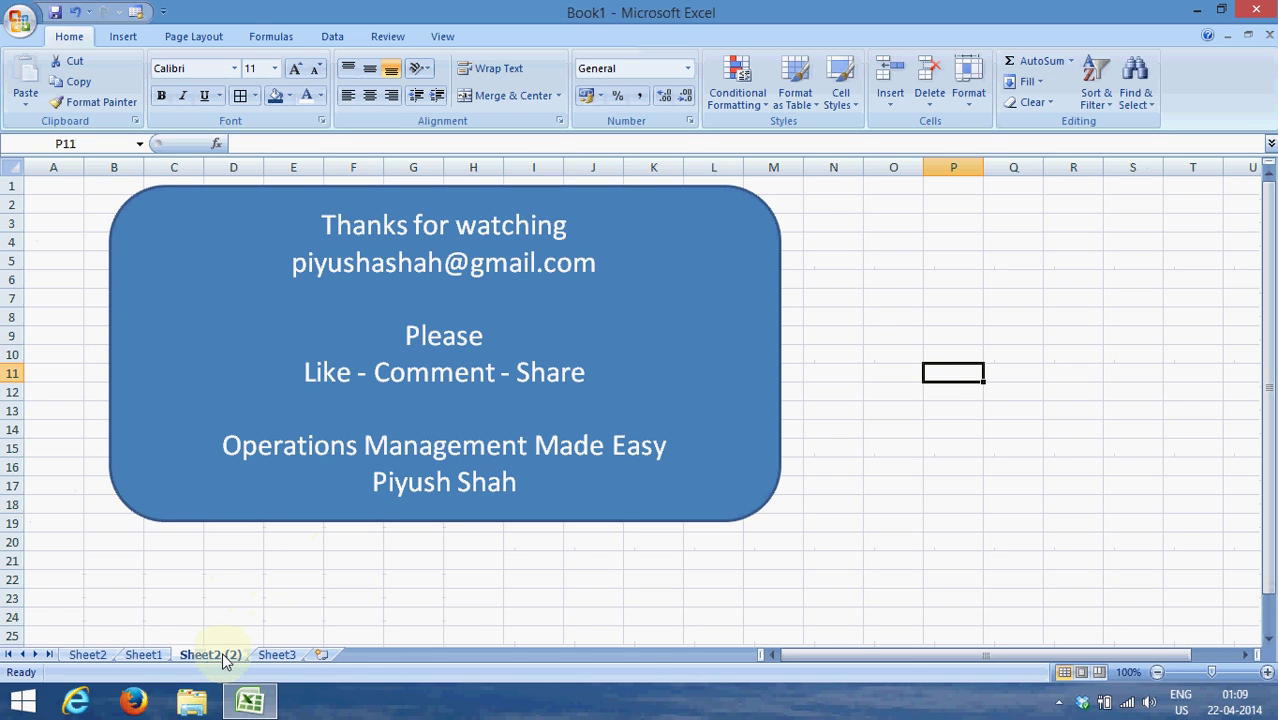